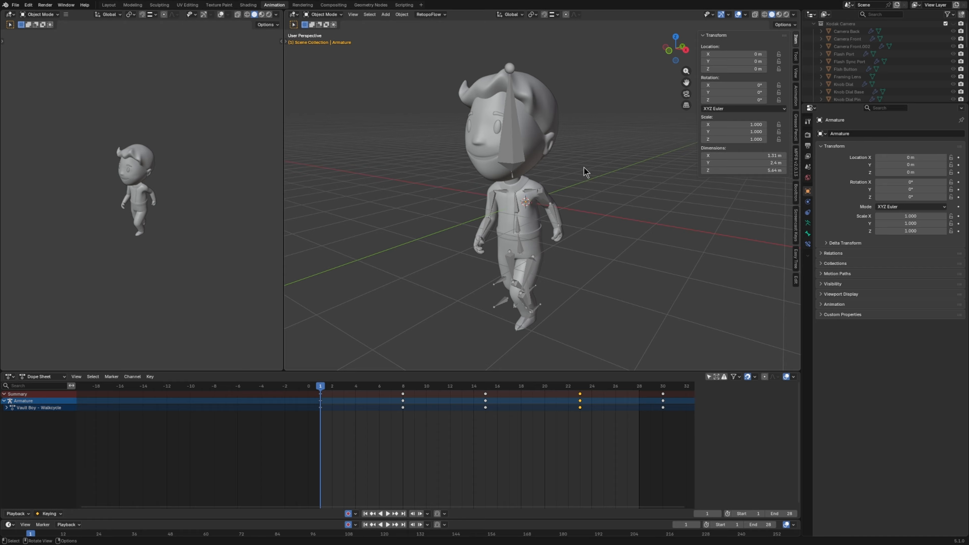
Step: Play back the armature's walk cycle and inspect the keyframe channels of the Vault Boy - Walkcycle action
{"action": "key", "text": "space"}
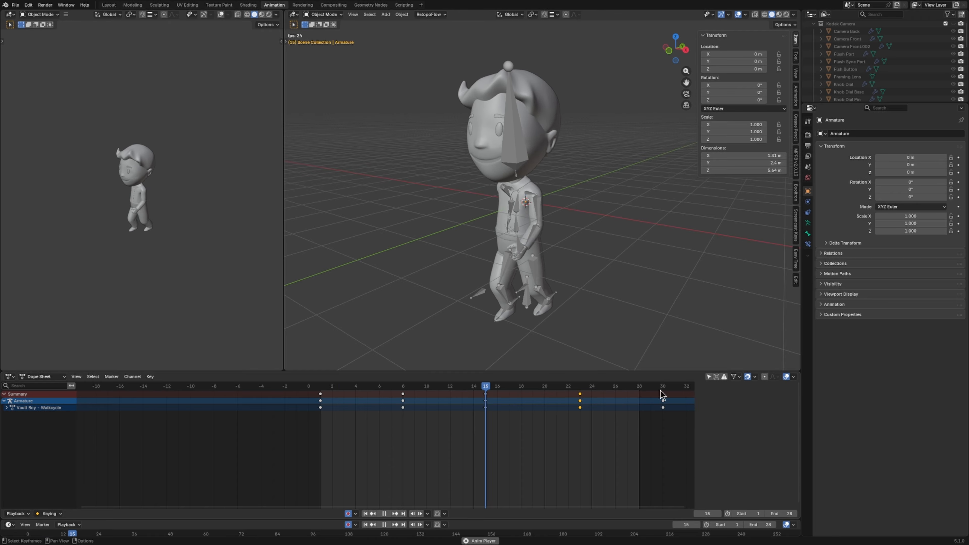
{"action": "scroll", "coordinate": [383, 417], "scroll_direction": "down", "scroll_amount": 3}
{"action": "middle_click_drag", "start_coordinate": [487, 445], "coordinate": [414, 438]}
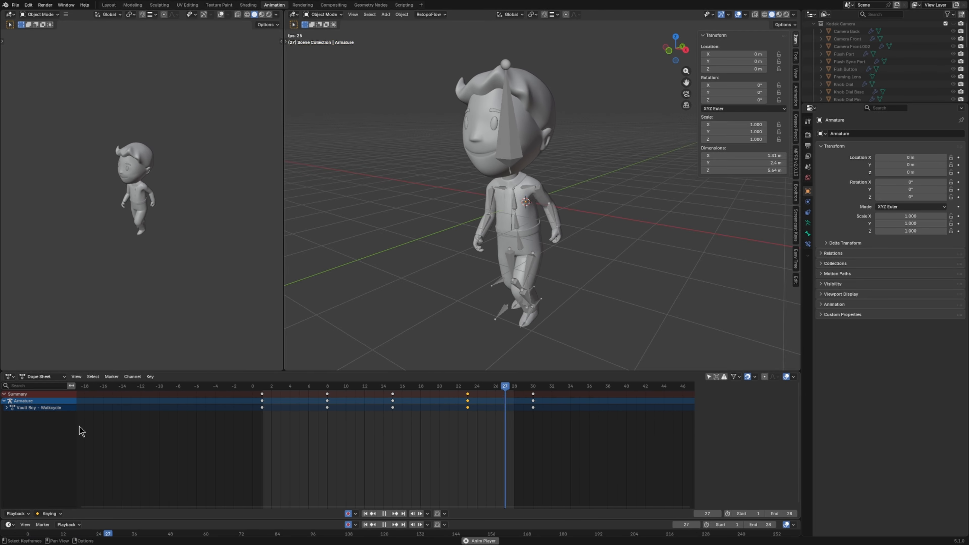
{"action": "left_click", "coordinate": [6, 407]}
{"action": "key", "text": "n"}
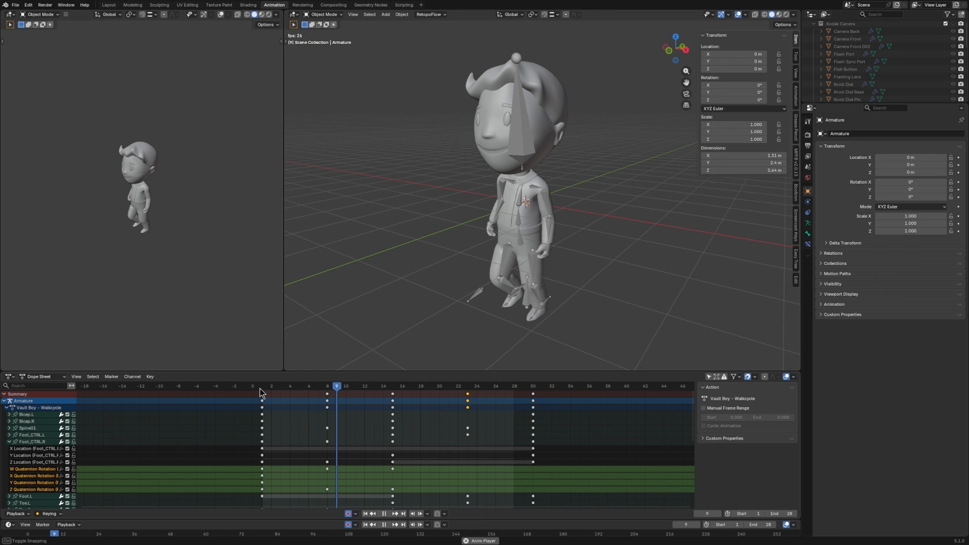
{"action": "left_click", "coordinate": [7, 408]}
{"action": "key", "text": "space"}
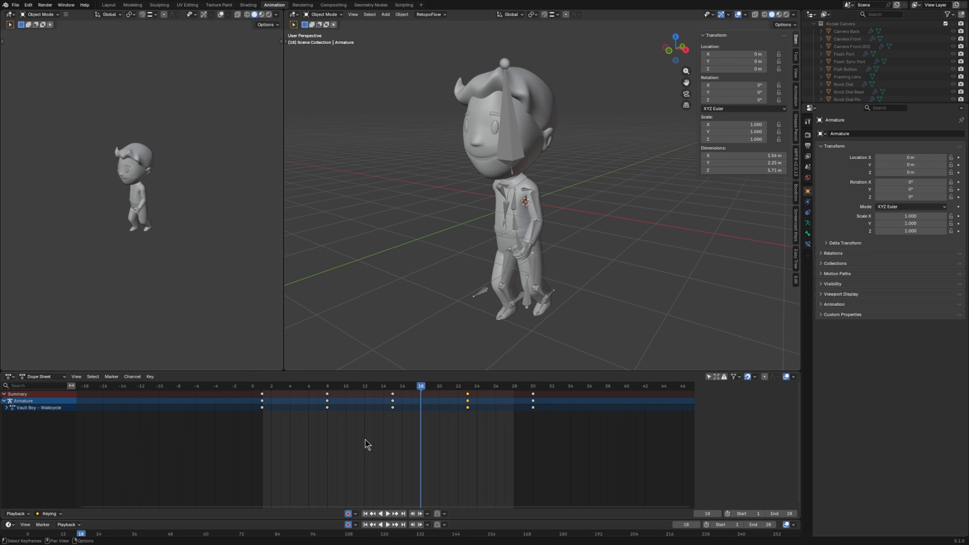
Step: Switch the Dope Sheet to the Action Editor mode and collapse the Legacy Slot channels
{"action": "left_click", "coordinate": [55, 378]}
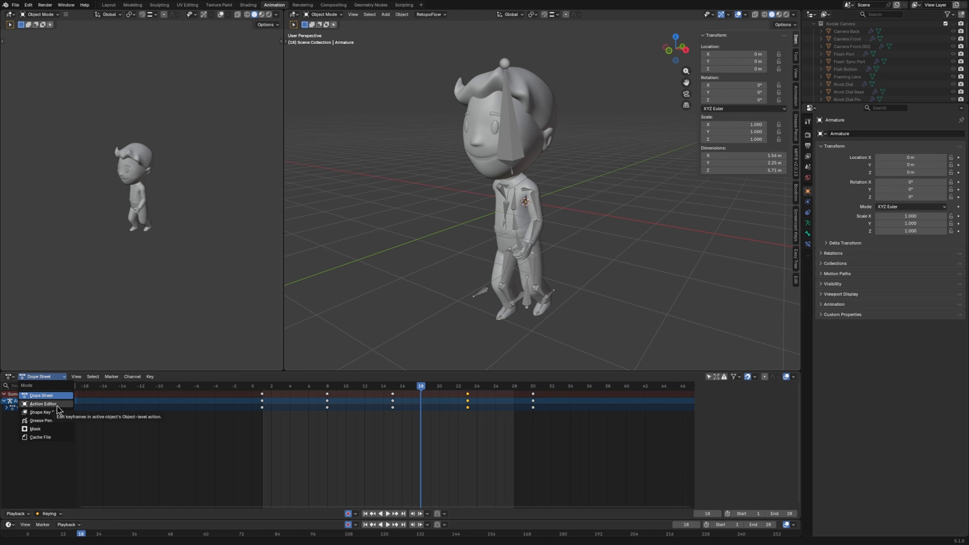
{"action": "left_click", "coordinate": [43, 403]}
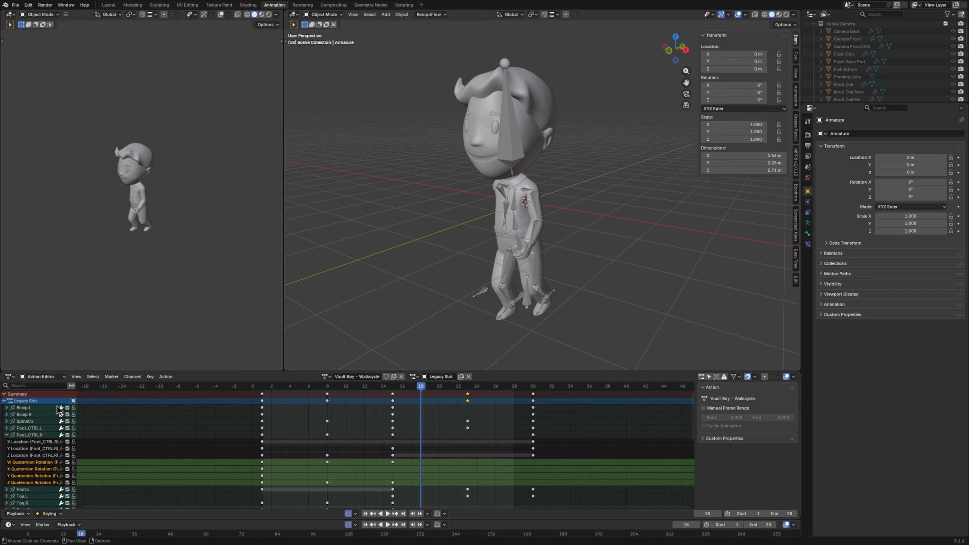
{"action": "left_click", "coordinate": [4, 401]}
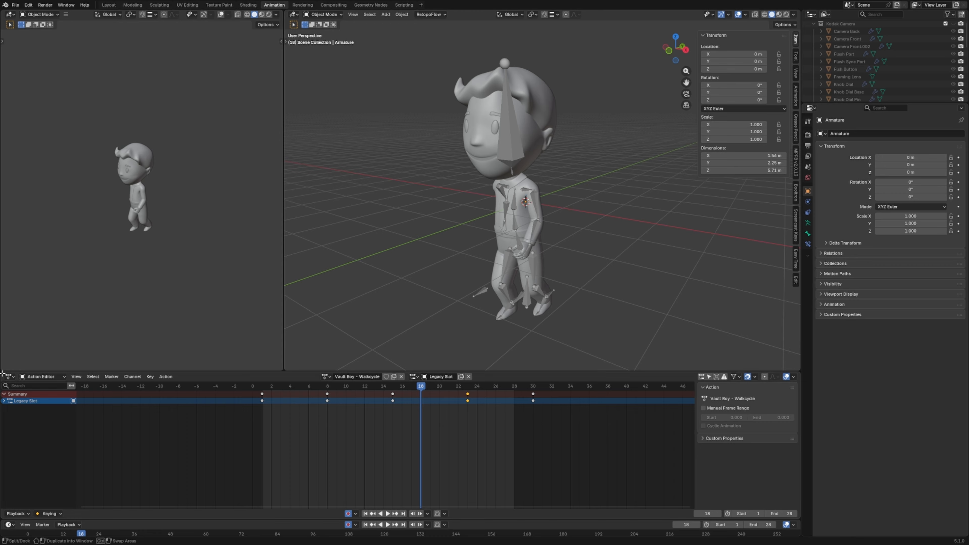
Step: Split the Action Editor area into two stacked editors and enlarge both to give them more height
{"action": "left_click_drag", "start_coordinate": [3, 373], "coordinate": [11, 445]}
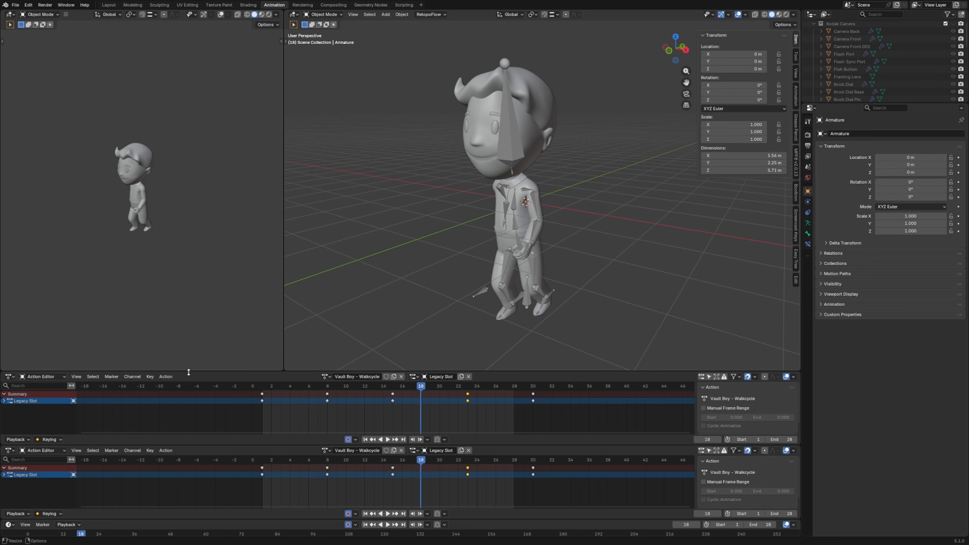
{"action": "left_click_drag", "start_coordinate": [188, 373], "coordinate": [188, 330]}
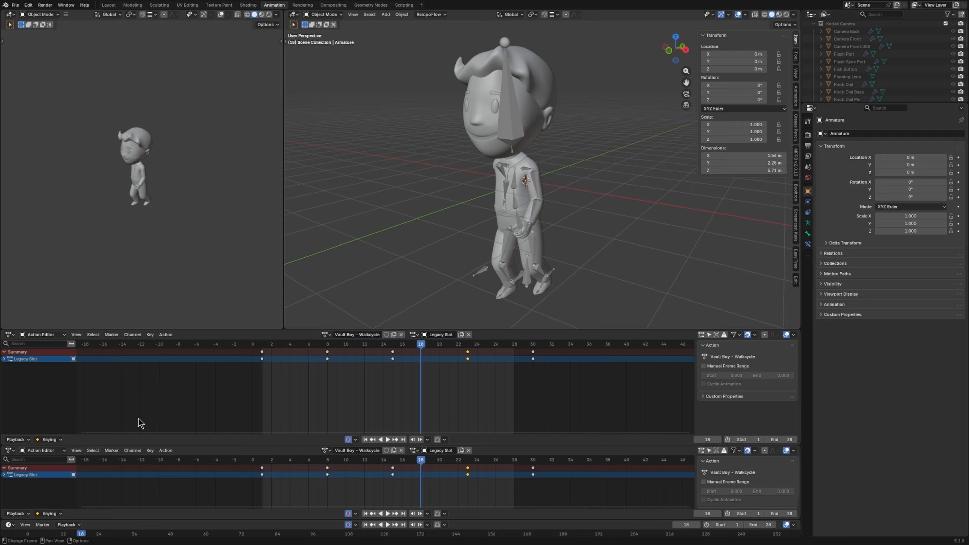
{"action": "left_click_drag", "start_coordinate": [113, 445], "coordinate": [113, 431]}
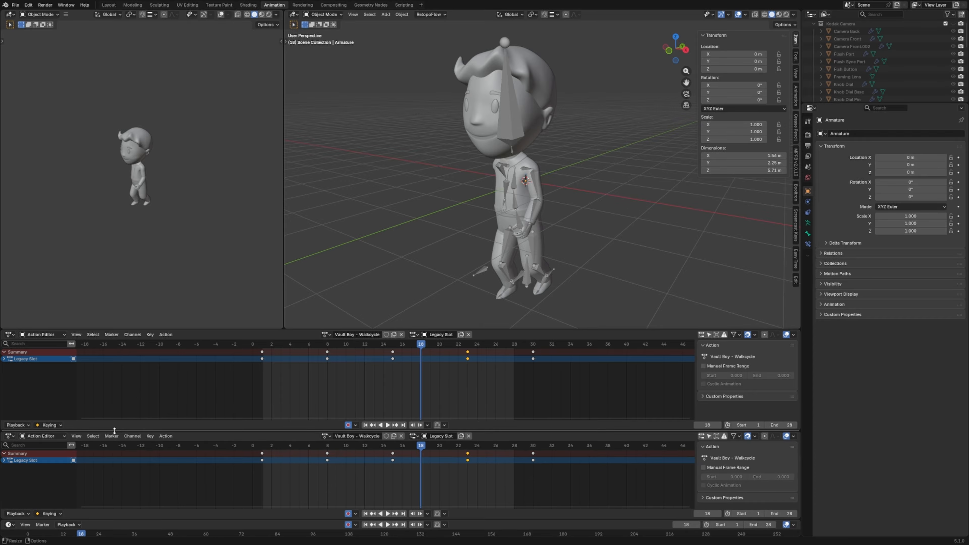
Step: Change the lower Action Editor to the Nonlinear Animation editor and fit the walk cycle action in view
{"action": "left_click", "coordinate": [8, 437]}
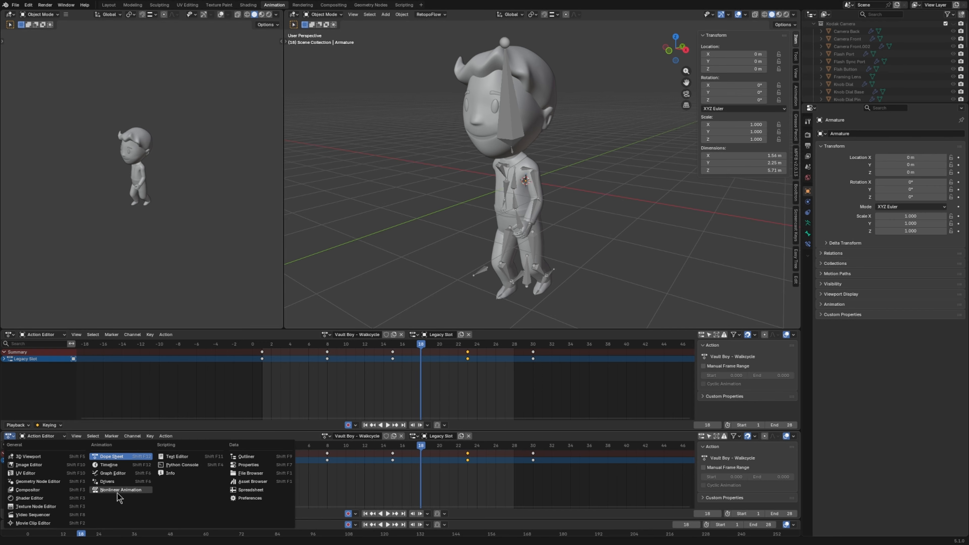
{"action": "left_click", "coordinate": [145, 491]}
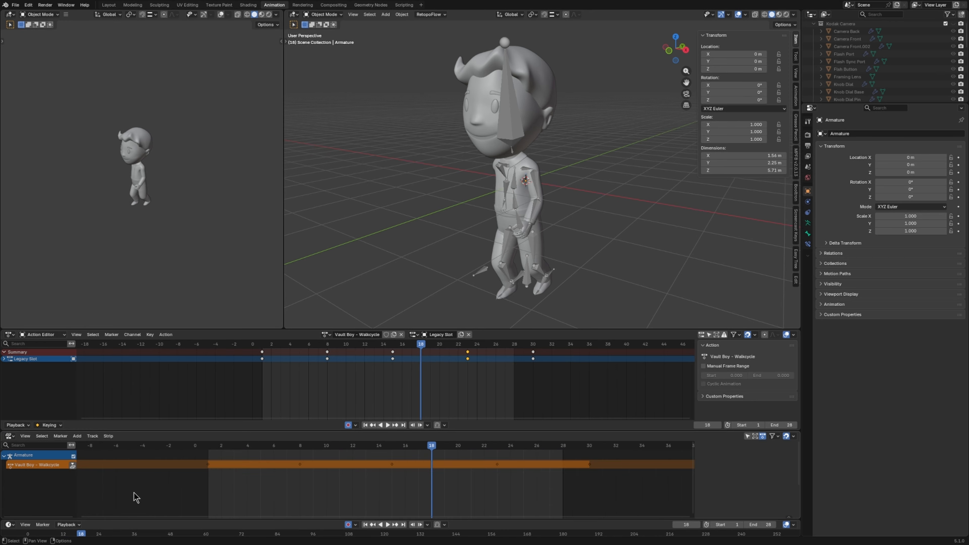
{"action": "scroll", "coordinate": [233, 478], "scroll_direction": "down", "scroll_amount": 5}
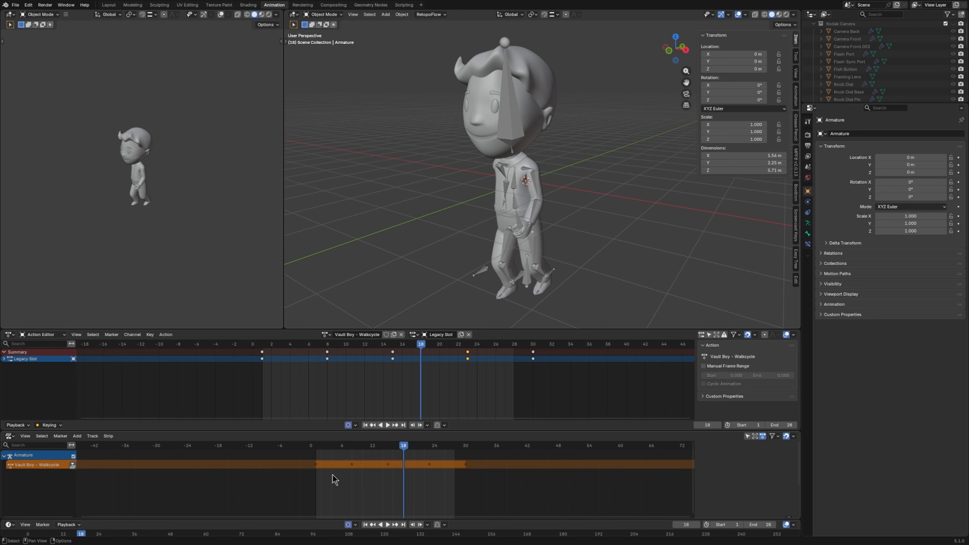
{"action": "middle_click_drag", "start_coordinate": [336, 478], "coordinate": [266, 511]}
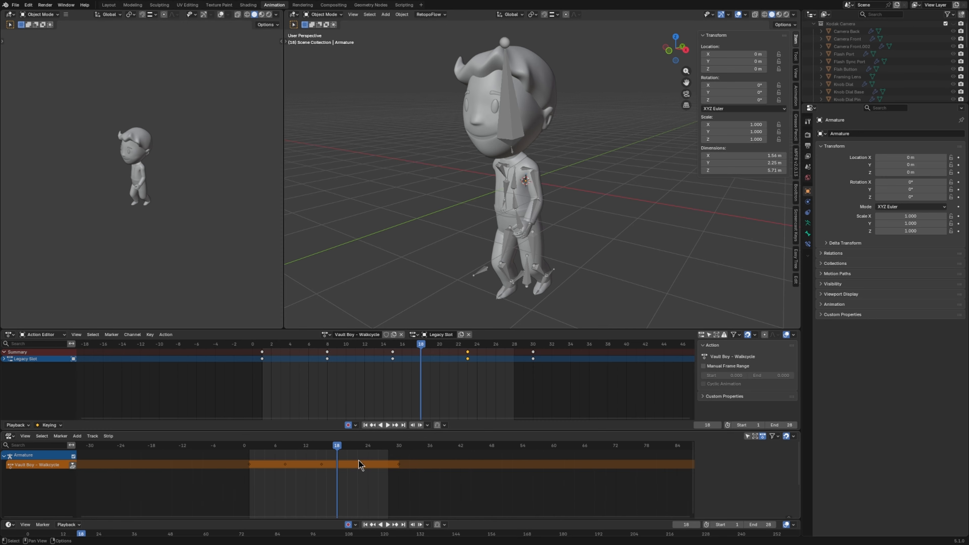
{"action": "scroll", "coordinate": [357, 460], "scroll_direction": "down", "scroll_amount": 3}
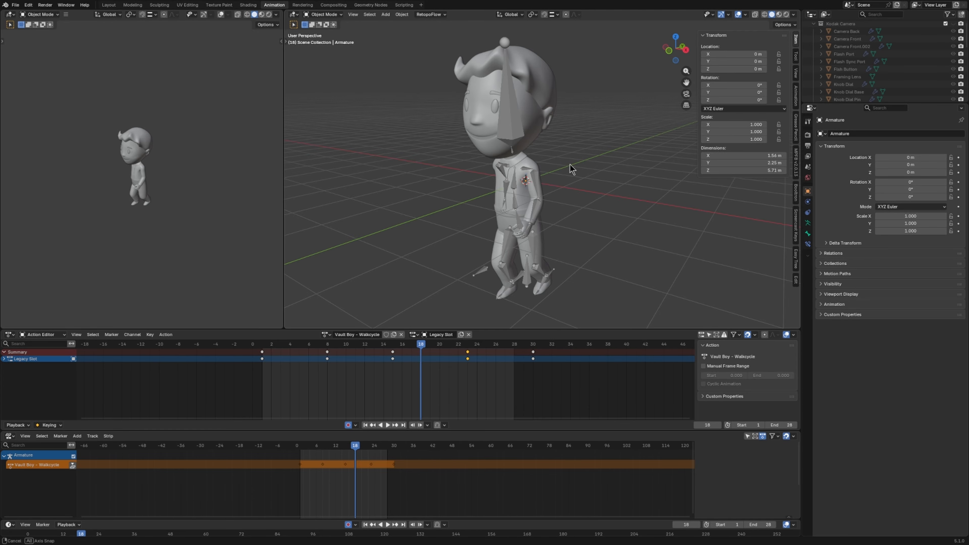
Step: Save the current Blender file
{"action": "mouse_move", "coordinate": [571, 167]}
{"action": "middle_mouse_down"}
{"action": "mouse_move", "coordinate": [532, 171]}
{"action": "mouse_move", "coordinate": [558, 170]}
{"action": "middle_mouse_up"}
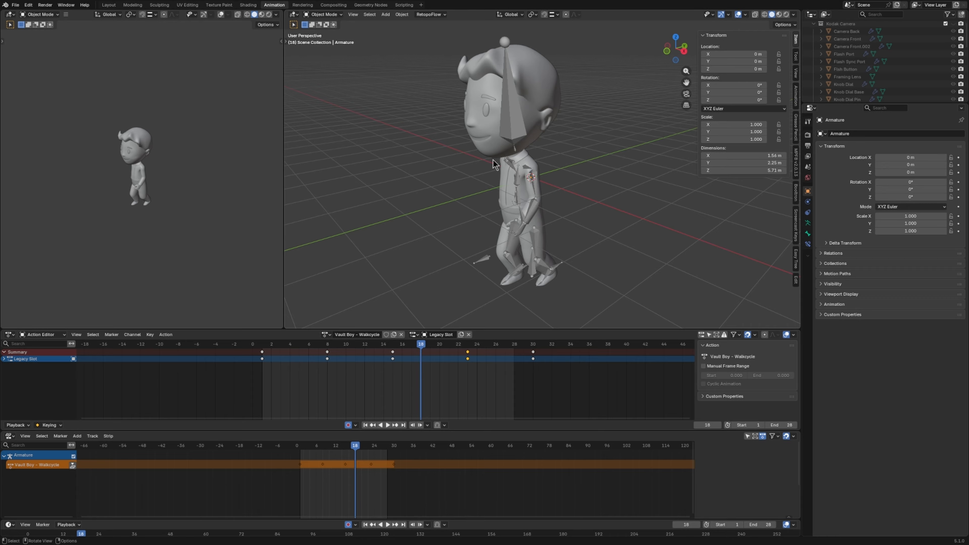
{"action": "middle_click_drag", "start_coordinate": [544, 179], "coordinate": [584, 193]}
{"action": "key", "text": "ctrl+s"}
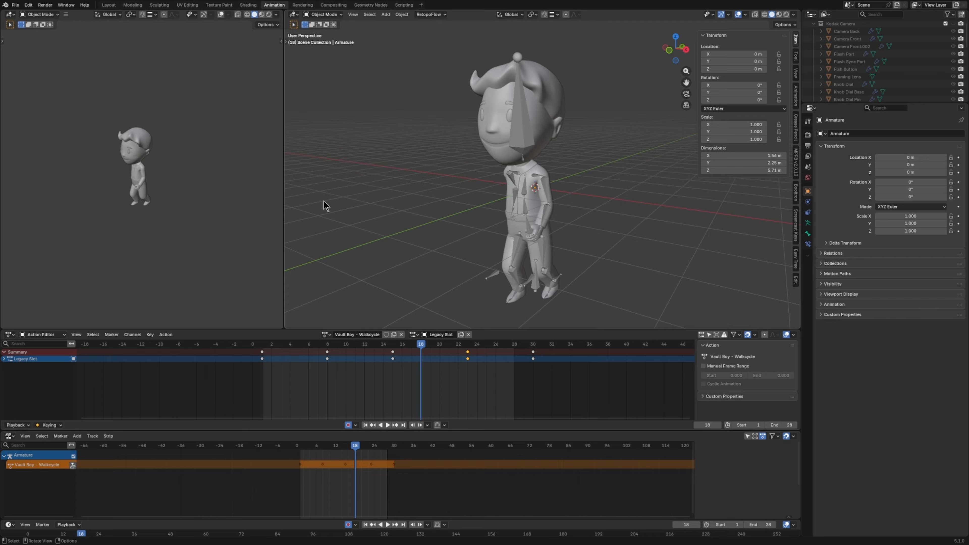
{"action": "middle_click_drag", "start_coordinate": [409, 173], "coordinate": [404, 174]}
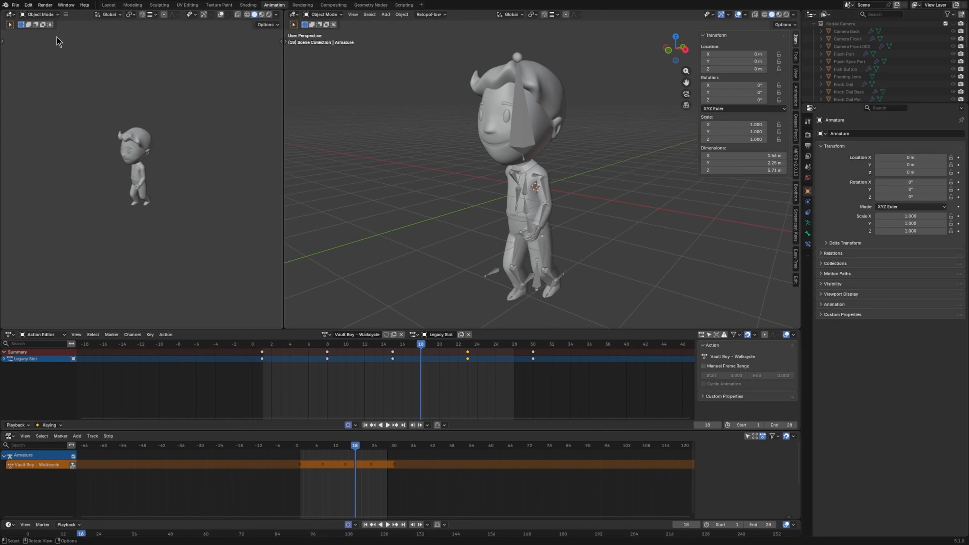
Step: Start appending from another .blend file in the Vault Boy Animation folder
{"action": "left_click", "coordinate": [15, 6]}
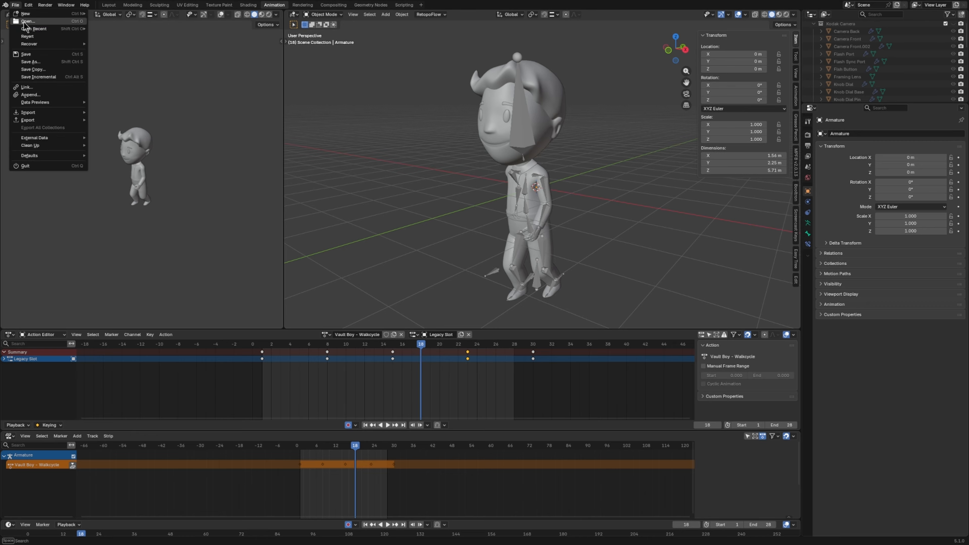
{"action": "mouse_move", "coordinate": [21, 11]}
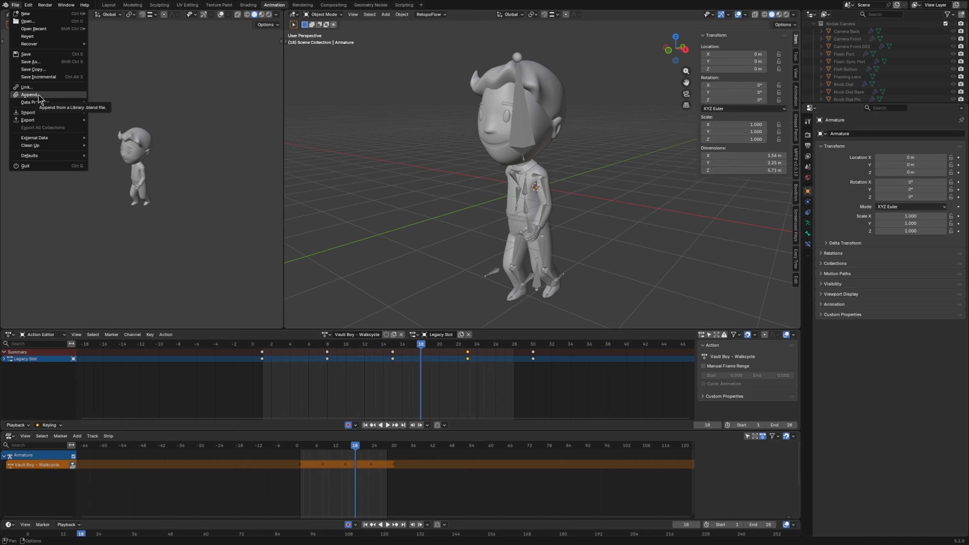
{"action": "left_click", "coordinate": [40, 96]}
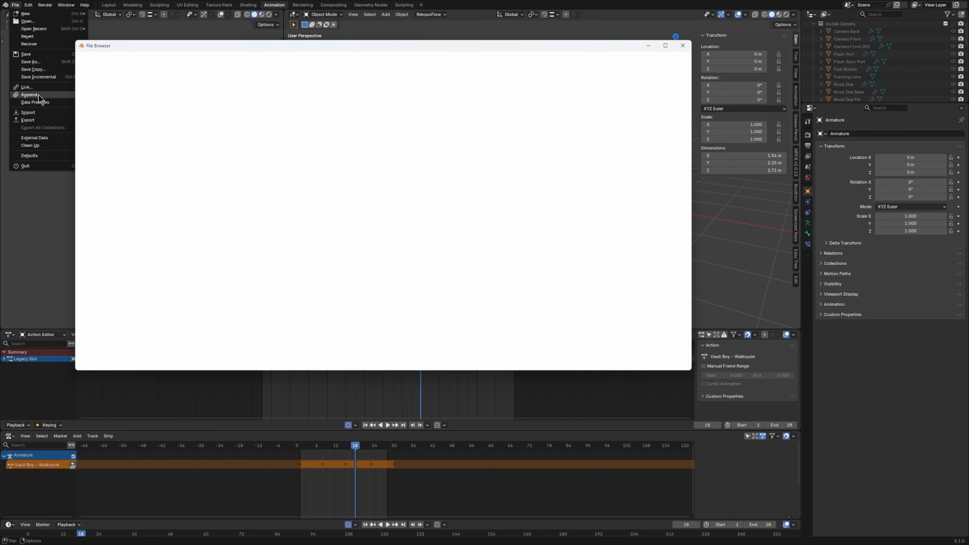
{"action": "scroll", "coordinate": [120, 321], "scroll_direction": "down", "scroll_amount": 5}
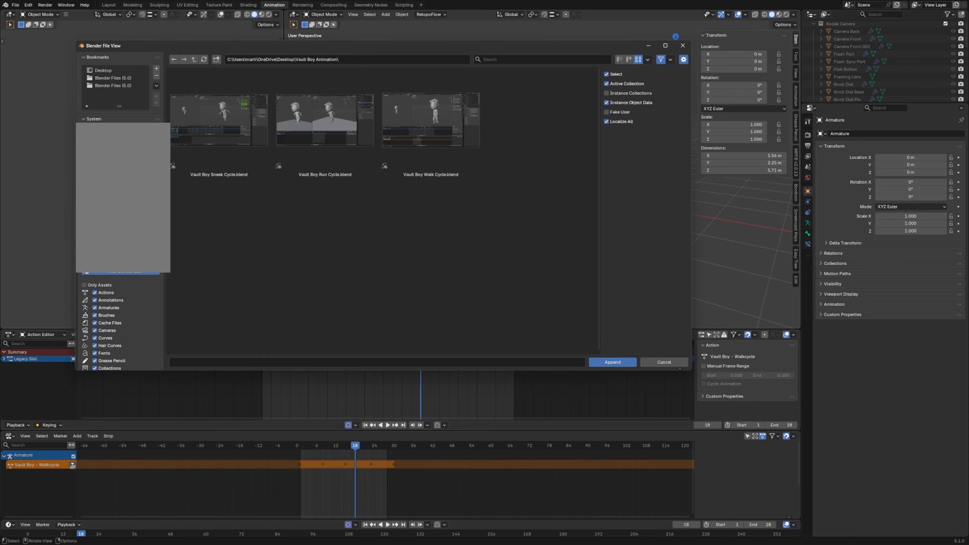
{"action": "left_click", "coordinate": [88, 273]}
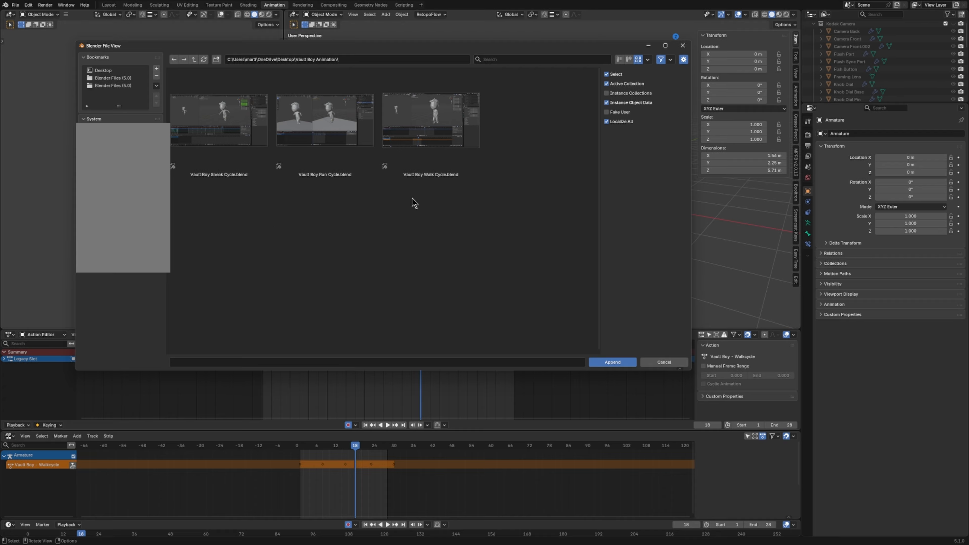
Step: Look over the Vault Boy walk, run and sneak cycle files available for appending
{"action": "left_click", "coordinate": [420, 144]}
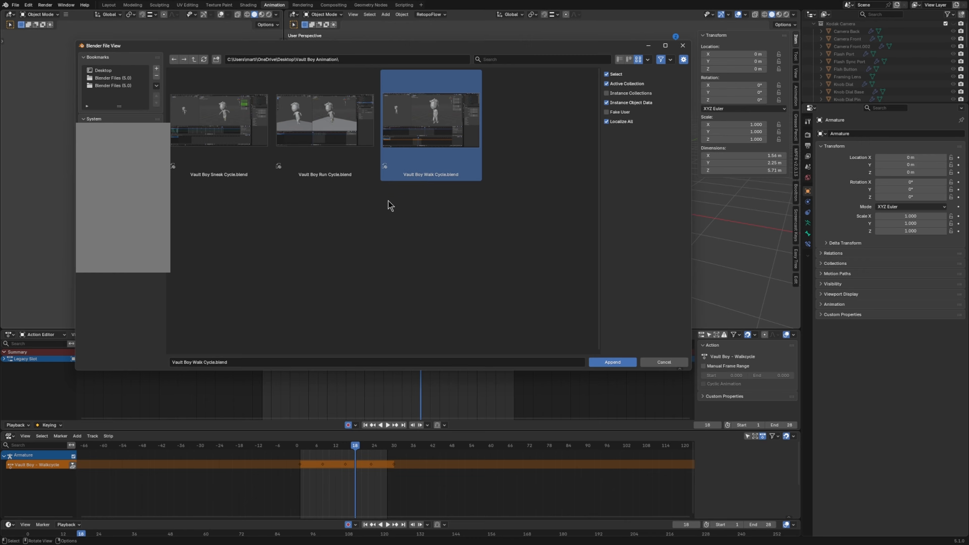
{"action": "left_click", "coordinate": [323, 142]}
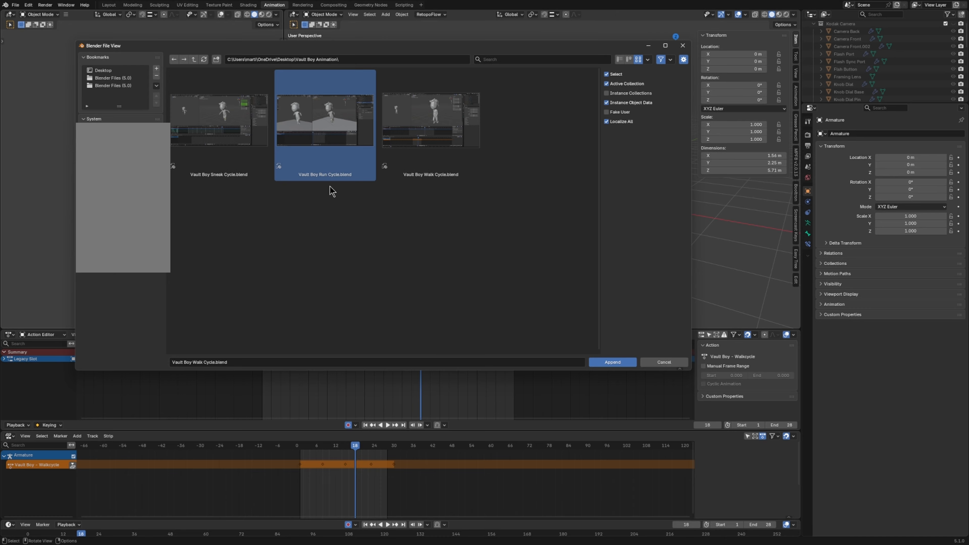
{"action": "left_click", "coordinate": [213, 147]}
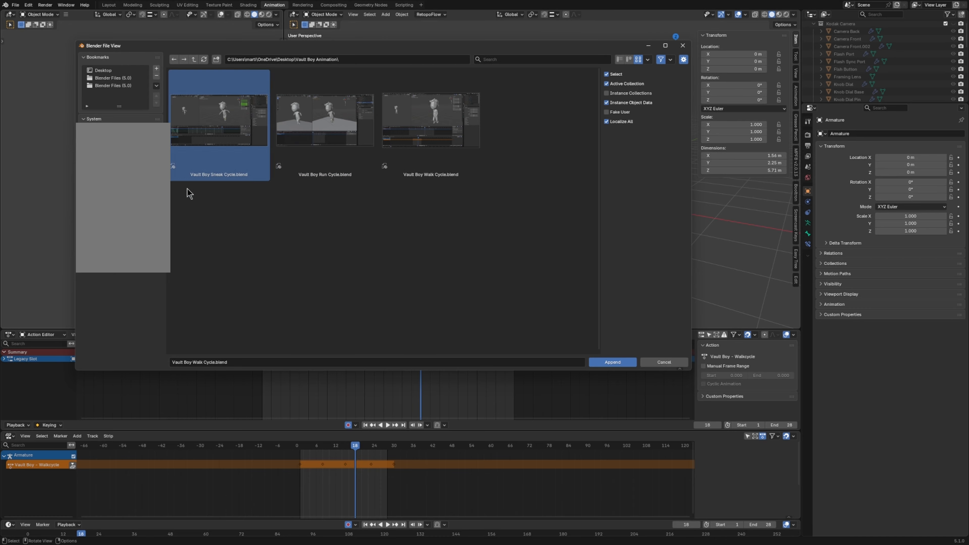
{"action": "left_click", "coordinate": [330, 121]}
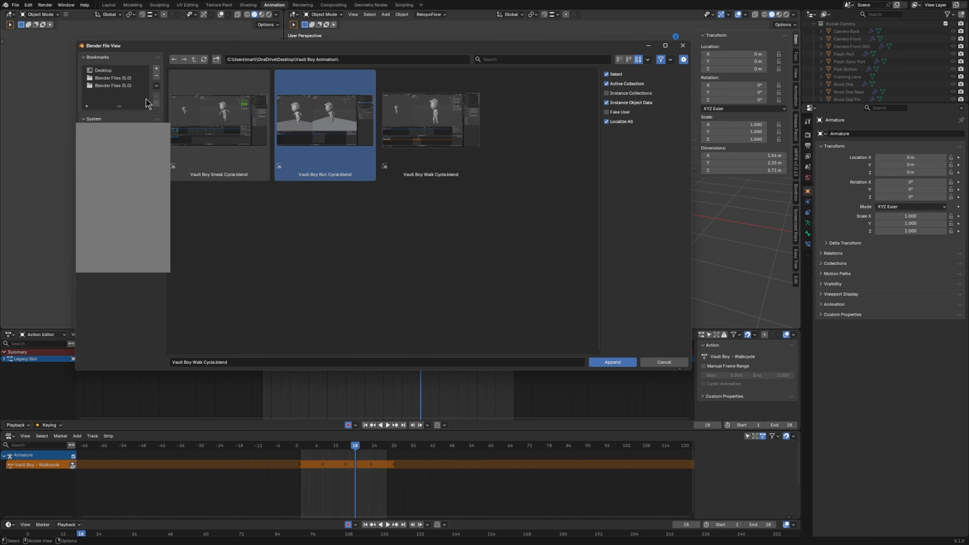
{"action": "left_click", "coordinate": [15, 5]}
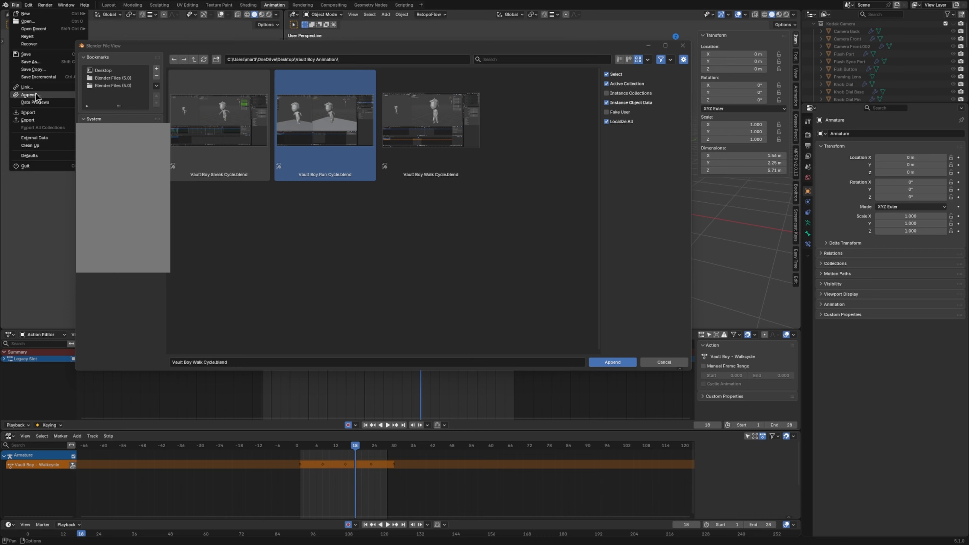
{"action": "left_click_drag", "start_coordinate": [167, 51], "coordinate": [195, 63]}
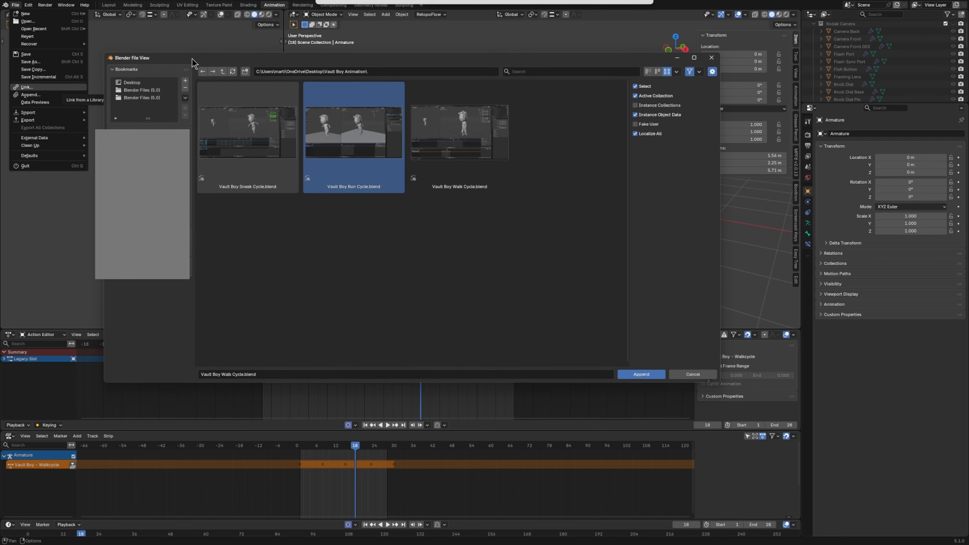
{"action": "left_click", "coordinate": [481, 295]}
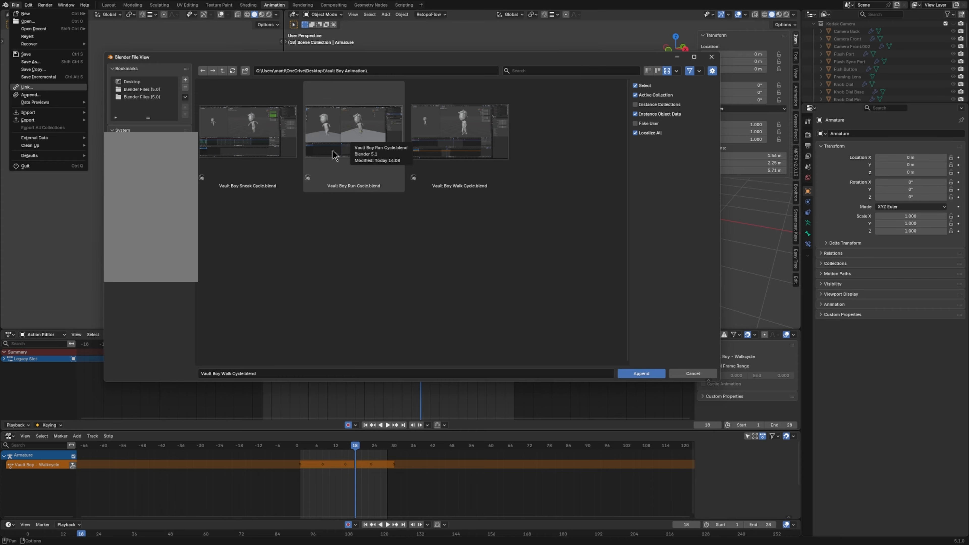
Step: Open Vault Boy Run Cycle.blend in the append browser and look through its data-block categories
{"action": "left_click", "coordinate": [340, 152]}
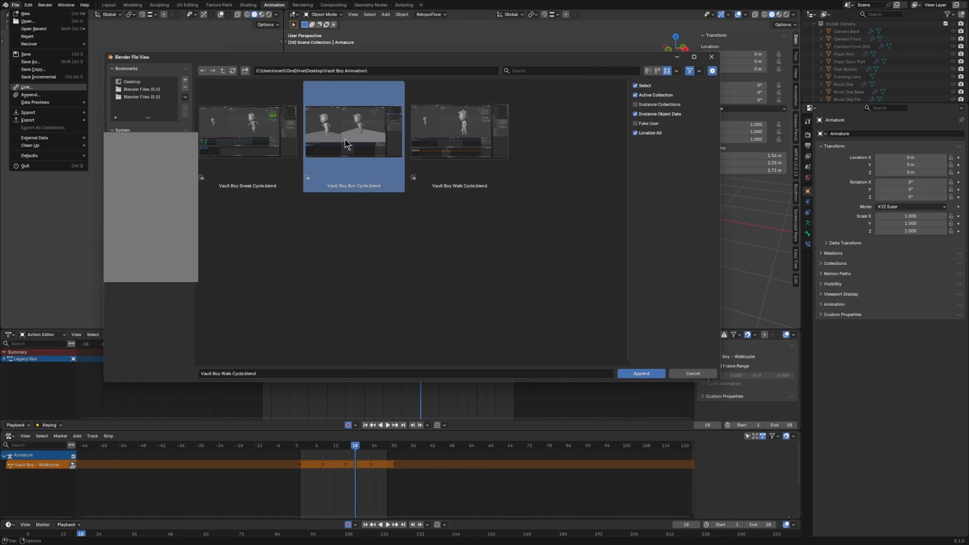
{"action": "double_click", "coordinate": [361, 142]}
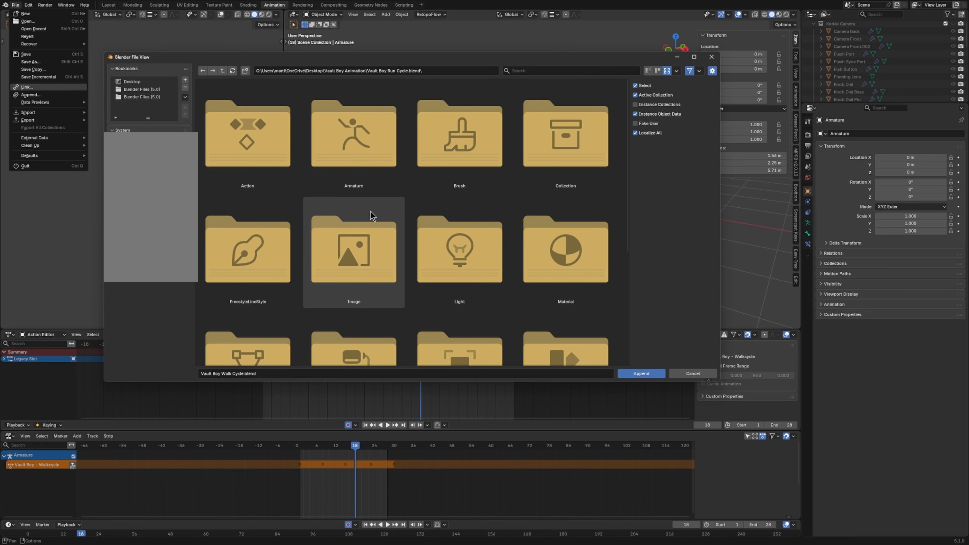
{"action": "scroll", "coordinate": [355, 147], "scroll_direction": "down", "scroll_amount": 3}
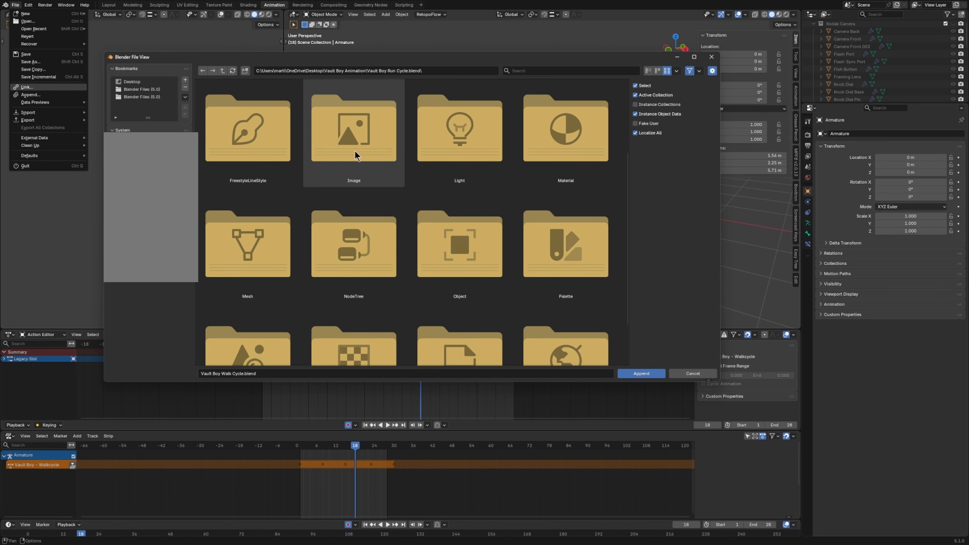
{"action": "scroll", "coordinate": [351, 152], "scroll_direction": "down", "scroll_amount": 2}
{"action": "scroll", "coordinate": [378, 162], "scroll_direction": "up", "scroll_amount": 5}
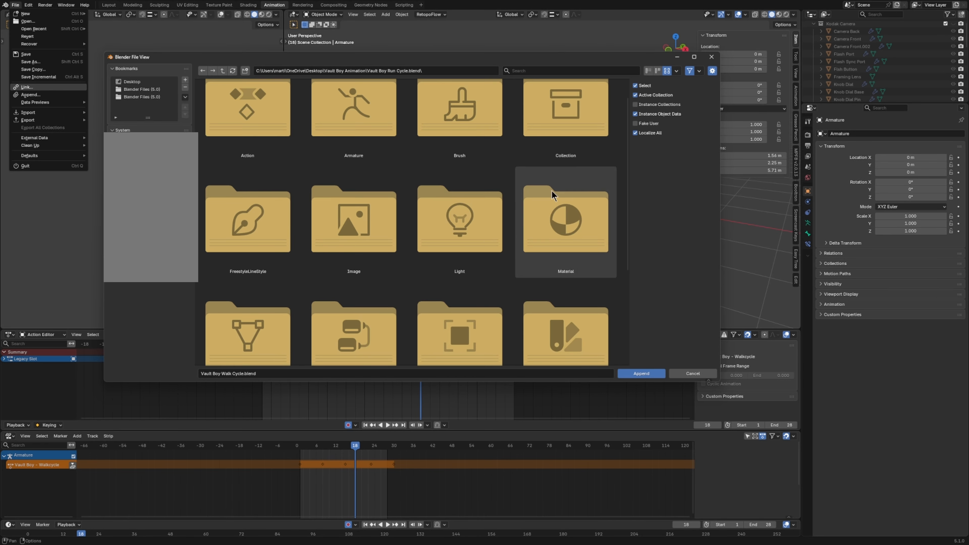
{"action": "scroll", "coordinate": [545, 232], "scroll_direction": "down", "scroll_amount": 1}
{"action": "scroll", "coordinate": [442, 192], "scroll_direction": "down", "scroll_amount": 2}
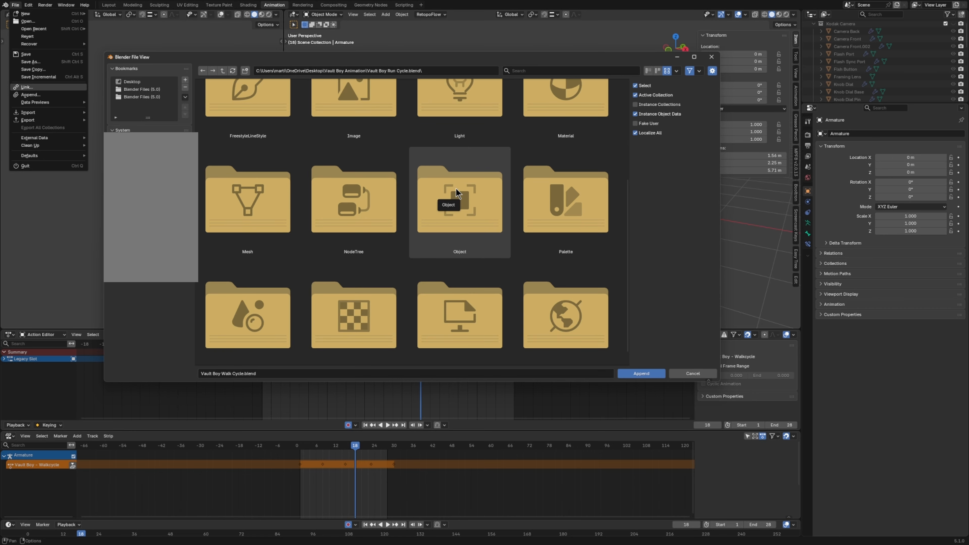
Step: Check the Scene category inside Vault Boy Run Cycle.blend and return to the file's data-block categories
{"action": "scroll", "coordinate": [456, 188], "scroll_direction": "down", "scroll_amount": 1}
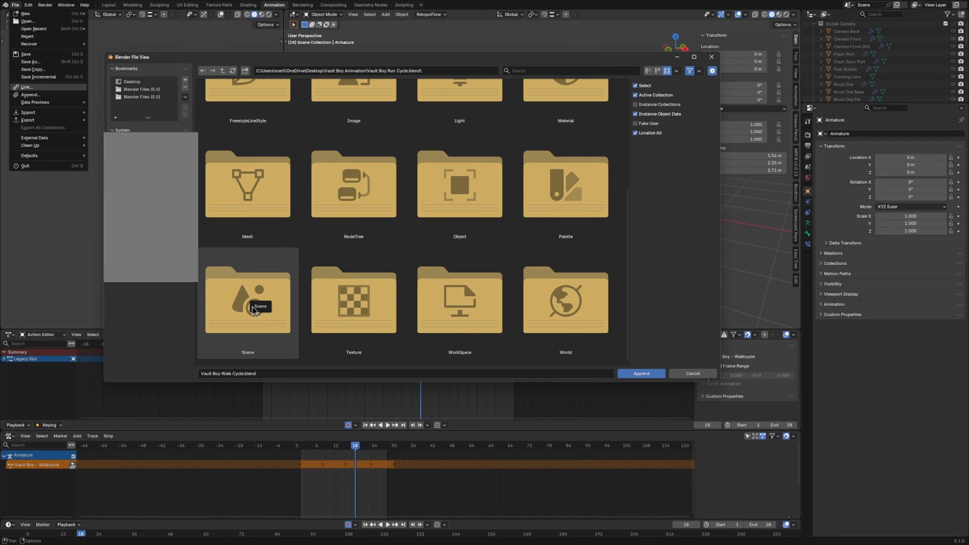
{"action": "left_click", "coordinate": [241, 309]}
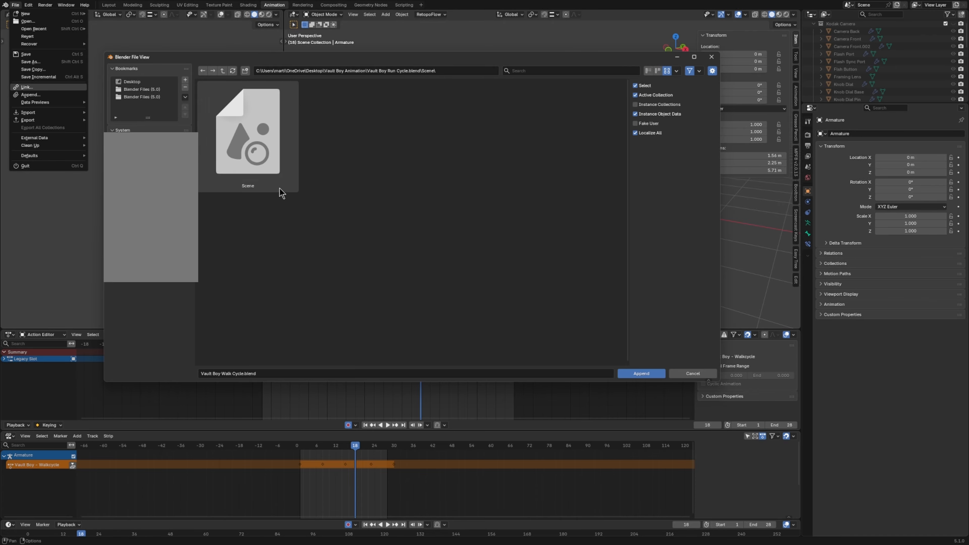
{"action": "left_click", "coordinate": [223, 70]}
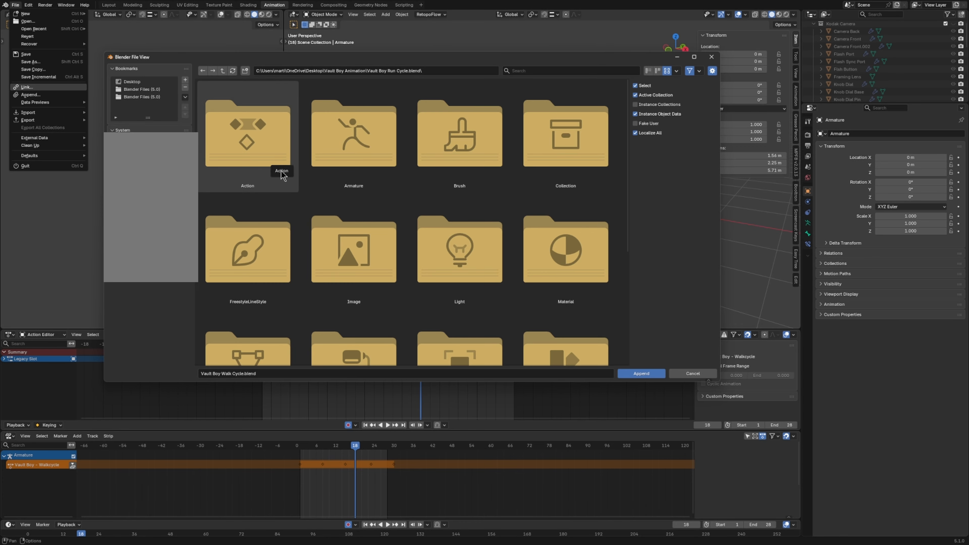
Step: Append the ArmatureAction action from the Action category of Vault Boy Run Cycle.blend
{"action": "double_click", "coordinate": [274, 149]}
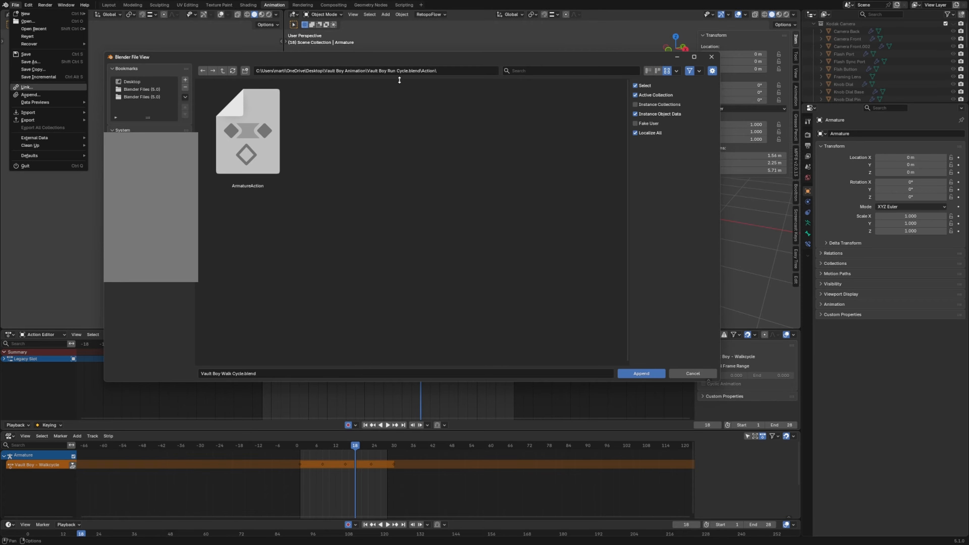
{"action": "left_click", "coordinate": [257, 156]}
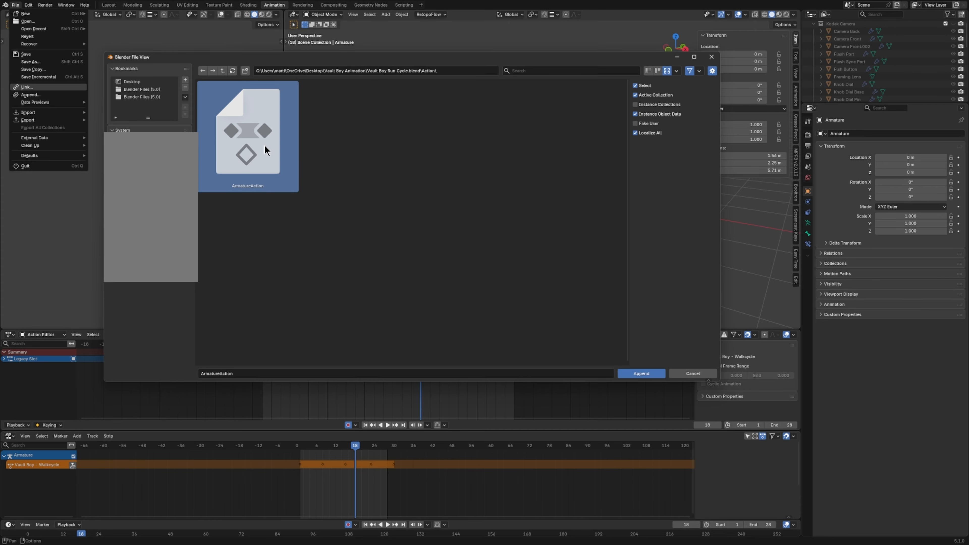
{"action": "left_click", "coordinate": [643, 375]}
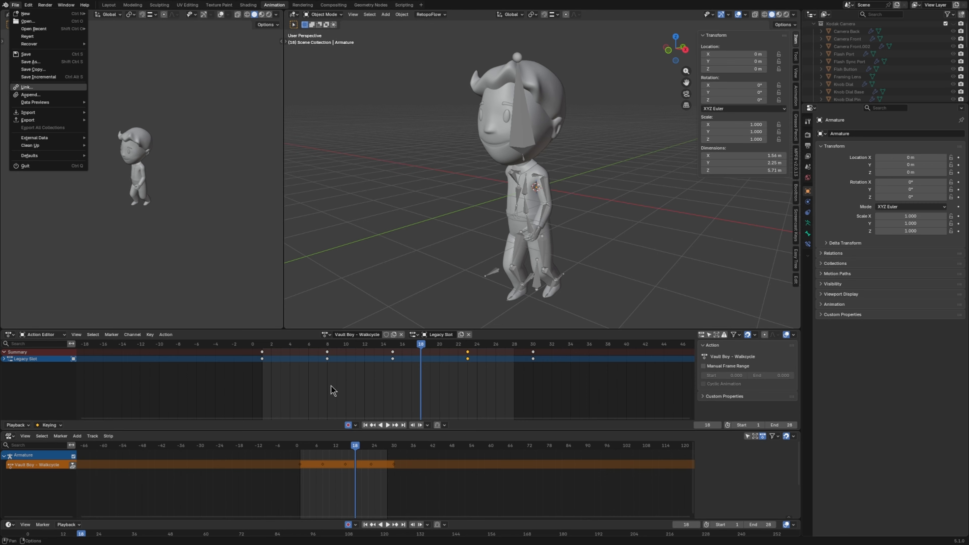
{"action": "left_click", "coordinate": [208, 251]}
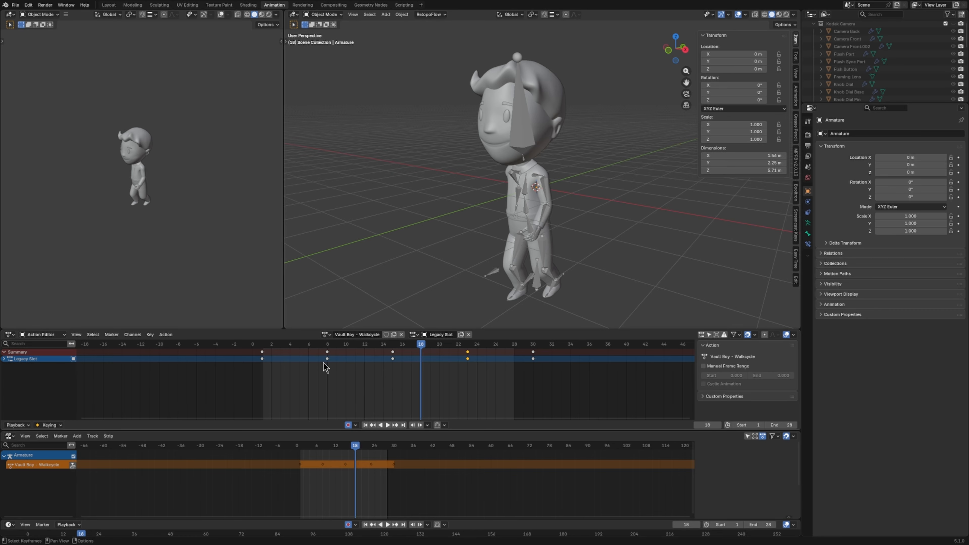
Step: Return to the first frame and assign the appended ArmatureAction to the armature in the Action Editor
{"action": "key", "text": "shift+Left"}
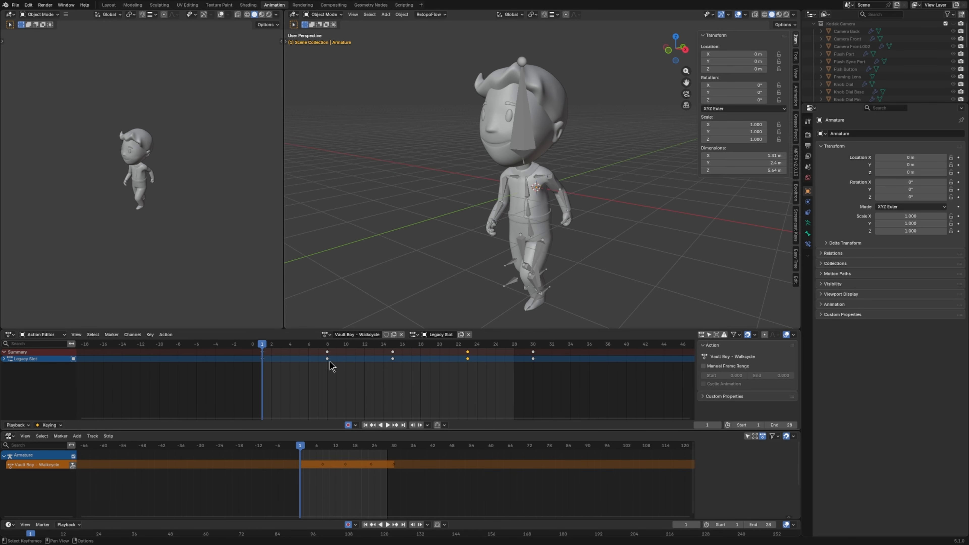
{"action": "left_click", "coordinate": [40, 335]}
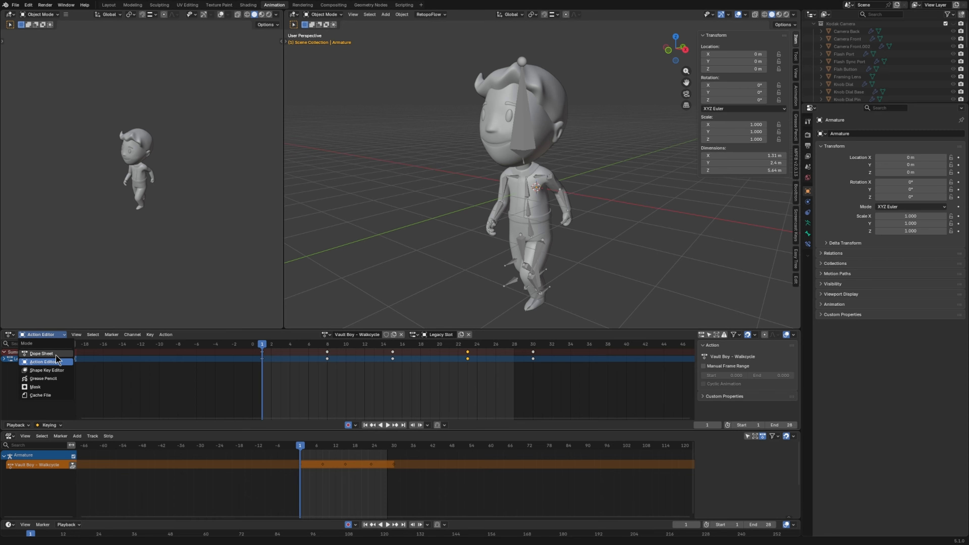
{"action": "left_click", "coordinate": [43, 361]}
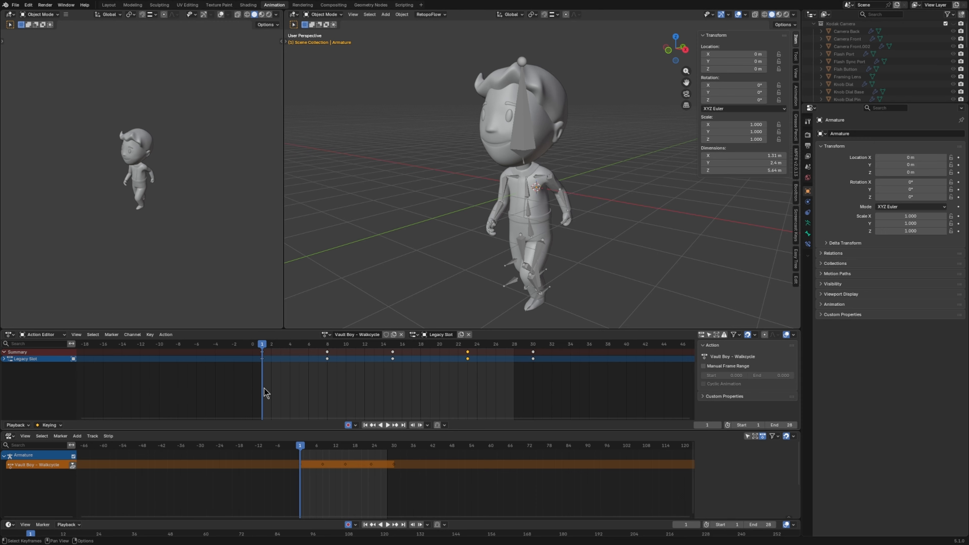
{"action": "left_click", "coordinate": [327, 336]}
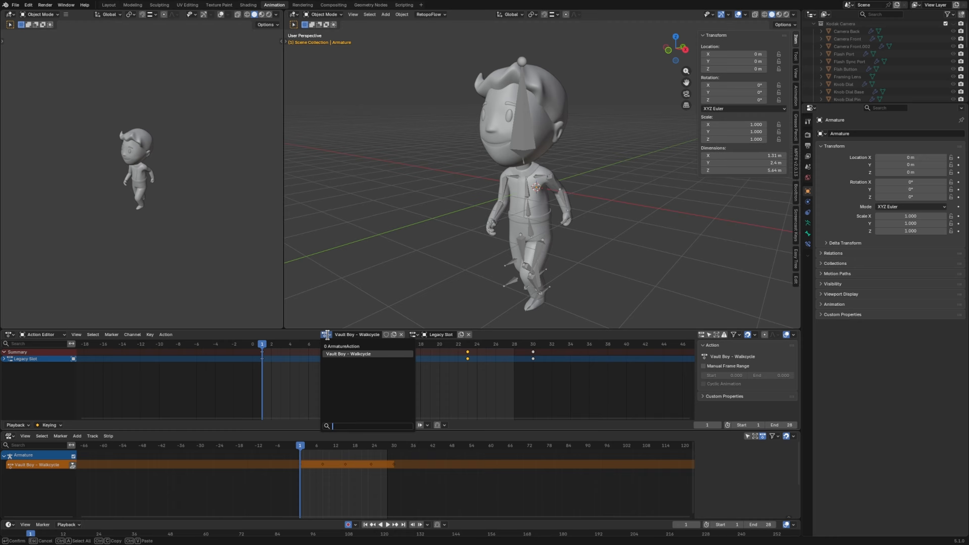
{"action": "left_click", "coordinate": [361, 347]}
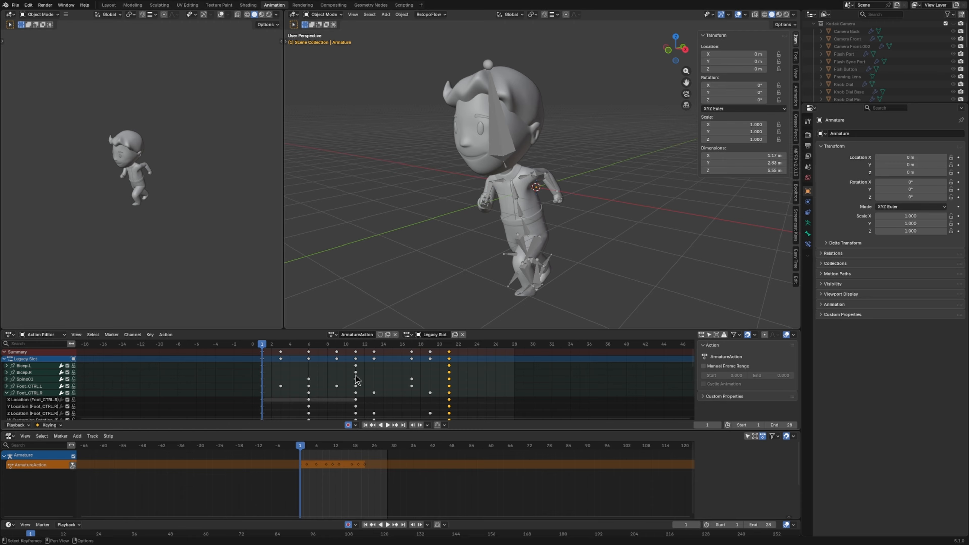
Step: Play back the appended run cycle on the armature to check the motion, then stop playback
{"action": "key", "text": "space"}
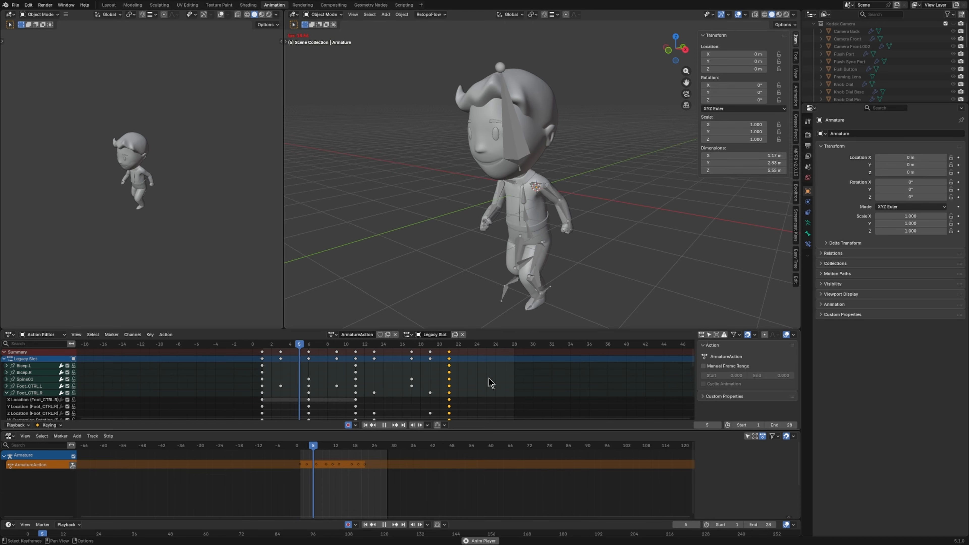
{"action": "key", "text": "space"}
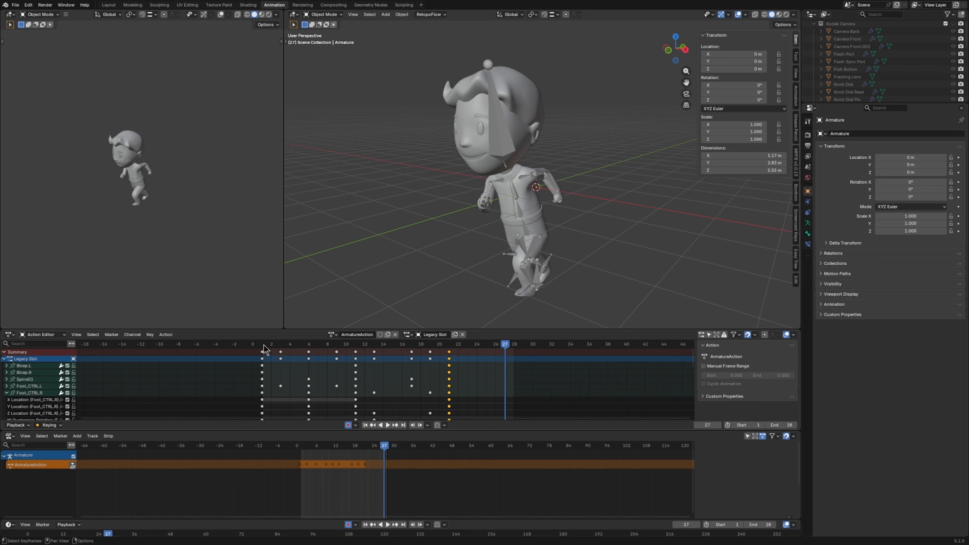
{"action": "key", "text": "space"}
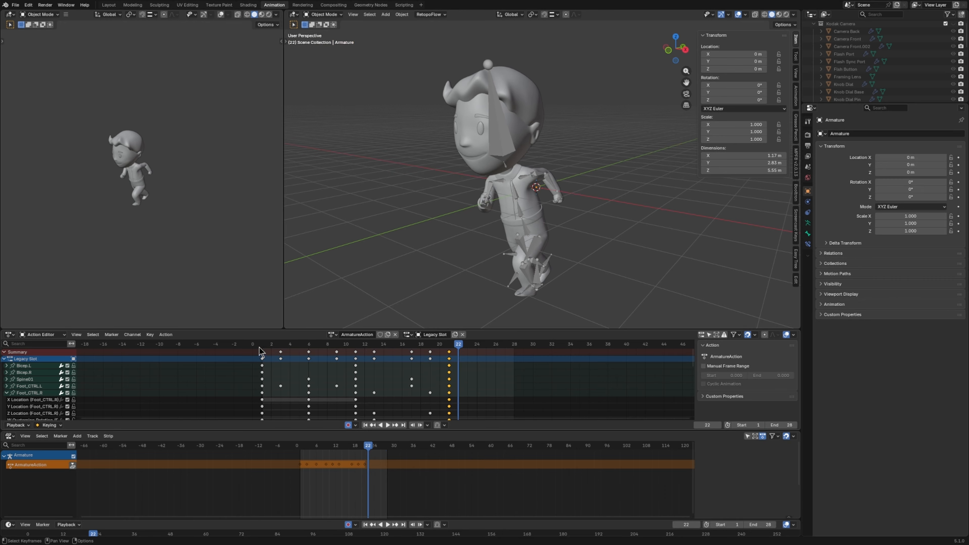
{"action": "key", "text": "space"}
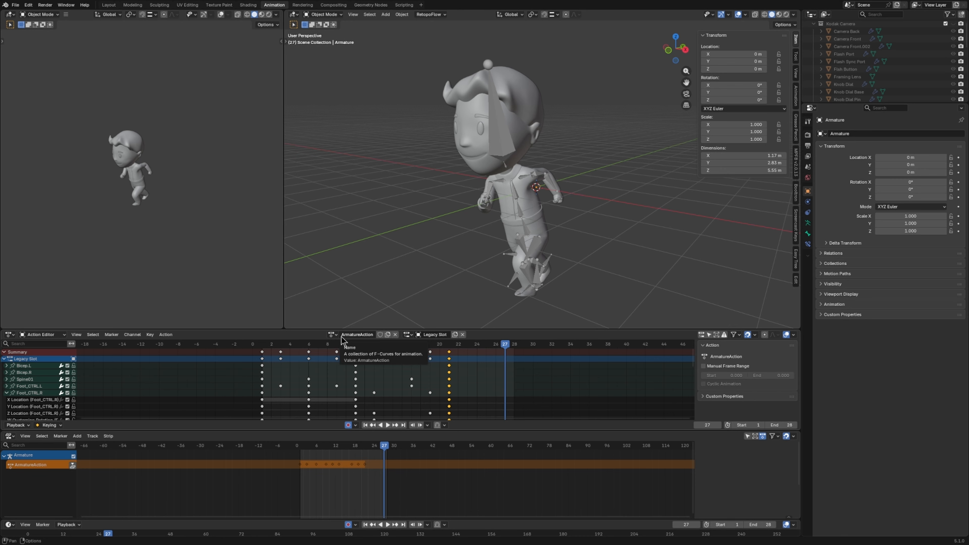
Step: Rename the armature's current action to "Vault Boy - Run Cycle" and save the file
{"action": "left_click", "coordinate": [334, 335]}
{"action": "left_click", "coordinate": [351, 337]}
{"action": "double_click", "coordinate": [370, 337]}
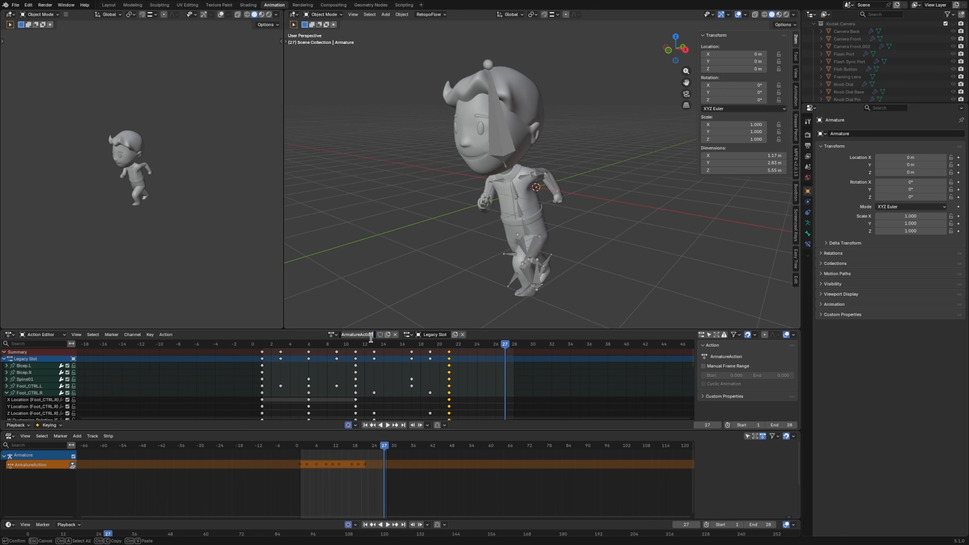
{"action": "type", "text": "V"}
{"action": "type", "text": "ault Boy - Run Cycle"}
{"action": "key", "text": "Return"}
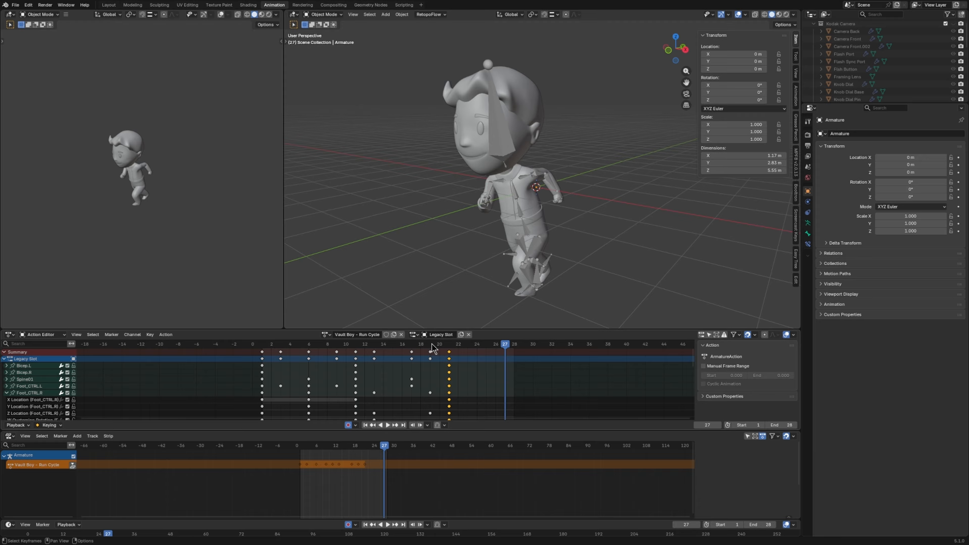
{"action": "key", "text": "ctrl+s"}
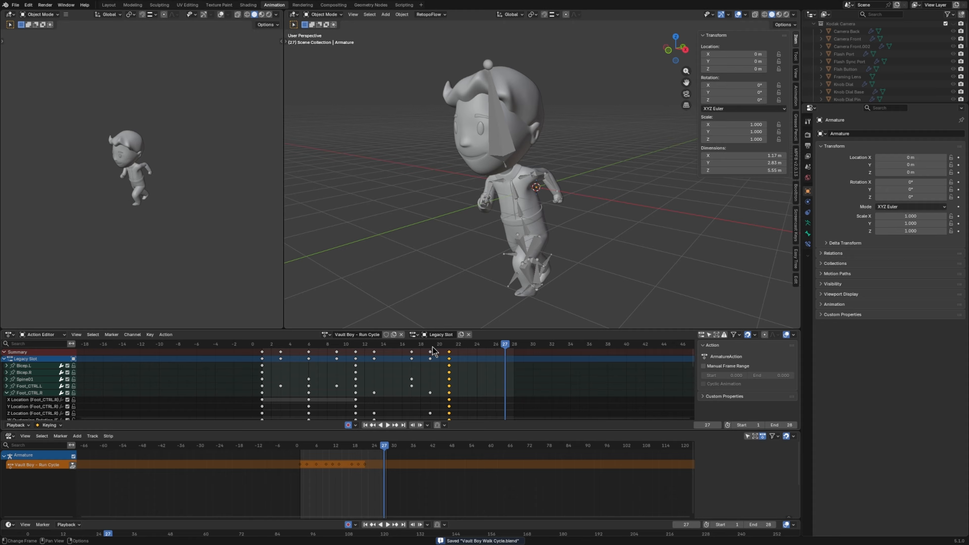
Step: Append the Vault Boy - Sneak cycle action from Vault Boy Sneak Cycle.blend in the Vault Boy Animation folder
{"action": "left_click", "coordinate": [16, 5]}
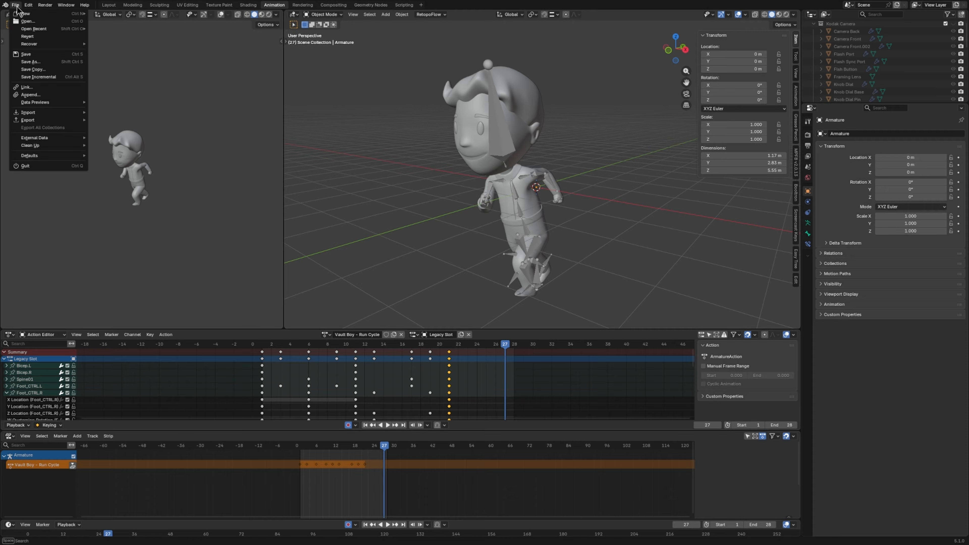
{"action": "left_click", "coordinate": [54, 96]}
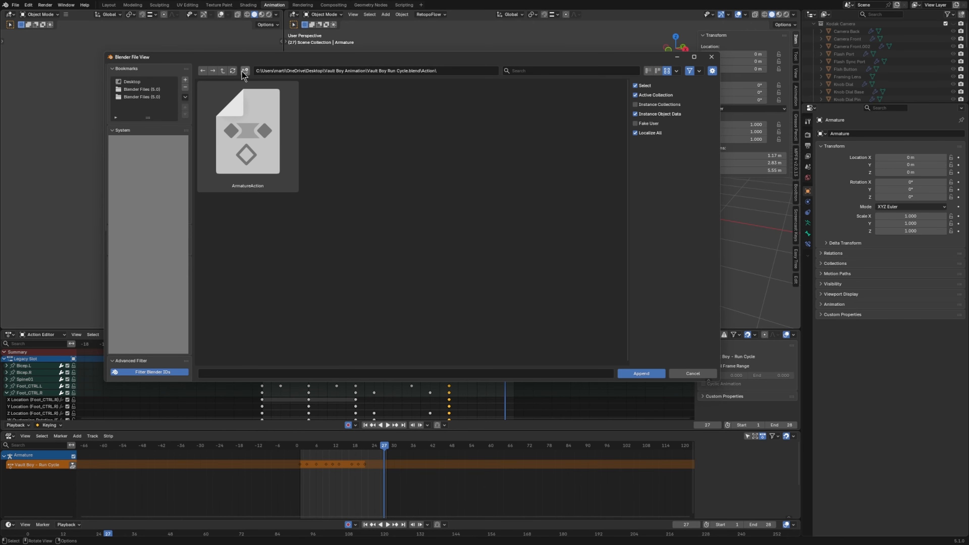
{"action": "left_click", "coordinate": [223, 71]}
{"action": "left_click", "coordinate": [223, 71]}
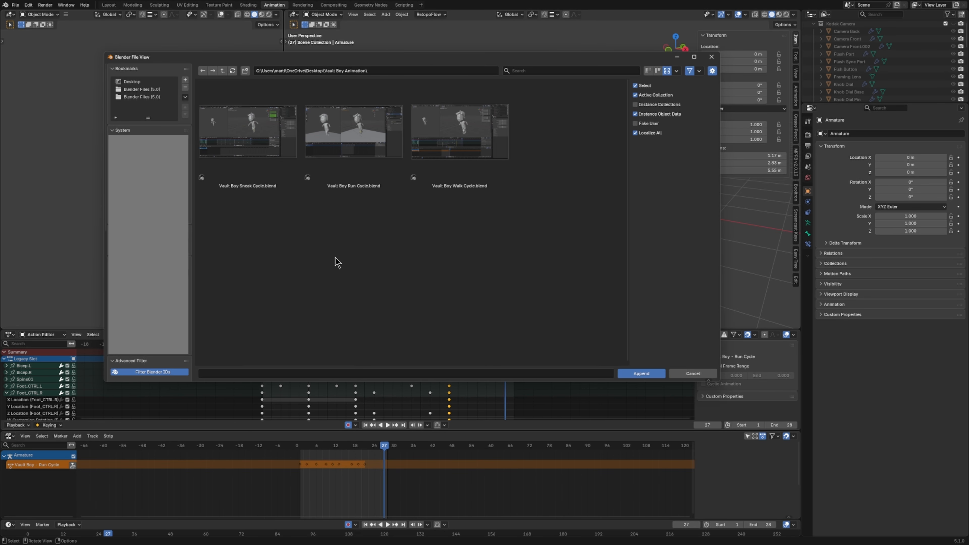
{"action": "double_click", "coordinate": [248, 144]}
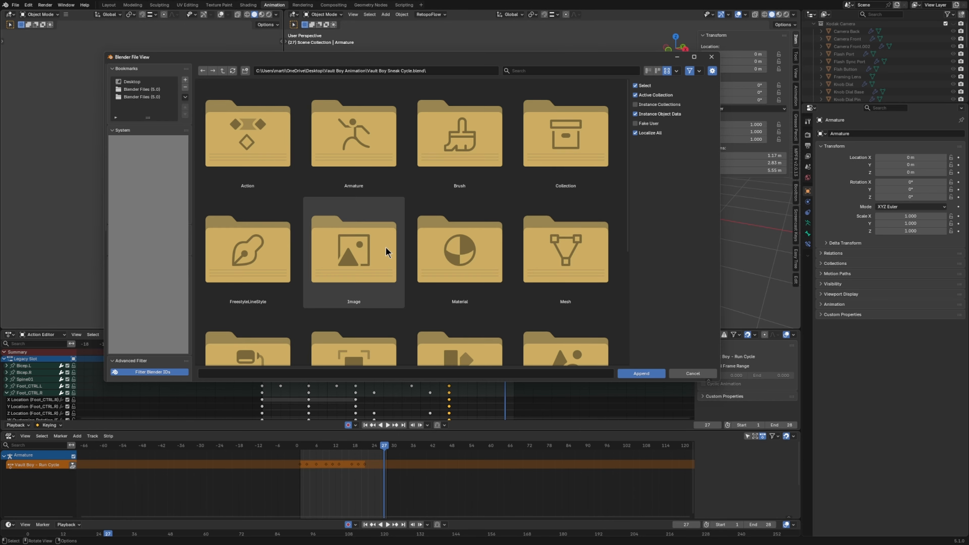
{"action": "scroll", "coordinate": [397, 255], "scroll_direction": "down", "scroll_amount": 4}
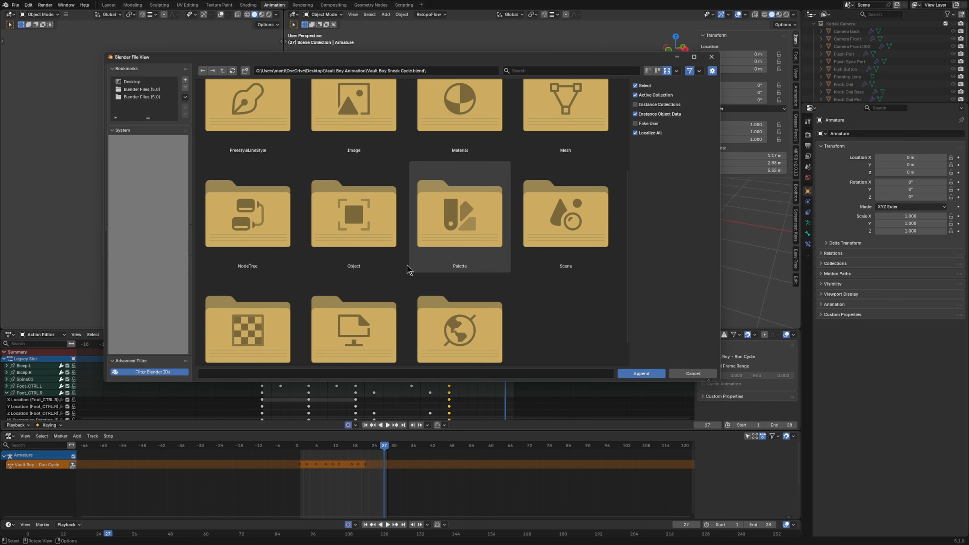
{"action": "scroll", "coordinate": [409, 270], "scroll_direction": "down", "scroll_amount": 1}
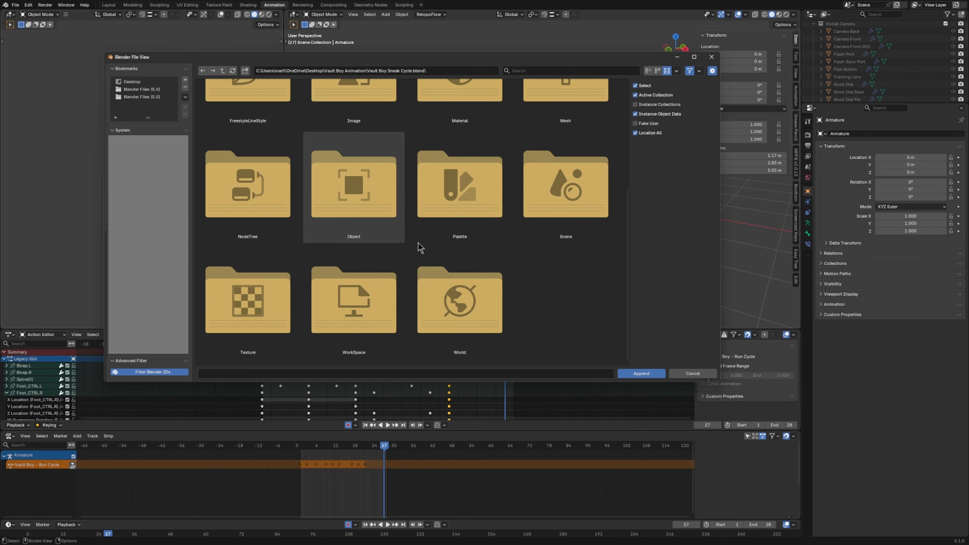
{"action": "scroll", "coordinate": [419, 248], "scroll_direction": "up", "scroll_amount": 4}
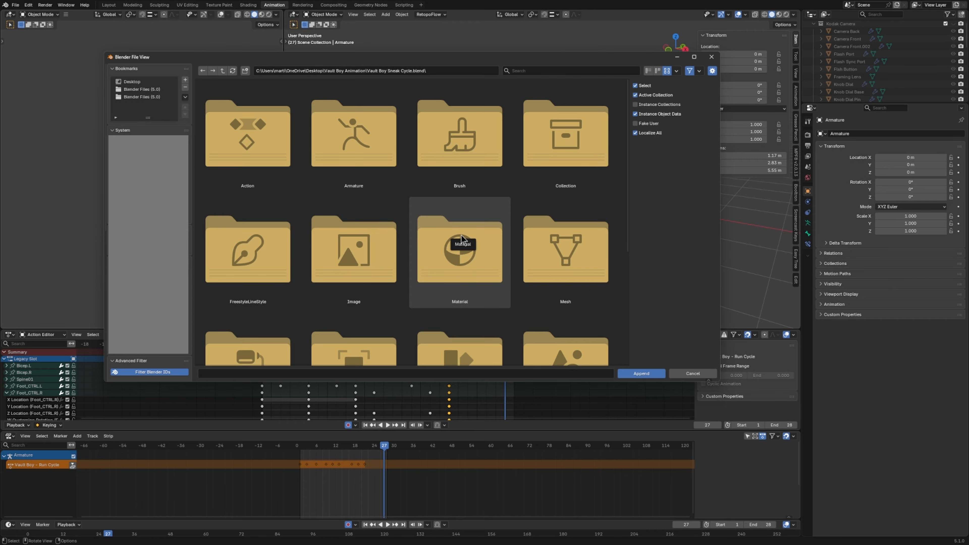
{"action": "double_click", "coordinate": [266, 137]}
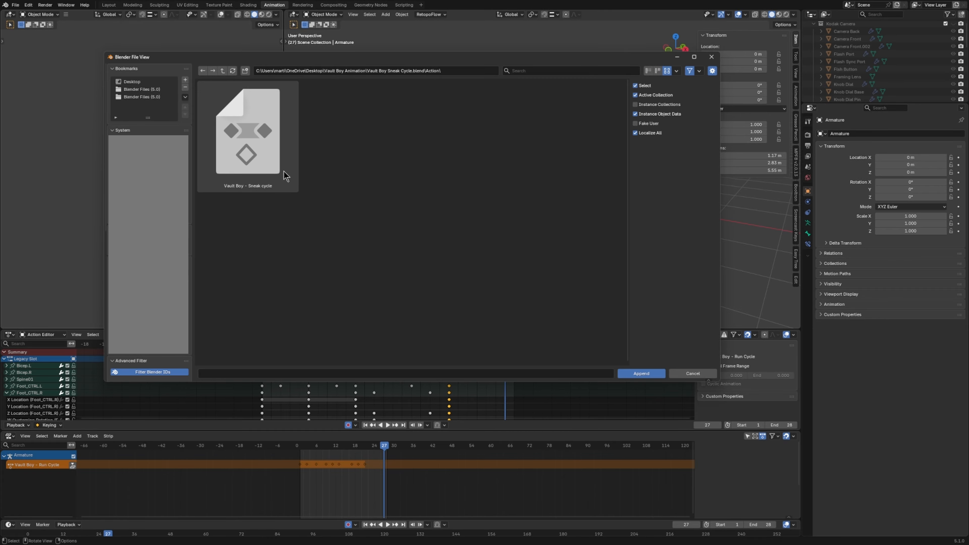
{"action": "left_click", "coordinate": [277, 187]}
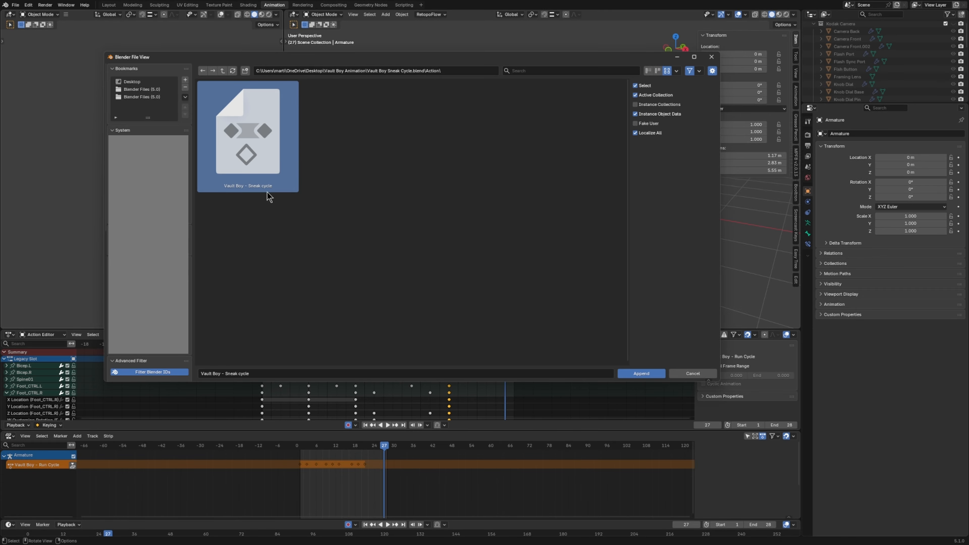
{"action": "double_click", "coordinate": [257, 155]}
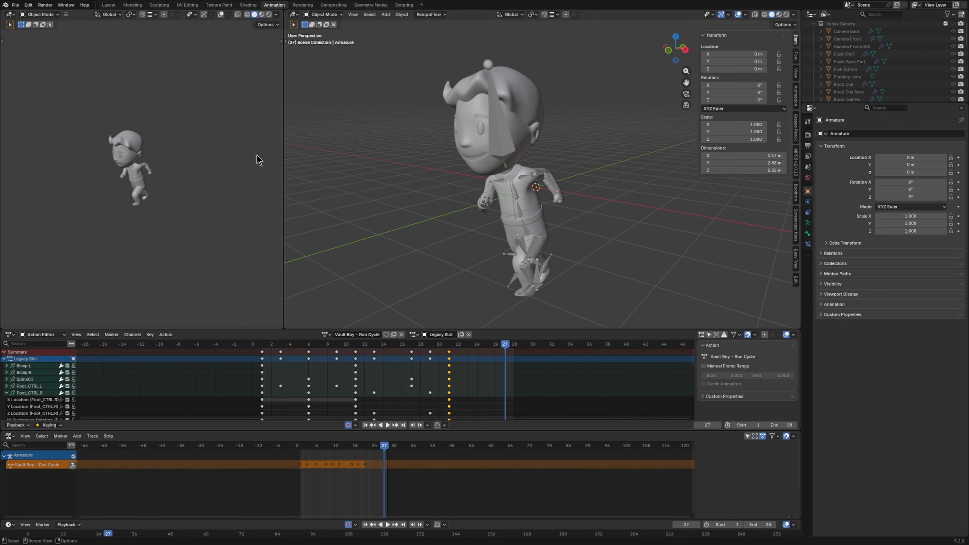
Step: Assign the Vault Boy - Sneak cycle action to the armature in the Action Editor
{"action": "left_click", "coordinate": [327, 335]}
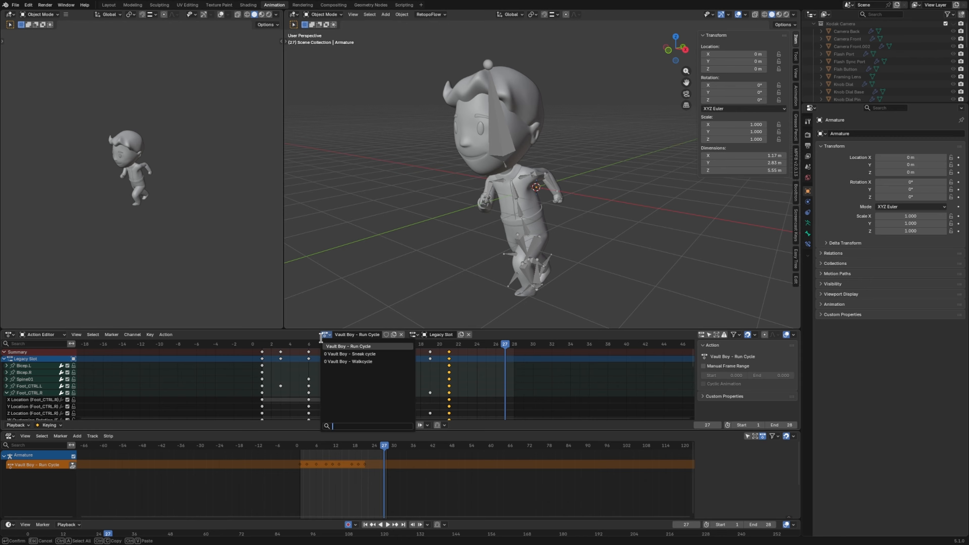
{"action": "left_click", "coordinate": [381, 354]}
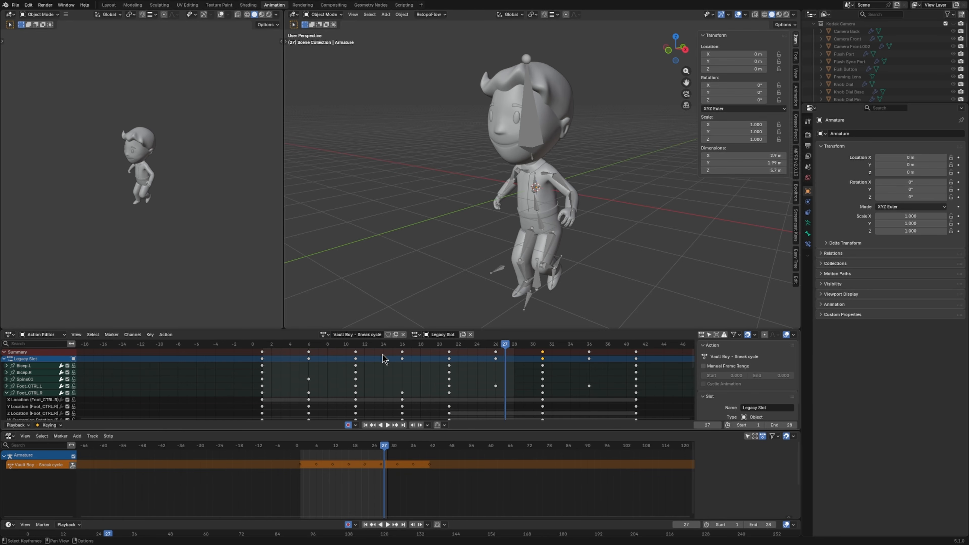
{"action": "scroll", "coordinate": [546, 379], "scroll_direction": "down", "scroll_amount": 4}
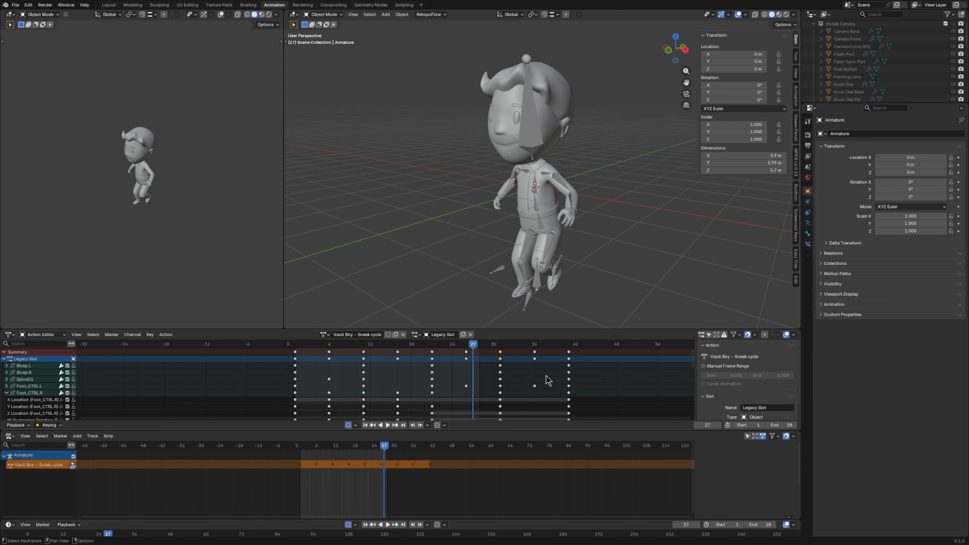
Step: Set the playback range's end frame to 40 and play the sneak cycle from the first frame
{"action": "left_click_drag", "start_coordinate": [764, 525], "coordinate": [788, 525]}
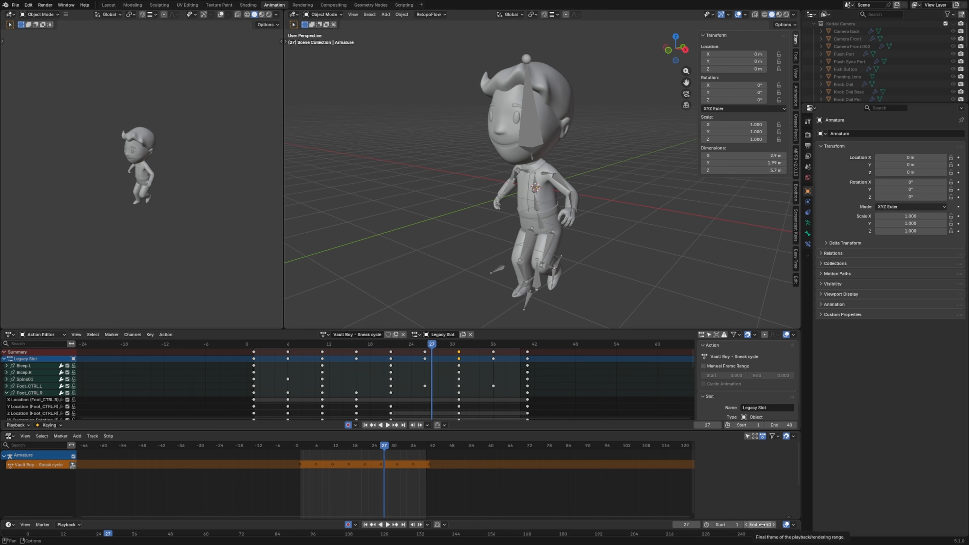
{"action": "mouse_move", "coordinate": [762, 524]}
{"action": "left_mouse_down"}
{"action": "mouse_move", "coordinate": [748, 525]}
{"action": "mouse_move", "coordinate": [763, 524]}
{"action": "left_mouse_up"}
{"action": "key", "text": "shift+Left"}
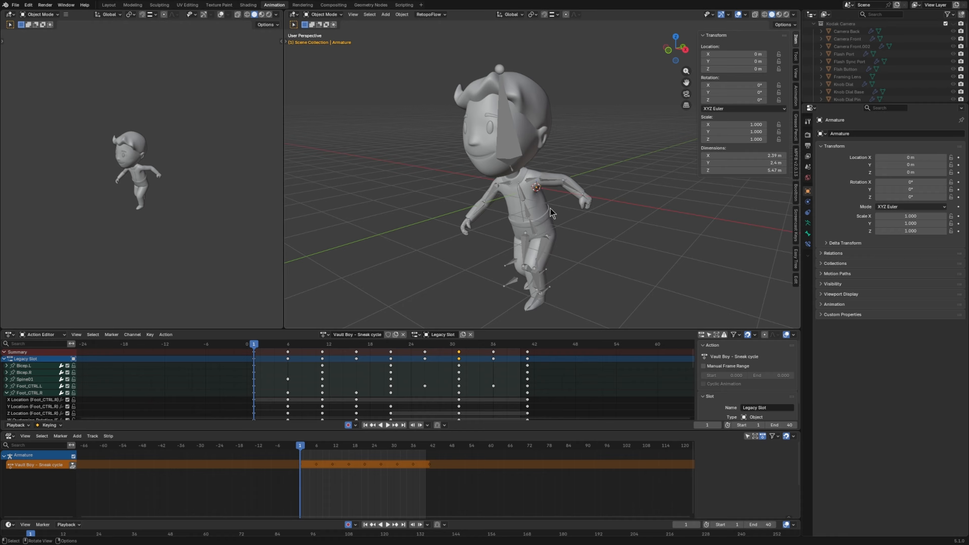
{"action": "key", "text": "space"}
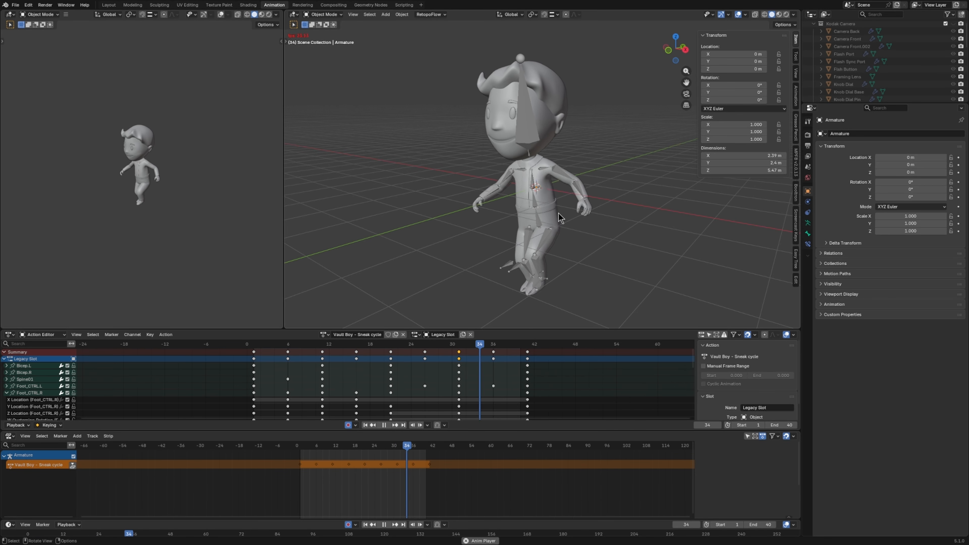
Step: Stop the sneak cycle playback, assign the Vault Boy - Walkcycle action to the armature and play it
{"action": "key", "text": "Escape"}
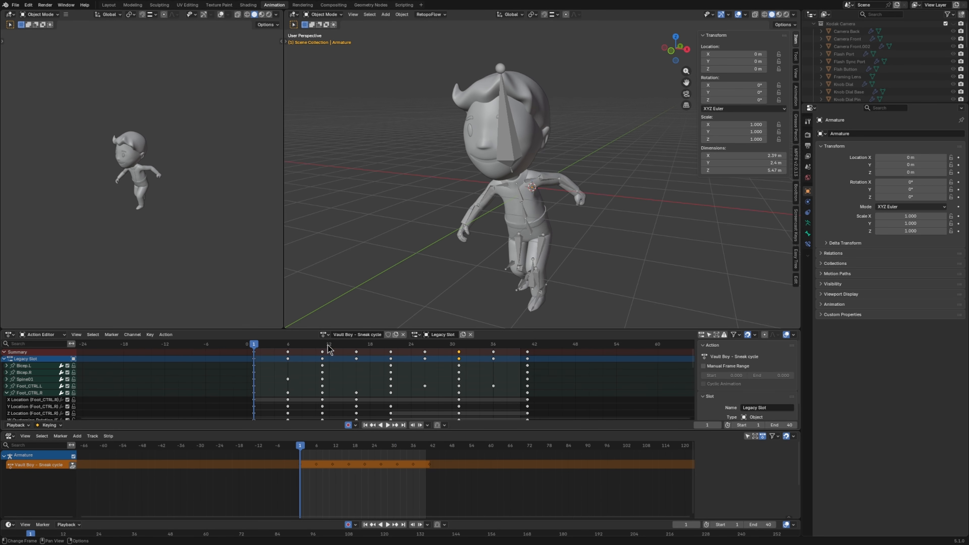
{"action": "left_click", "coordinate": [324, 335]}
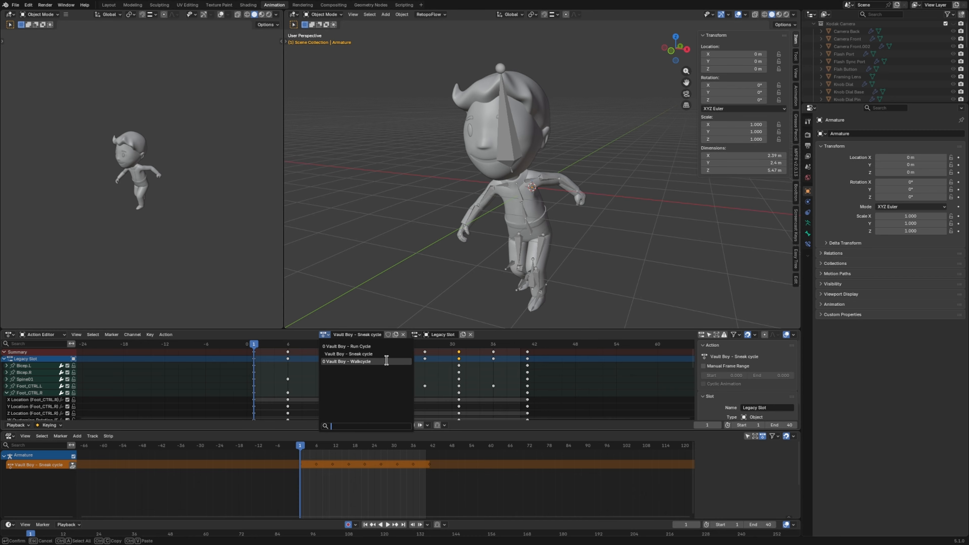
{"action": "left_click", "coordinate": [363, 361]}
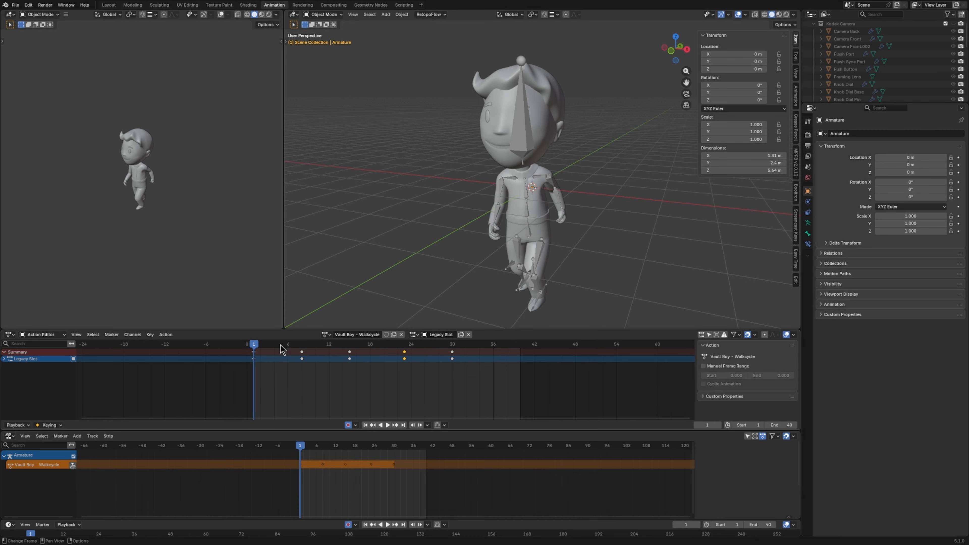
{"action": "middle_click_drag", "start_coordinate": [504, 221], "coordinate": [496, 223]}
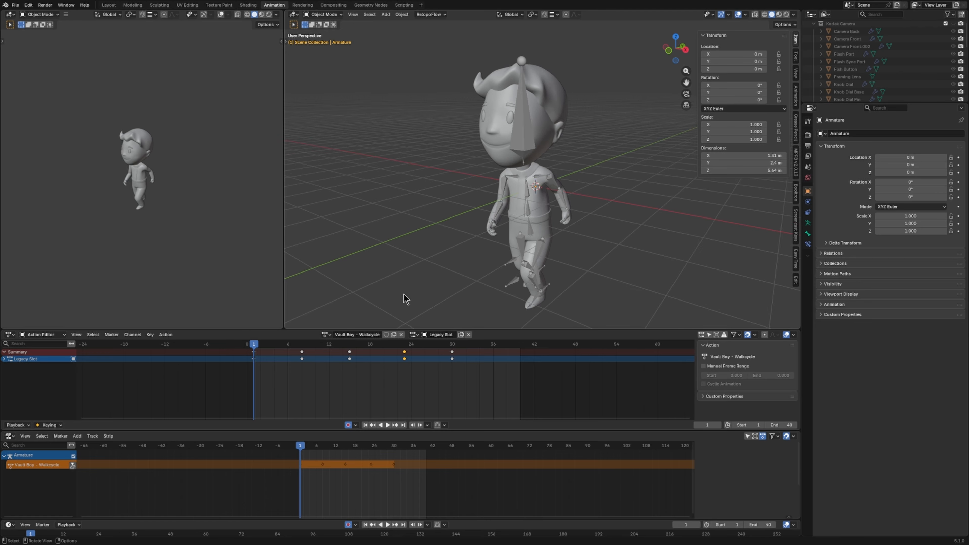
{"action": "key", "text": "space"}
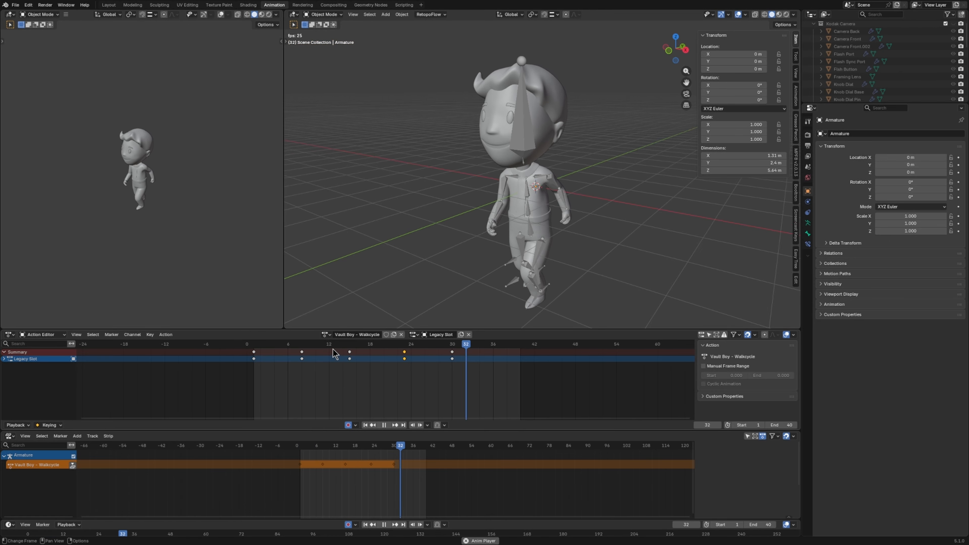
Step: Assign the Vault Boy - Run Cycle action to the armature and preview its motion
{"action": "left_click", "coordinate": [326, 335]}
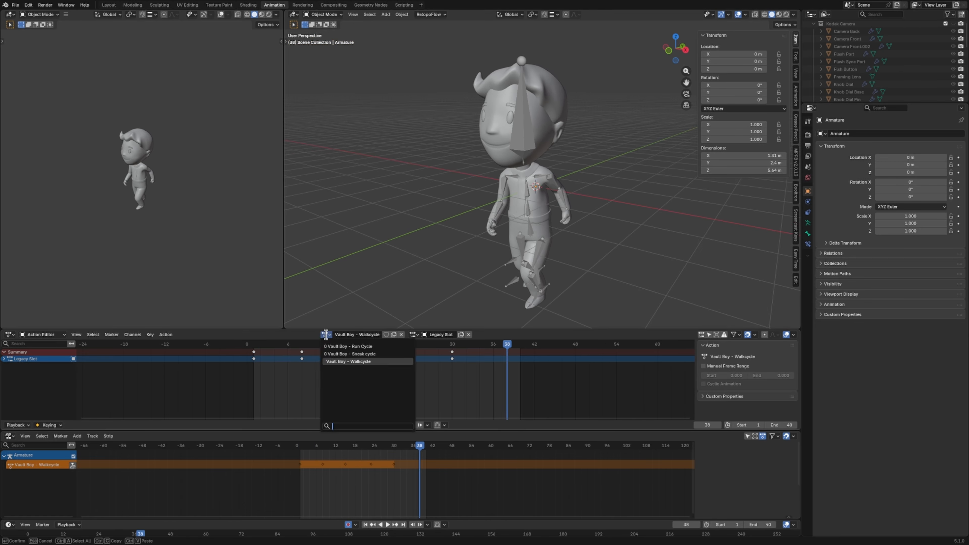
{"action": "left_click", "coordinate": [349, 346]}
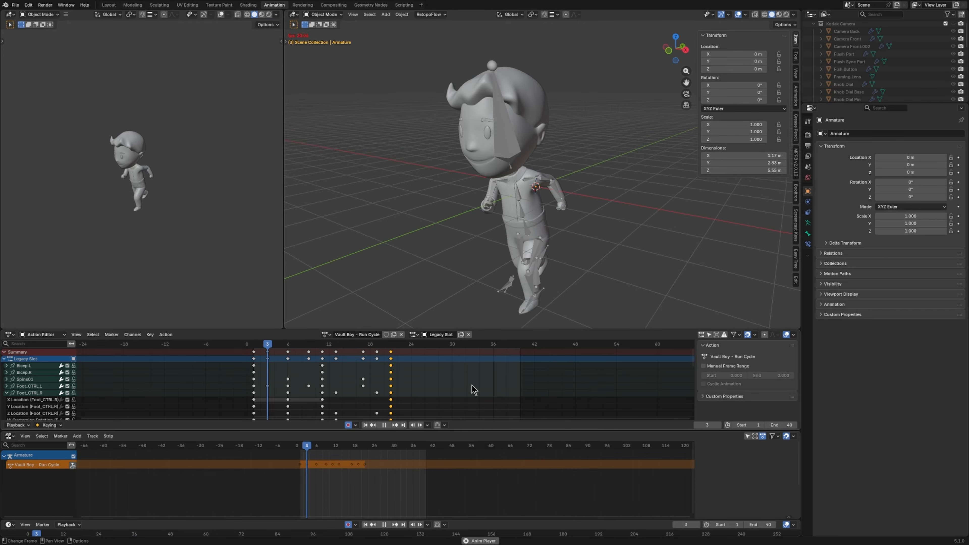
{"action": "key", "text": "space"}
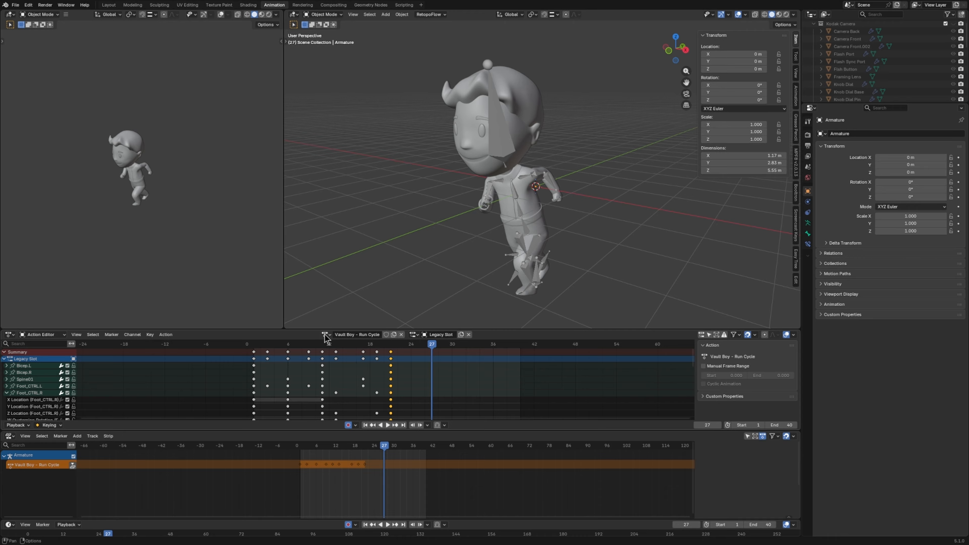
Step: Assign the Vault Boy - Sneak cycle action to the armature and play it from frame 1
{"action": "left_click", "coordinate": [326, 336]}
{"action": "left_click", "coordinate": [350, 354]}
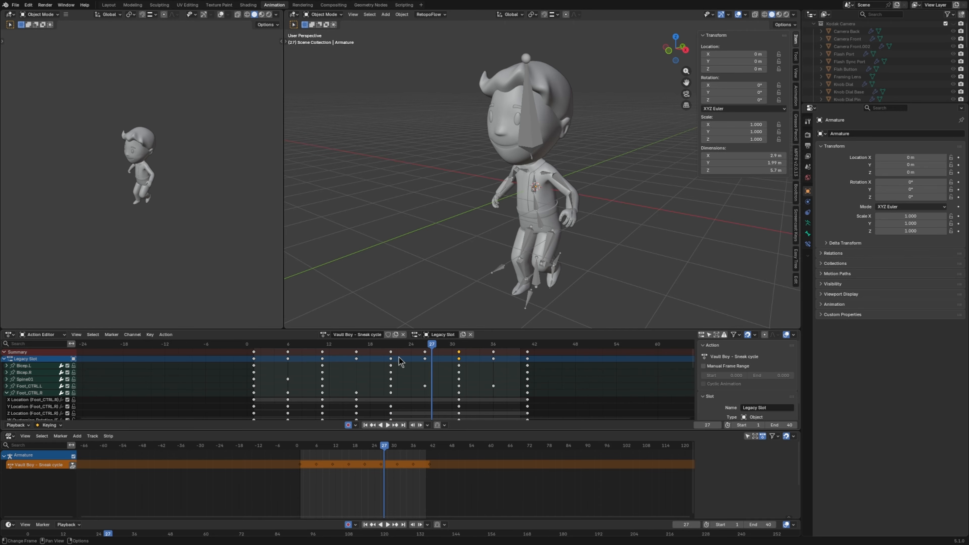
{"action": "left_click", "coordinate": [255, 345]}
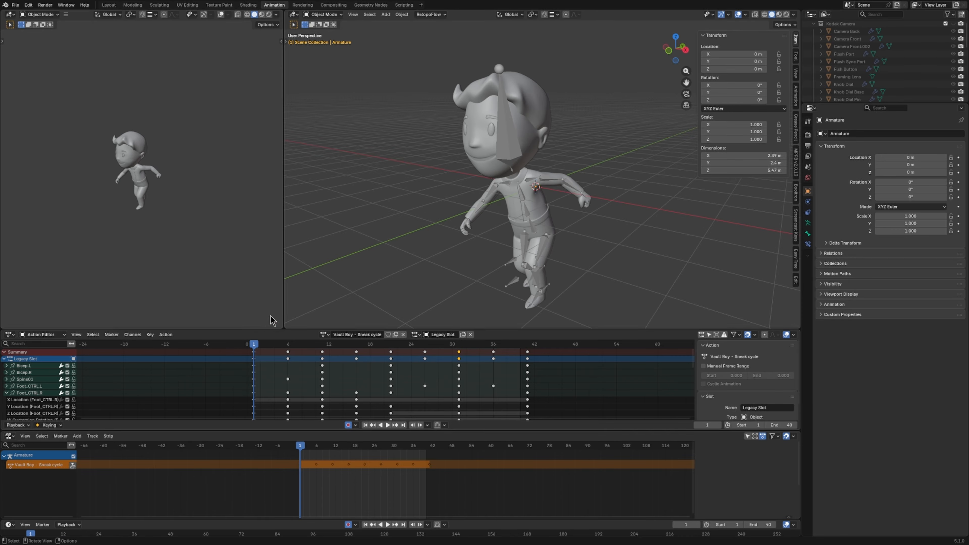
{"action": "middle_click_drag", "start_coordinate": [396, 255], "coordinate": [391, 249], "text": "shift"}
{"action": "key", "text": "space"}
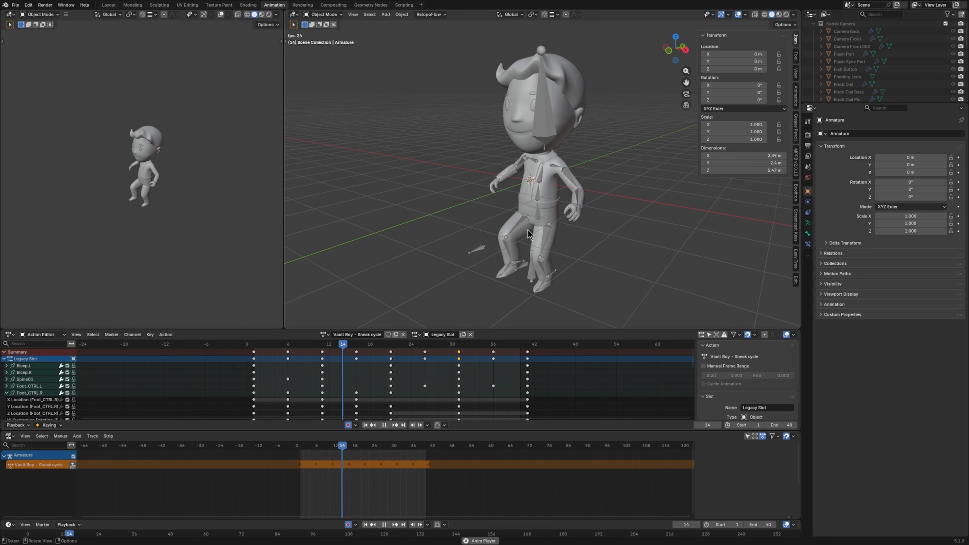
{"action": "key", "text": "space"}
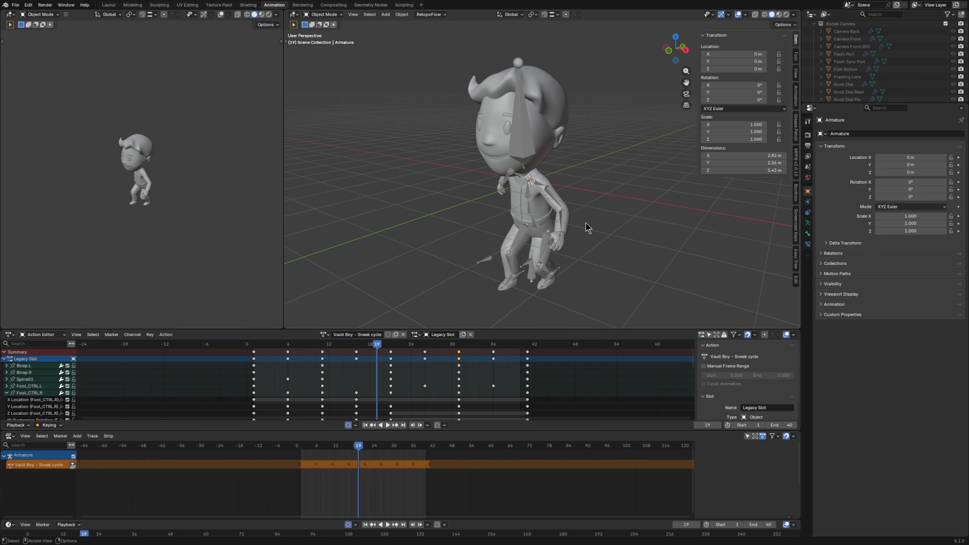
Step: Return the playhead to frame 1 and save the file
{"action": "left_click", "coordinate": [301, 446]}
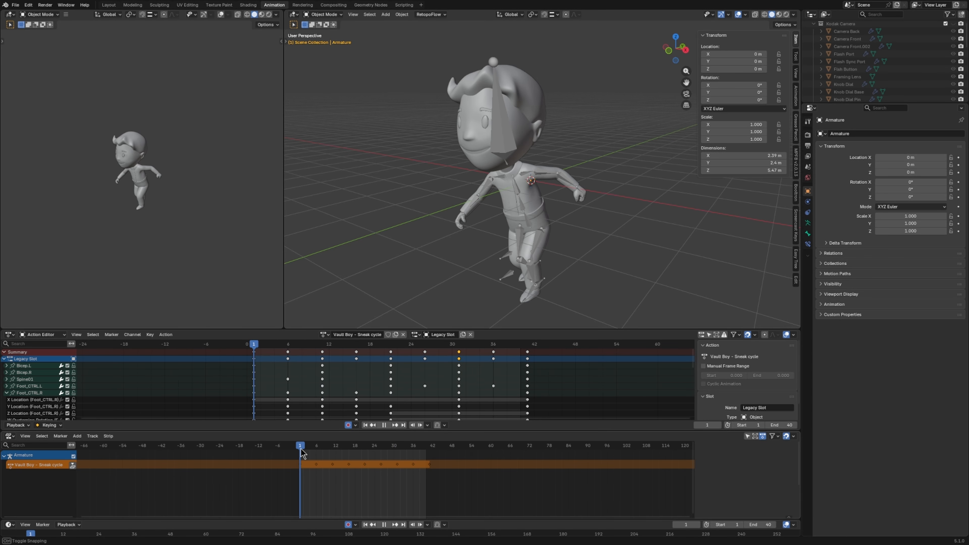
{"action": "mouse_move", "coordinate": [488, 233]}
{"action": "middle_mouse_down"}
{"action": "mouse_move", "coordinate": [480, 227]}
{"action": "mouse_move", "coordinate": [498, 233]}
{"action": "middle_mouse_up"}
{"action": "key", "text": "ctrl+s"}
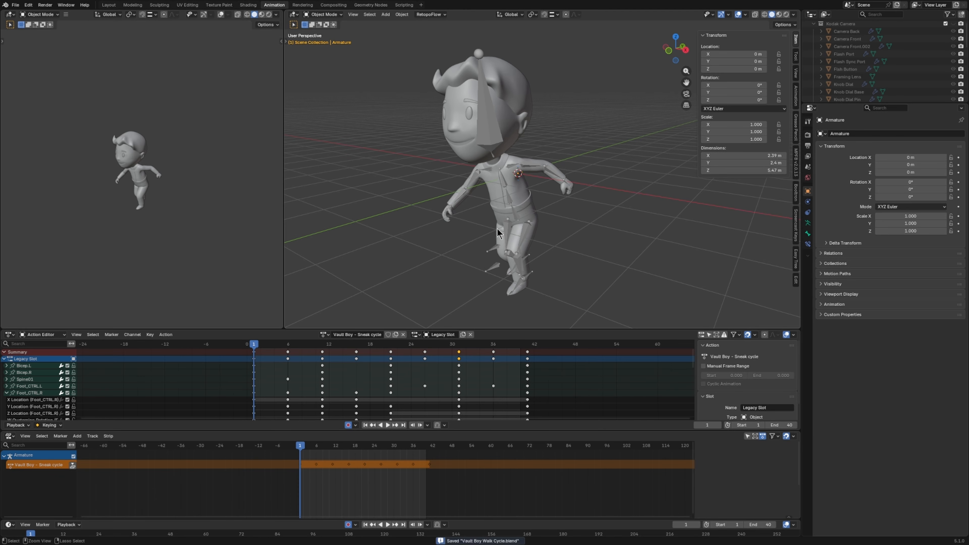
Step: Check the actions available to the armature and briefly play the sneak cycle
{"action": "left_click", "coordinate": [324, 335]}
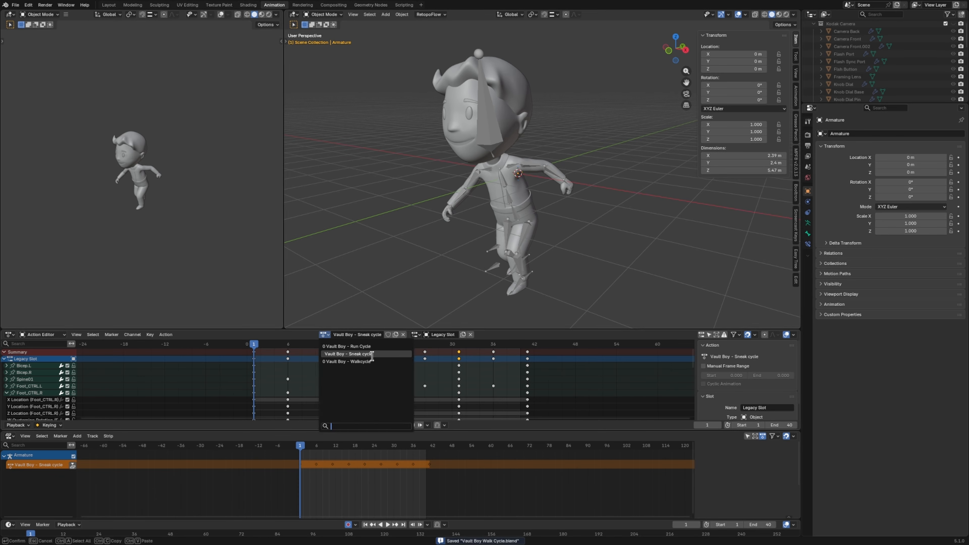
{"action": "left_click", "coordinate": [473, 250]}
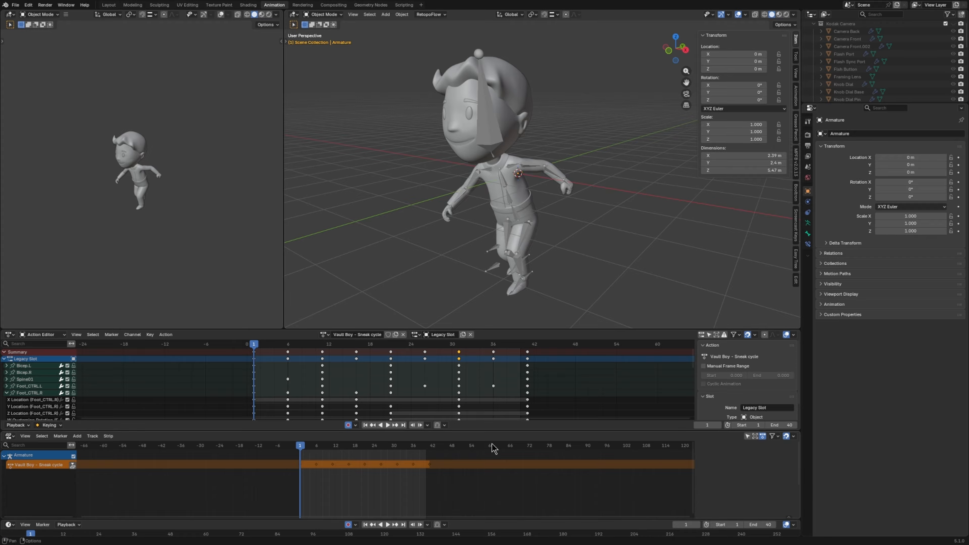
{"action": "scroll", "coordinate": [489, 456], "scroll_direction": "down", "scroll_amount": 4}
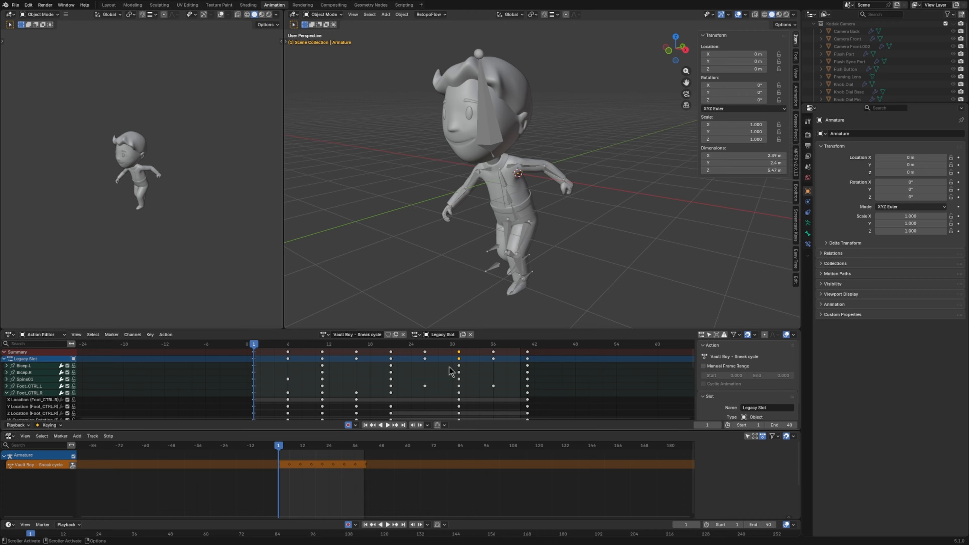
{"action": "key", "text": "space"}
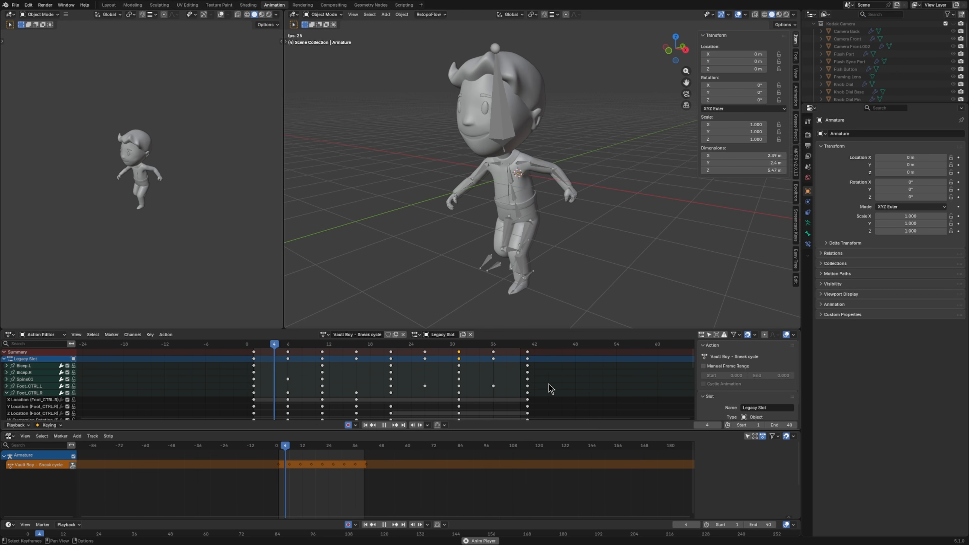
{"action": "key", "text": "space"}
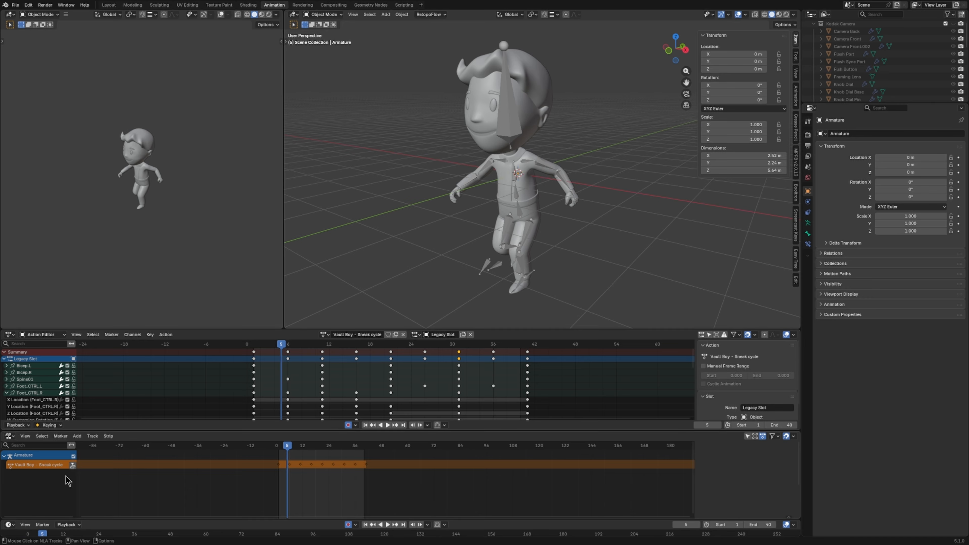
Step: Choose Nonlinear Animation as the lower area's editor type and return the playhead to frame 1
{"action": "left_click", "coordinate": [8, 436]}
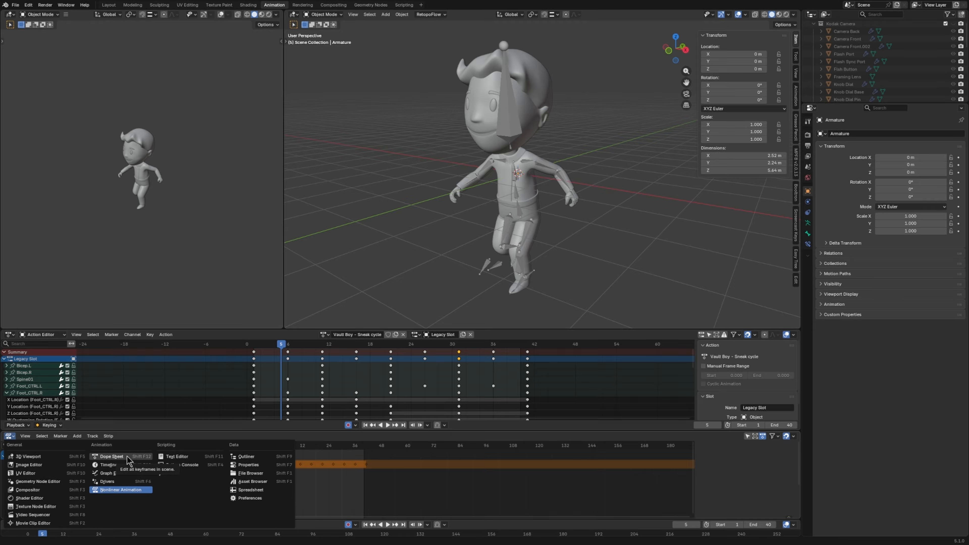
{"action": "left_click", "coordinate": [118, 493]}
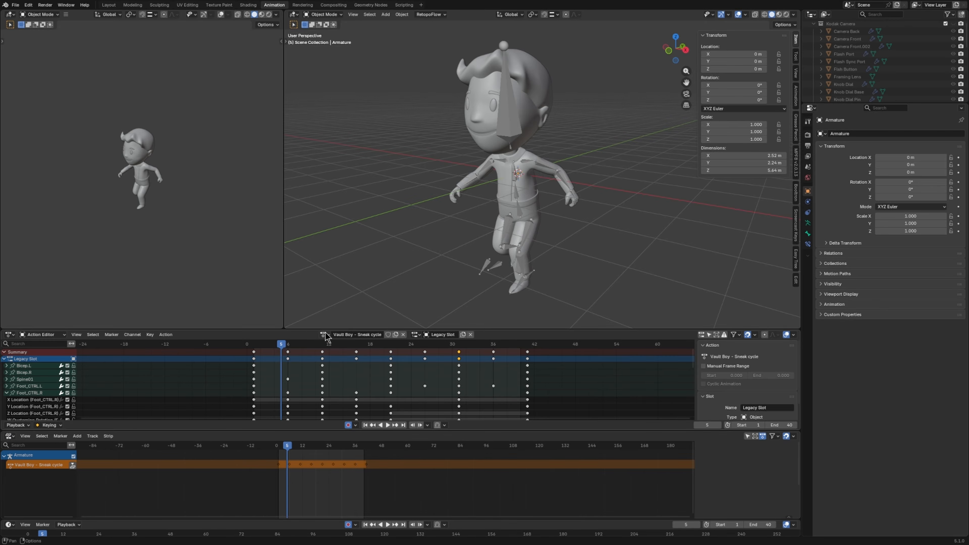
{"action": "left_click", "coordinate": [282, 448]}
{"action": "left_click_drag", "start_coordinate": [283, 447], "coordinate": [279, 448]}
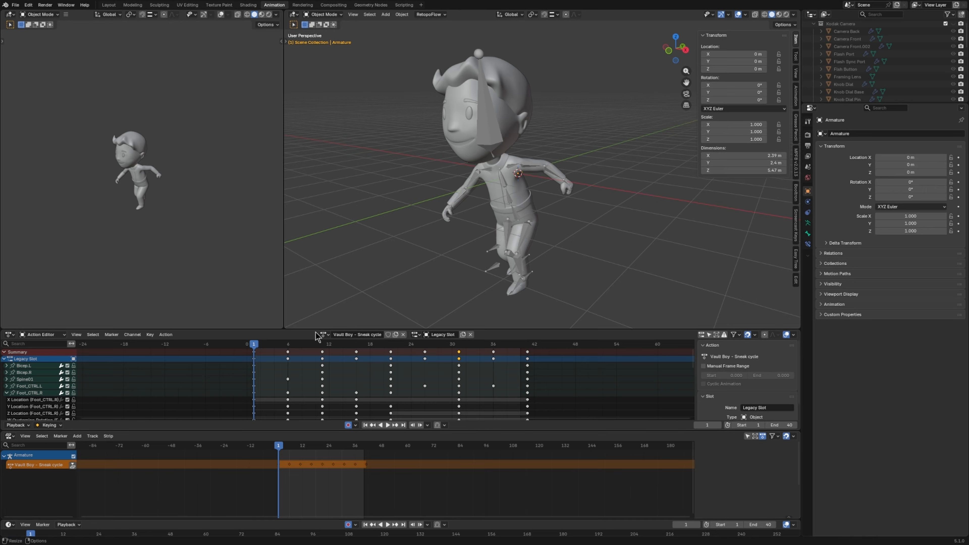
Step: Assign the Vault Boy - Walkcycle action to the armature and push it down into a strip in the Nonlinear Animation editor
{"action": "left_click", "coordinate": [325, 334]}
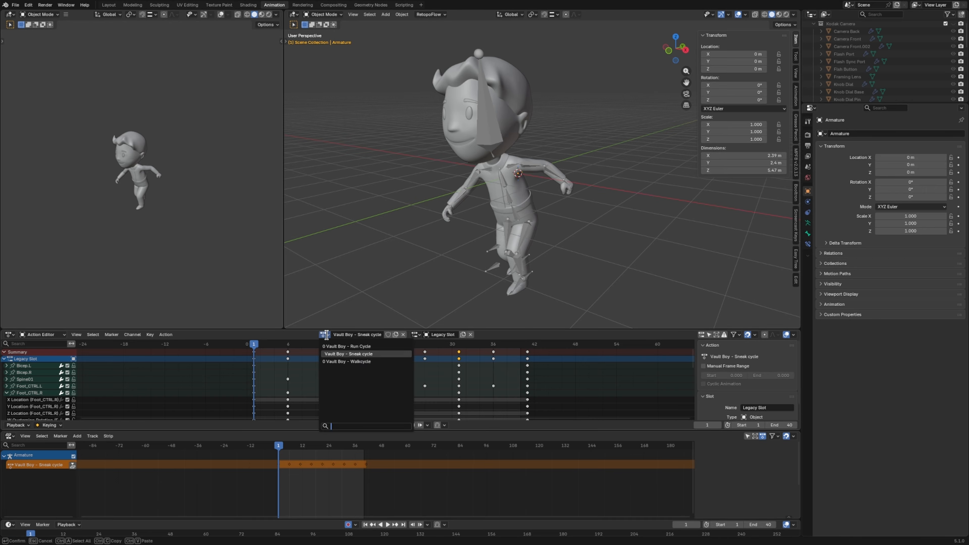
{"action": "left_click", "coordinate": [325, 334]}
{"action": "left_click", "coordinate": [324, 334]}
{"action": "left_click", "coordinate": [368, 361]}
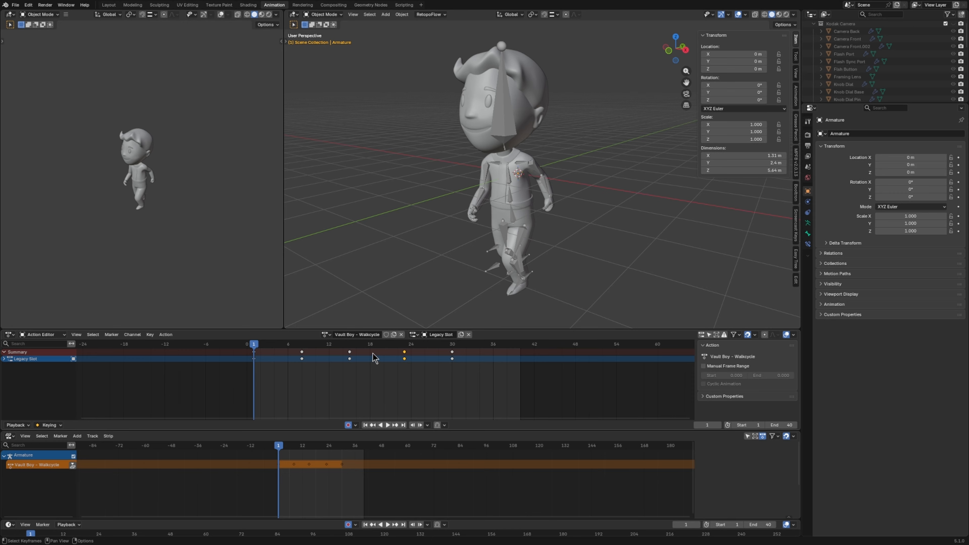
{"action": "left_click", "coordinate": [73, 465]}
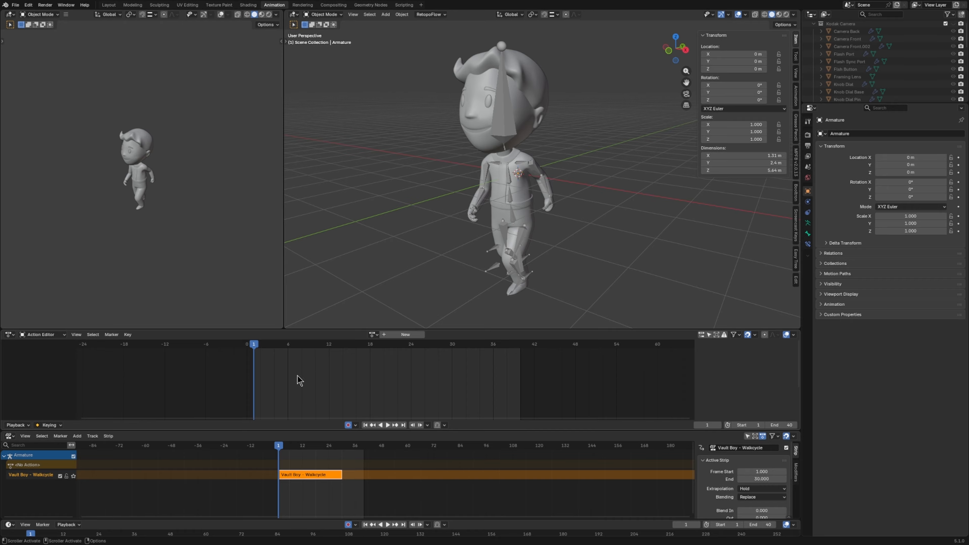
Step: Play the Vault Boy - Walkcycle strip repeatedly from frame 1 to check its motion within the playback range
{"action": "left_click", "coordinate": [373, 334]}
{"action": "middle_click_drag", "start_coordinate": [476, 475], "coordinate": [438, 489]}
{"action": "key", "text": "space"}
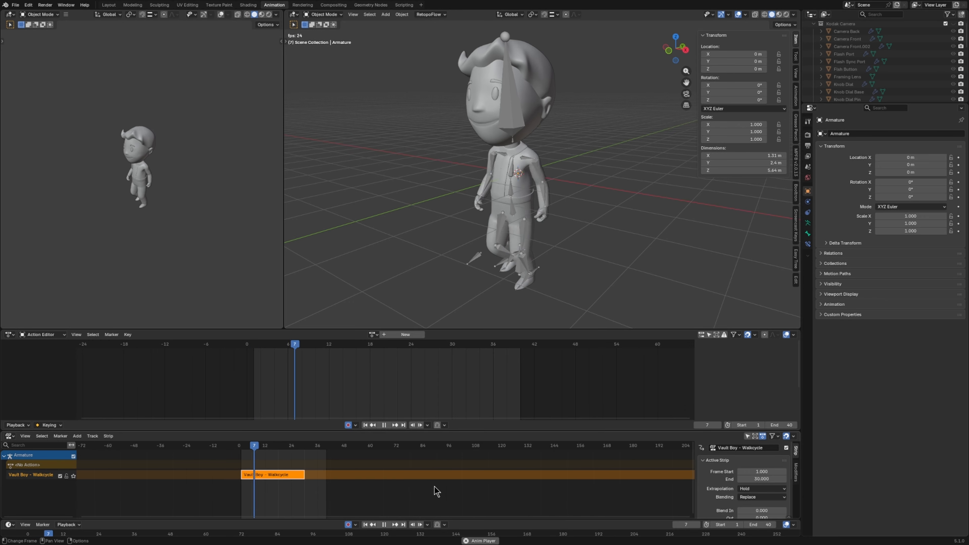
{"action": "left_click", "coordinate": [240, 445]}
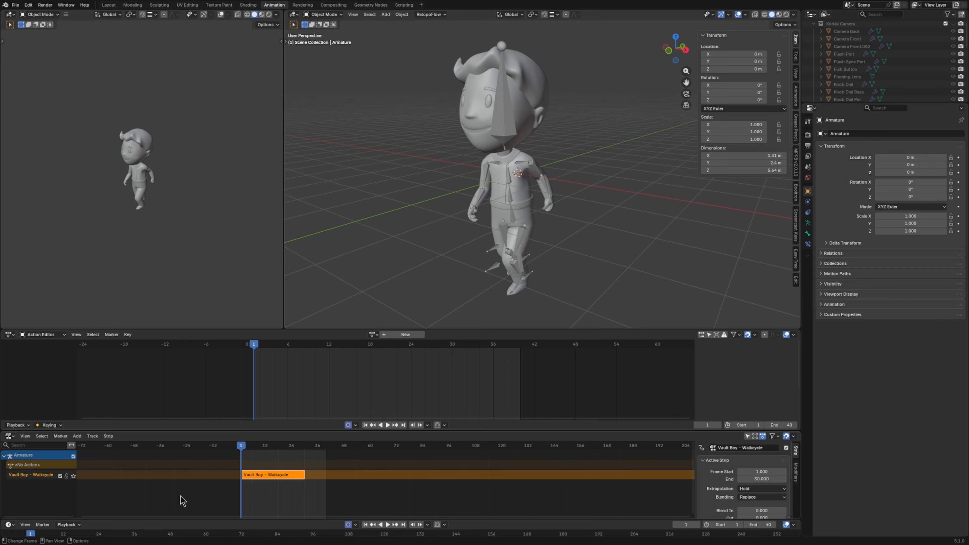
{"action": "middle_click_drag", "start_coordinate": [273, 466], "coordinate": [261, 484], "text": "ctrl"}
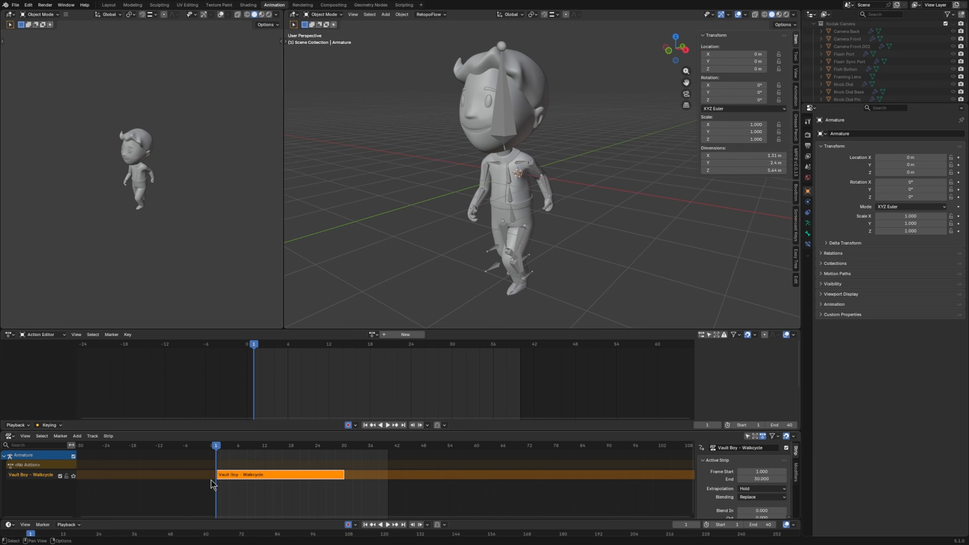
{"action": "key", "text": "space"}
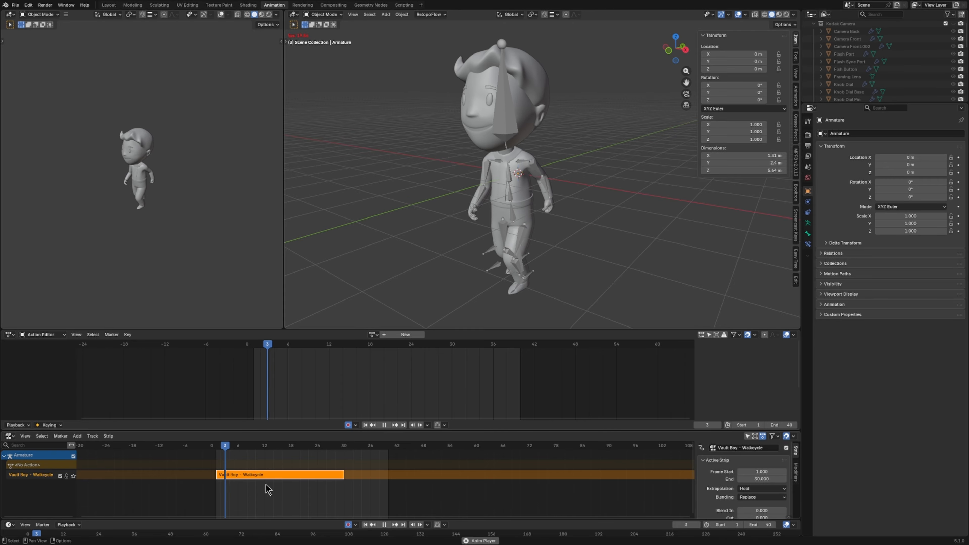
{"action": "key", "text": "space"}
{"action": "scroll", "coordinate": [276, 478], "scroll_direction": "down", "scroll_amount": 5}
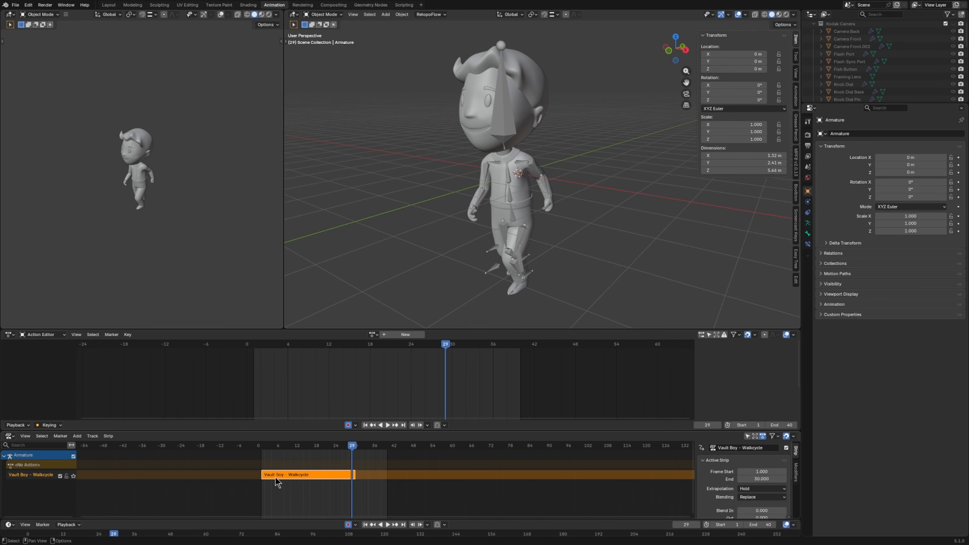
{"action": "left_click_drag", "start_coordinate": [276, 446], "coordinate": [272, 455]}
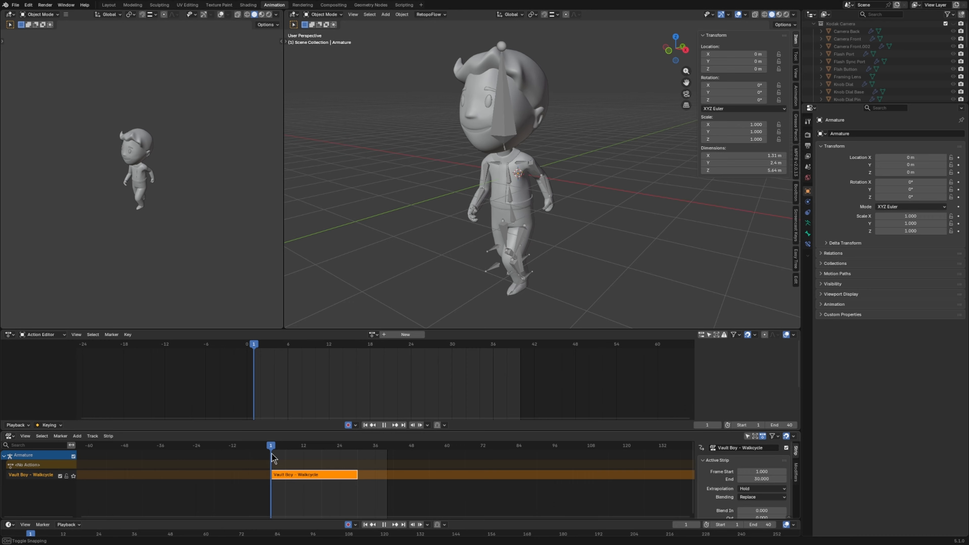
{"action": "key", "text": "space"}
{"action": "key", "text": "space"}
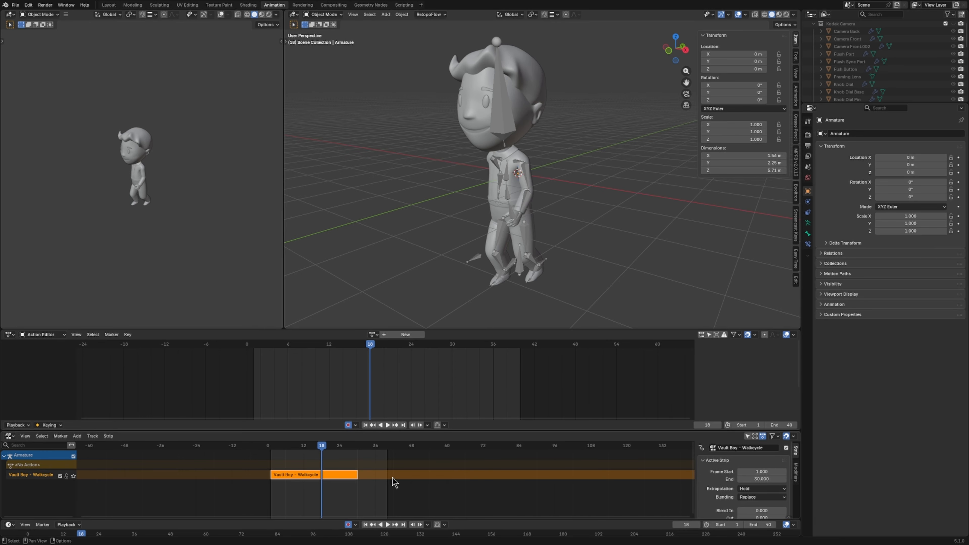
Step: Duplicate the Vault Boy - Walkcycle strip and place the copy on the track below, starting at frame 30
{"action": "key", "text": "space"}
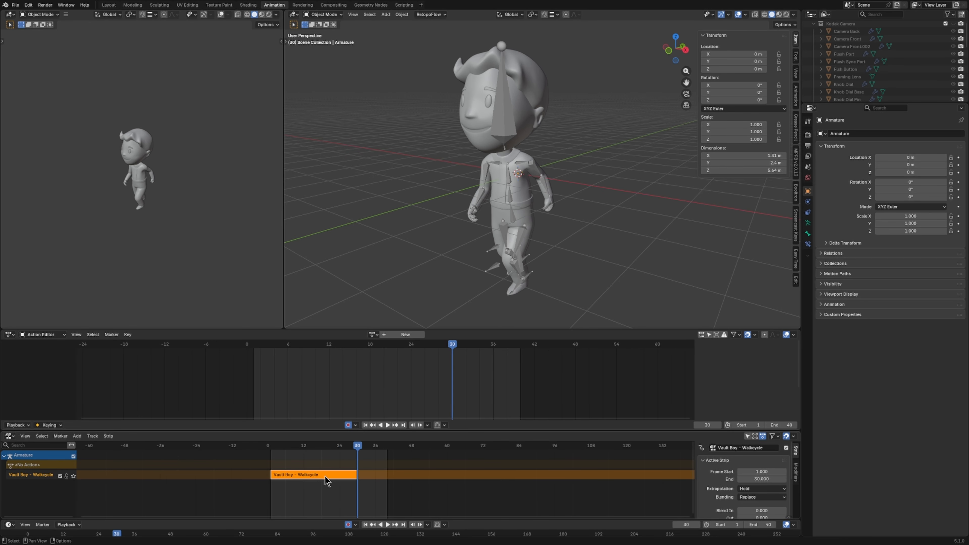
{"action": "key", "text": "shift+d"}
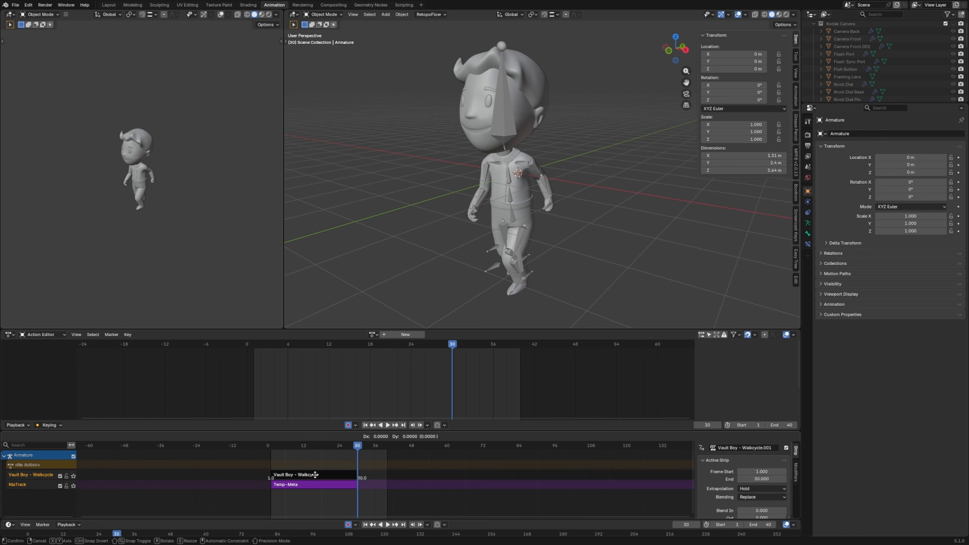
{"action": "left_click", "coordinate": [396, 490]}
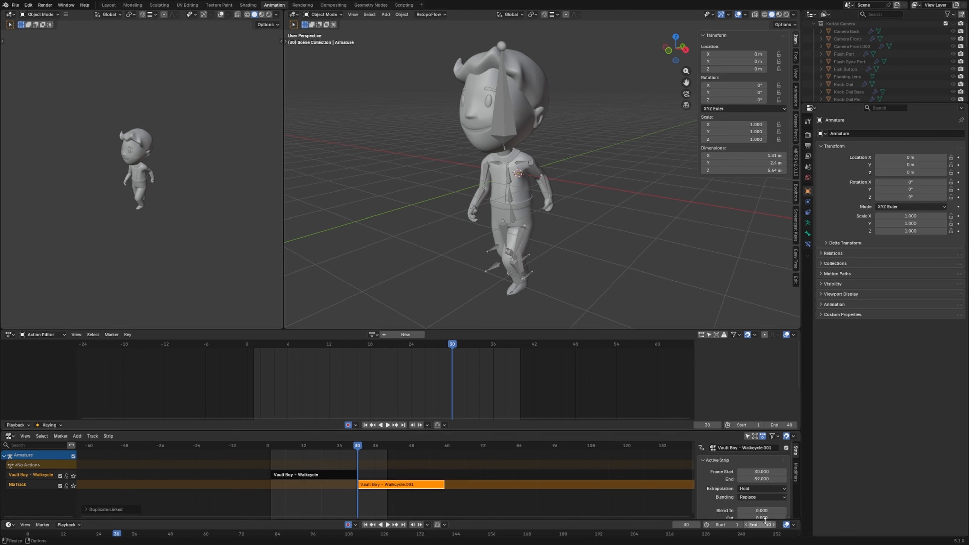
Step: Set the playback end frame to 115 and move the duplicated walk cycle strip up onto the first strip's track, starting at frame 30
{"action": "left_click_drag", "start_coordinate": [770, 519], "coordinate": [797, 523]}
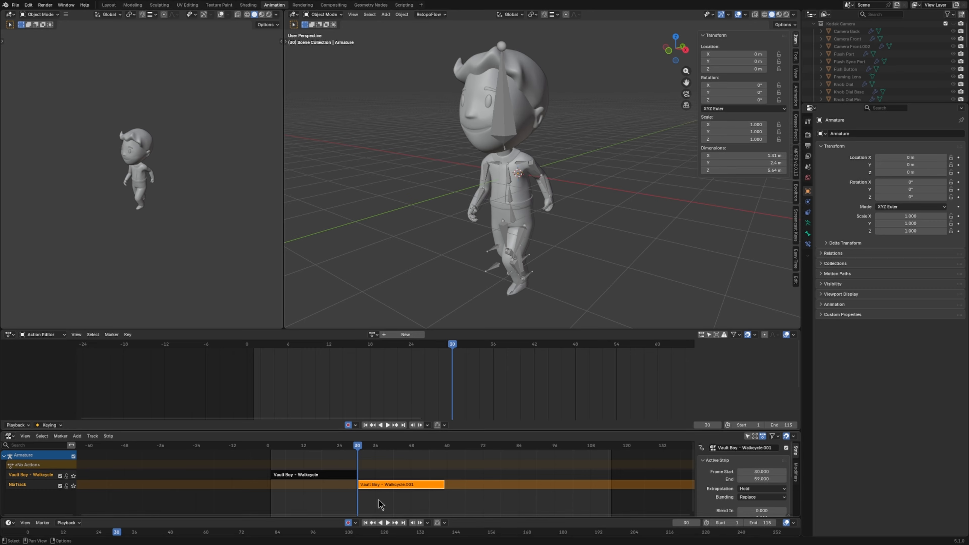
{"action": "key", "text": "g"}
{"action": "key", "text": "Escape"}
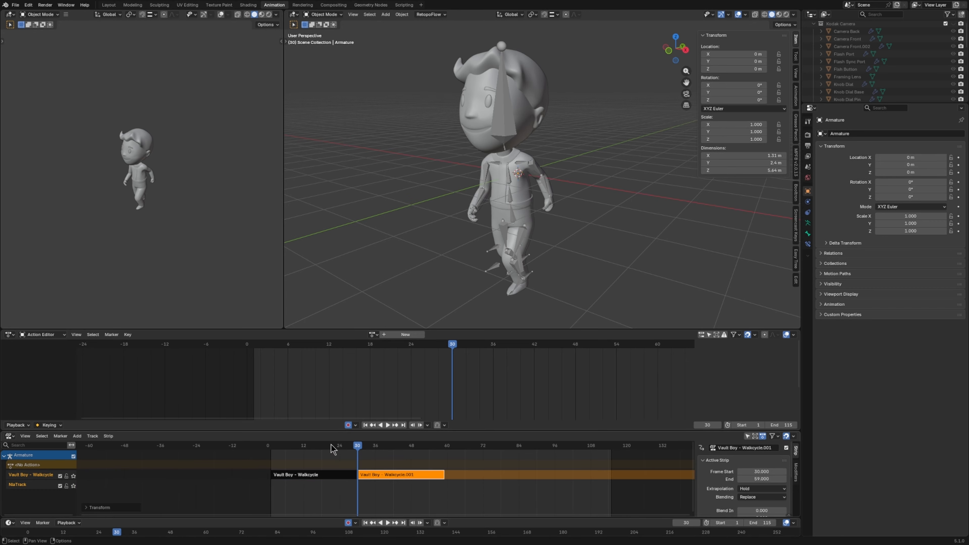
Step: Play and scrub through the two consecutive walk cycle strips to check the continuous motion
{"action": "key", "text": "space"}
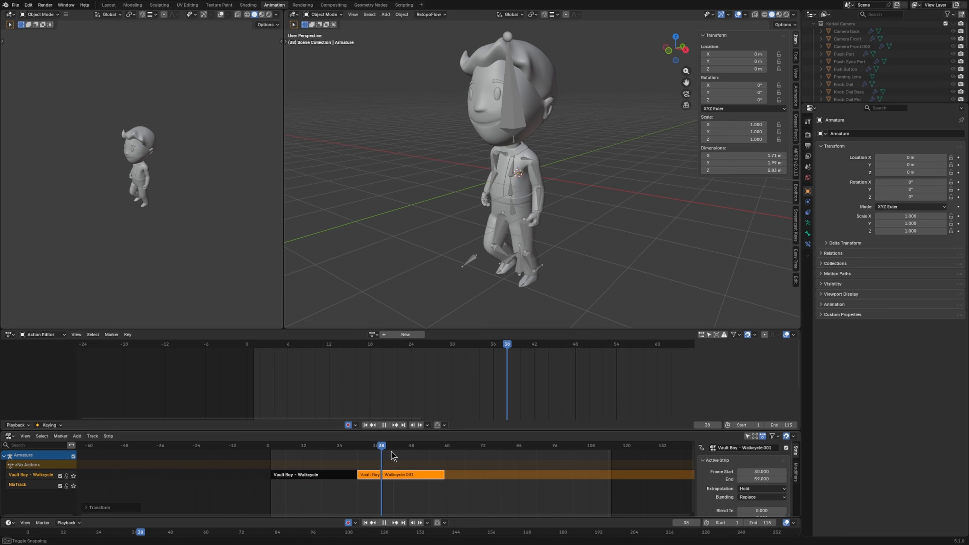
{"action": "left_click_drag", "start_coordinate": [419, 455], "coordinate": [277, 460]}
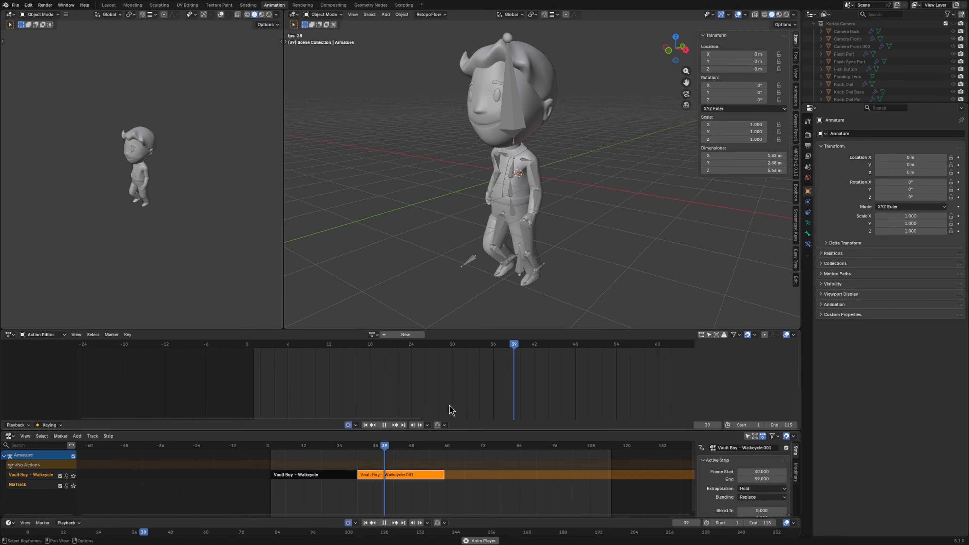
{"action": "key", "text": "space"}
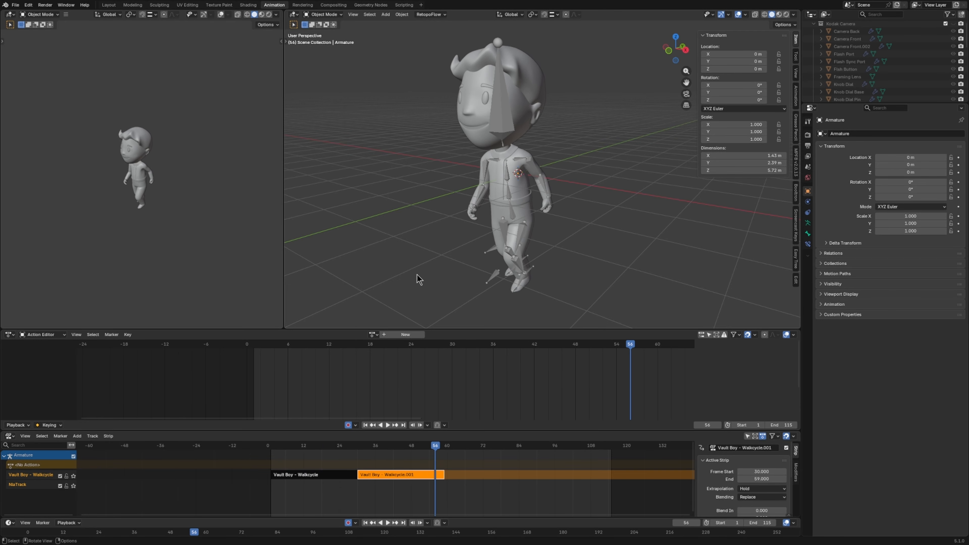
Step: Move the playhead to frame 5 and delete the duplicated Vault Boy - Walkcycle.001 strip
{"action": "left_click", "coordinate": [283, 450]}
{"action": "left_click", "coordinate": [311, 476]}
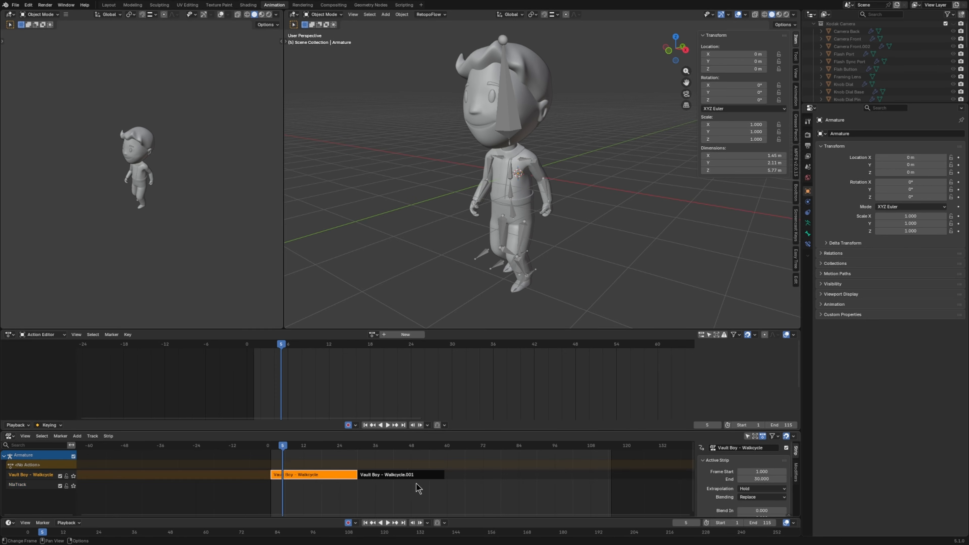
{"action": "left_click", "coordinate": [419, 475]}
{"action": "key", "text": "x"}
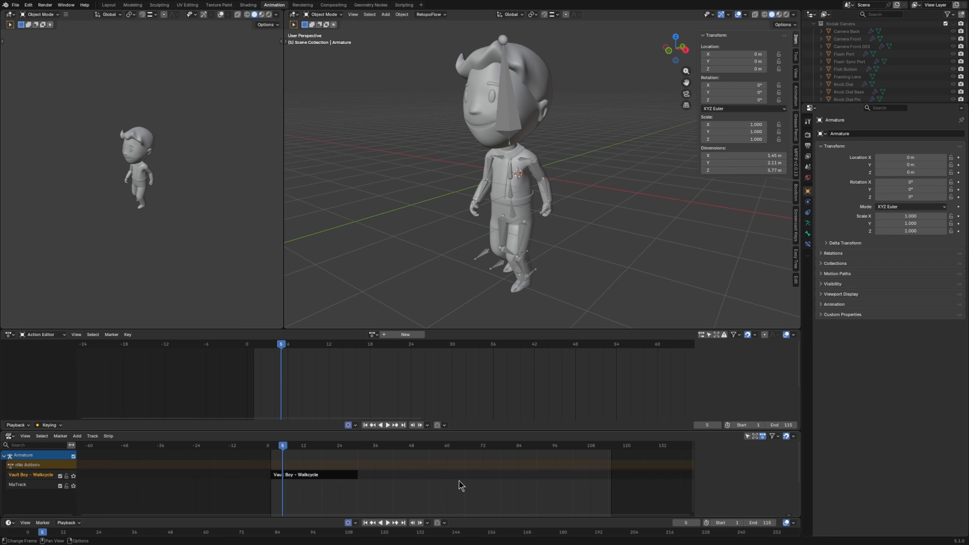
Step: Select the remaining Vault Boy - Walkcycle strip and enlarge the Nonlinear Animation editor, keeping the strip properties shown
{"action": "left_click", "coordinate": [314, 477]}
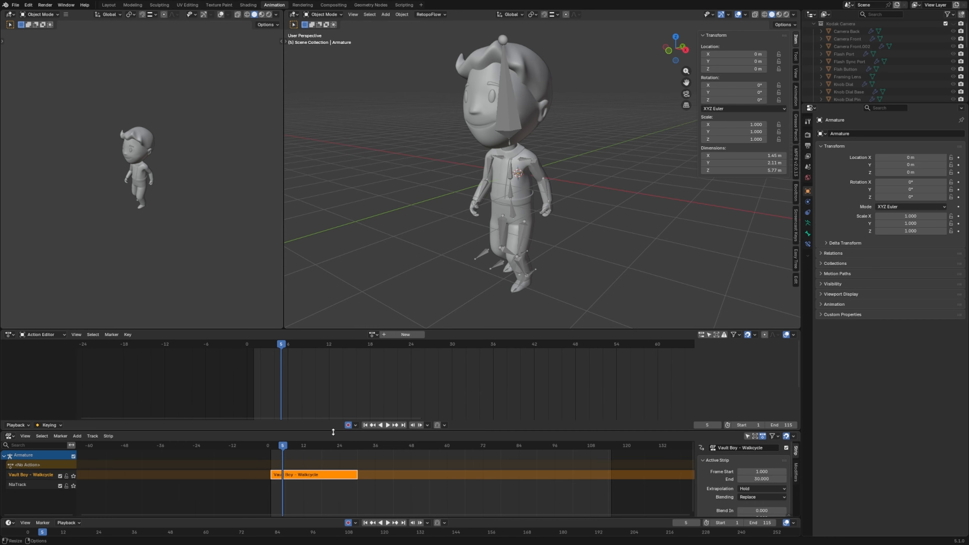
{"action": "left_click_drag", "start_coordinate": [328, 430], "coordinate": [327, 379]}
{"action": "key", "text": "n"}
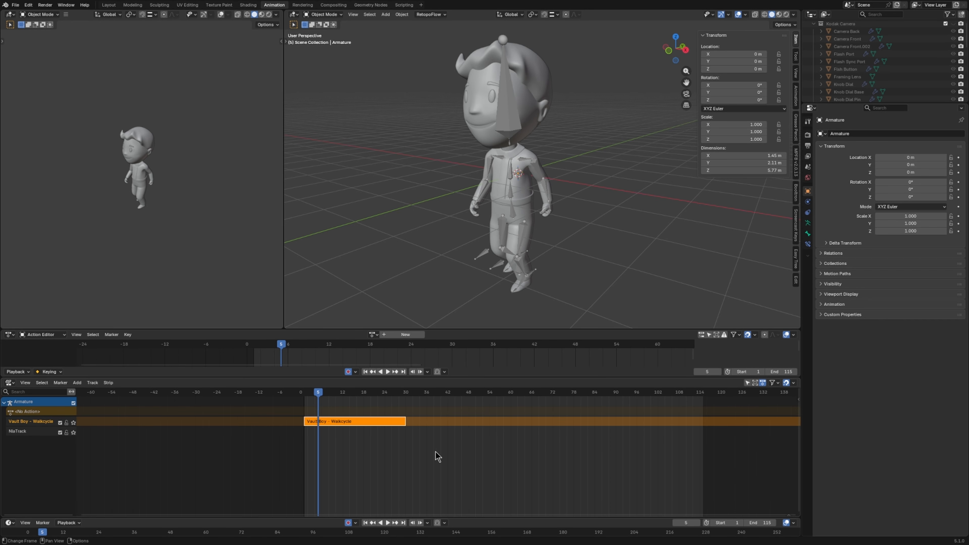
{"action": "key", "text": "Home"}
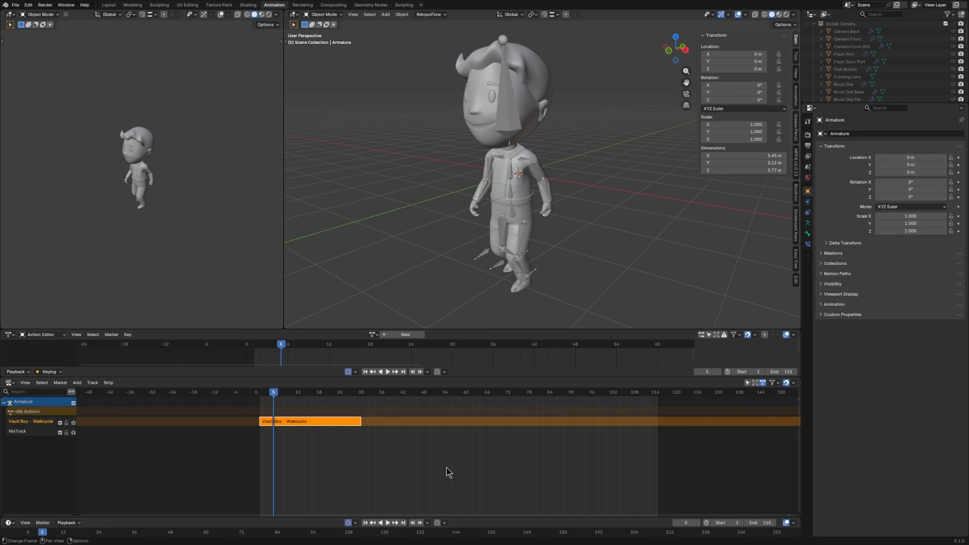
{"action": "scroll", "coordinate": [439, 463], "scroll_direction": "up", "scroll_amount": 1}
{"action": "middle_click_drag", "start_coordinate": [483, 448], "coordinate": [450, 467]}
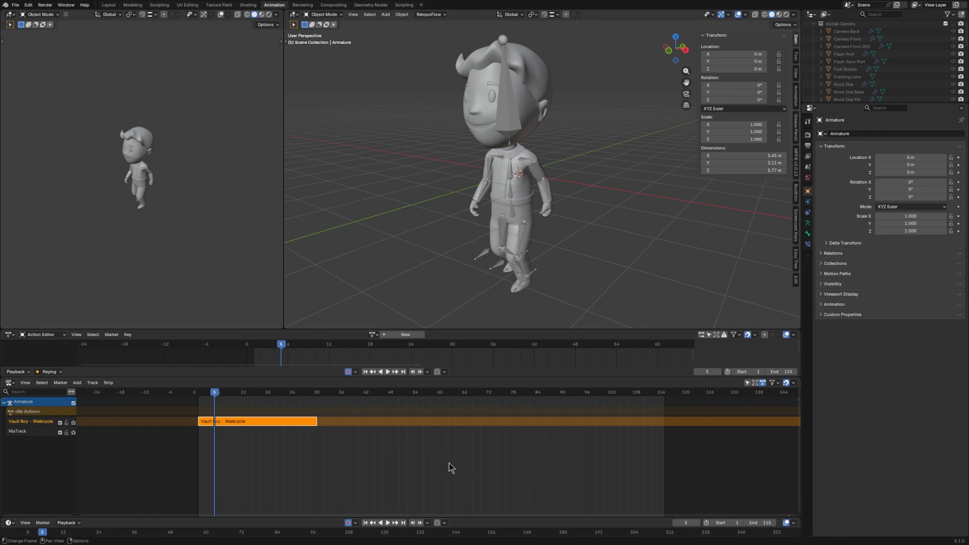
{"action": "key", "text": "n"}
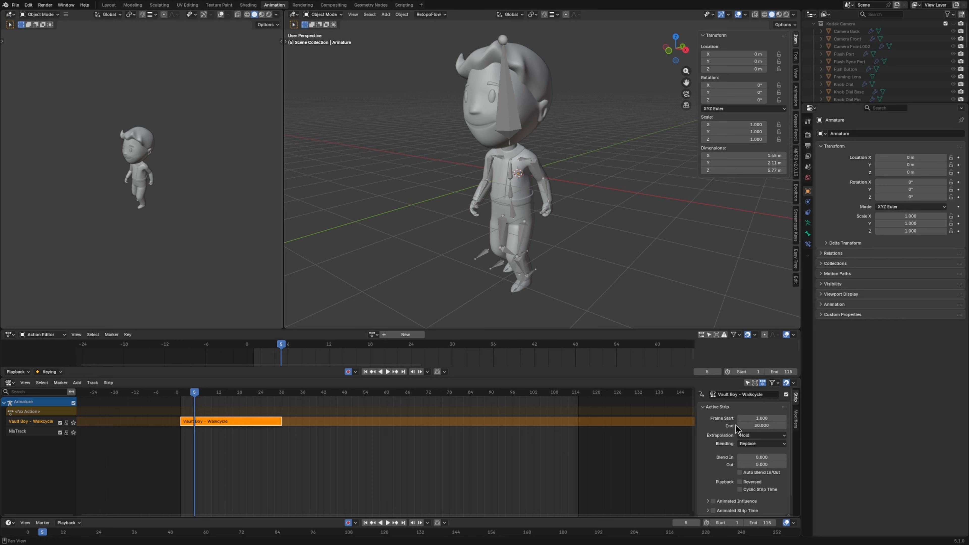
Step: Try stretching the walk cycle strip to an end frame of 55.2, play it, and undo the stretch
{"action": "scroll", "coordinate": [720, 434], "scroll_direction": "down", "scroll_amount": 2}
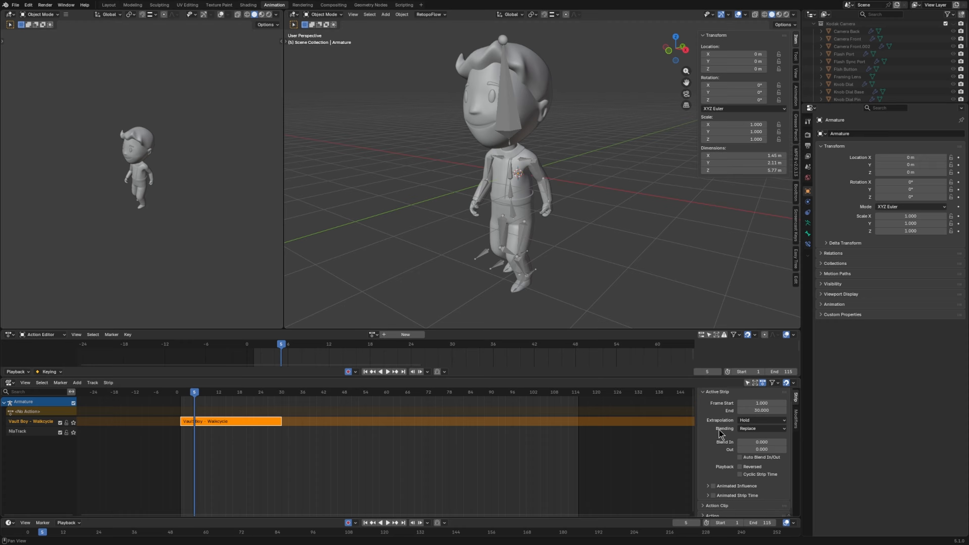
{"action": "left_click", "coordinate": [764, 406]}
{"action": "key", "text": "Return"}
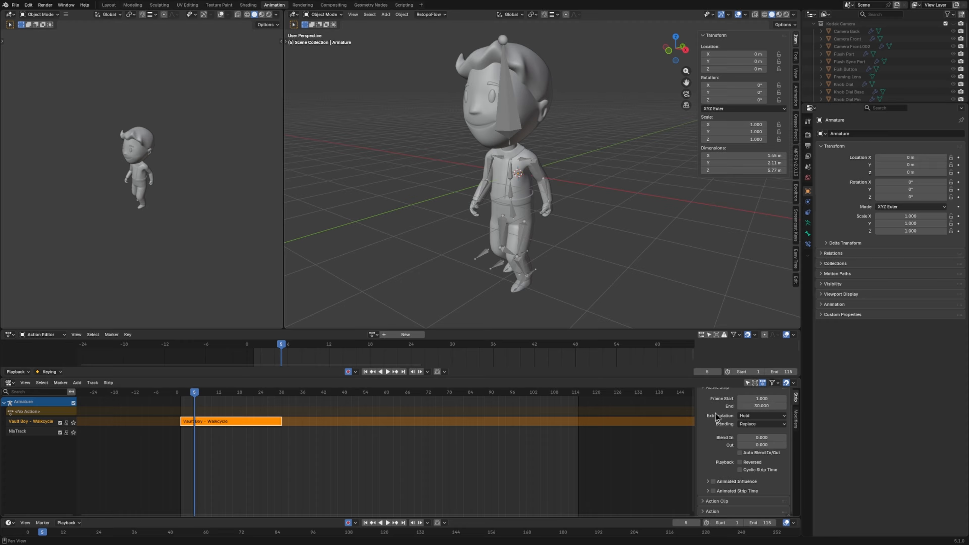
{"action": "scroll", "coordinate": [721, 420], "scroll_direction": "up", "scroll_amount": 2}
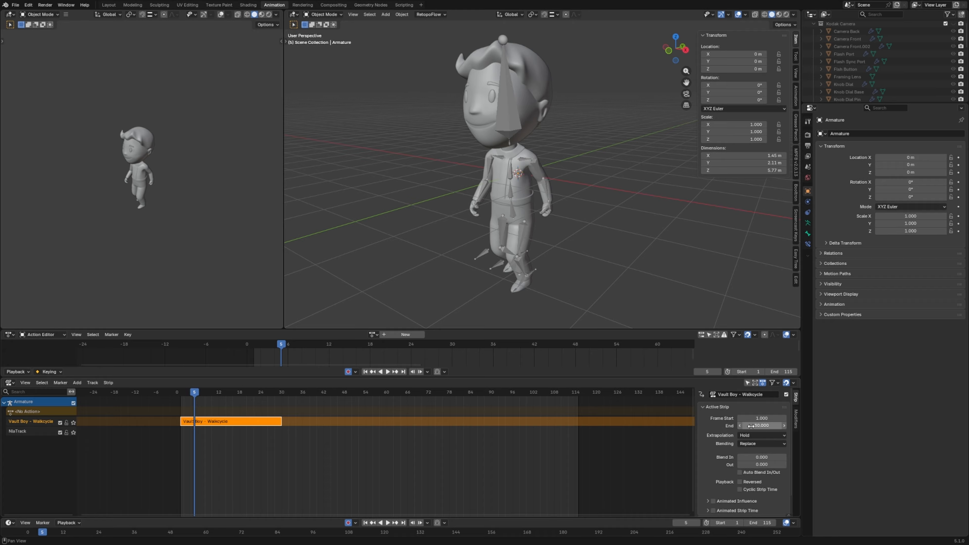
{"action": "left_click_drag", "start_coordinate": [751, 426], "coordinate": [759, 426]}
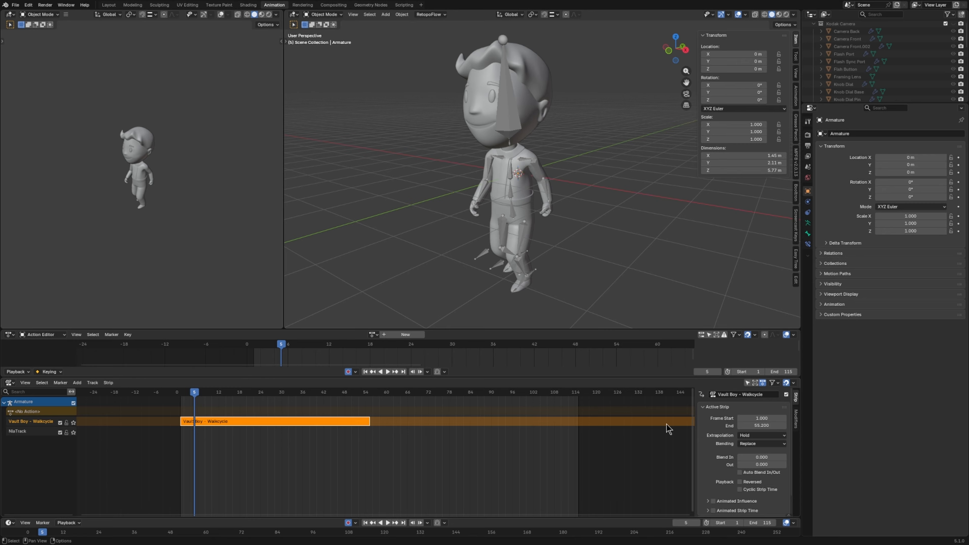
{"action": "key", "text": "space"}
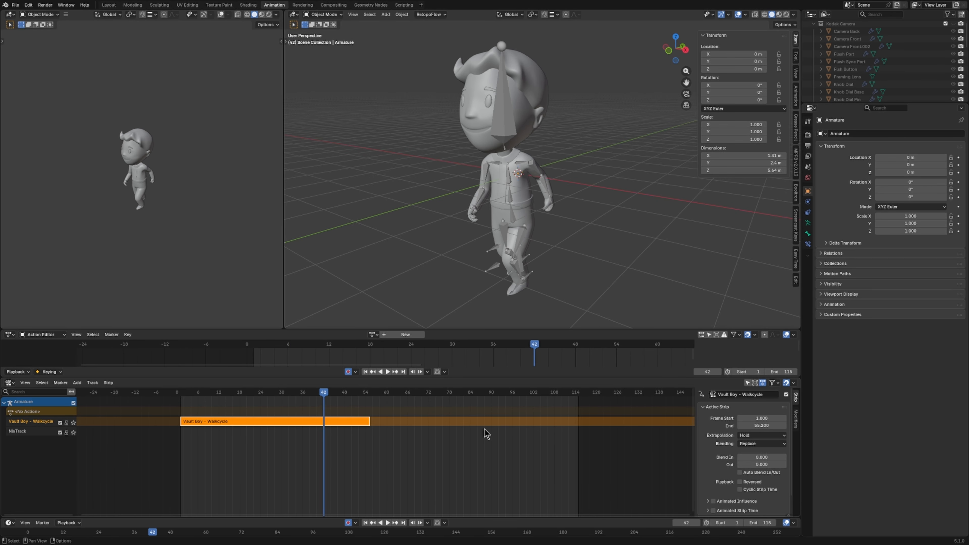
{"action": "key", "text": "Escape"}
{"action": "key", "text": "ctrl+z"}
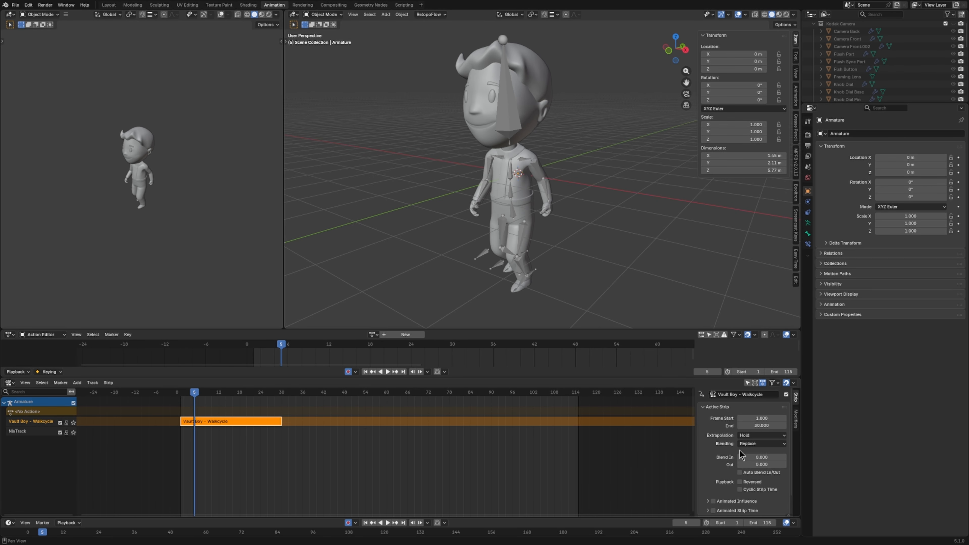
Step: Try the Animated Strip Time option on the walk cycle strip, revert it, and inspect the Animated Influence settings
{"action": "scroll", "coordinate": [736, 451], "scroll_direction": "down", "scroll_amount": 2}
{"action": "scroll", "coordinate": [730, 446], "scroll_direction": "up", "scroll_amount": 1}
{"action": "scroll", "coordinate": [721, 431], "scroll_direction": "down", "scroll_amount": 1}
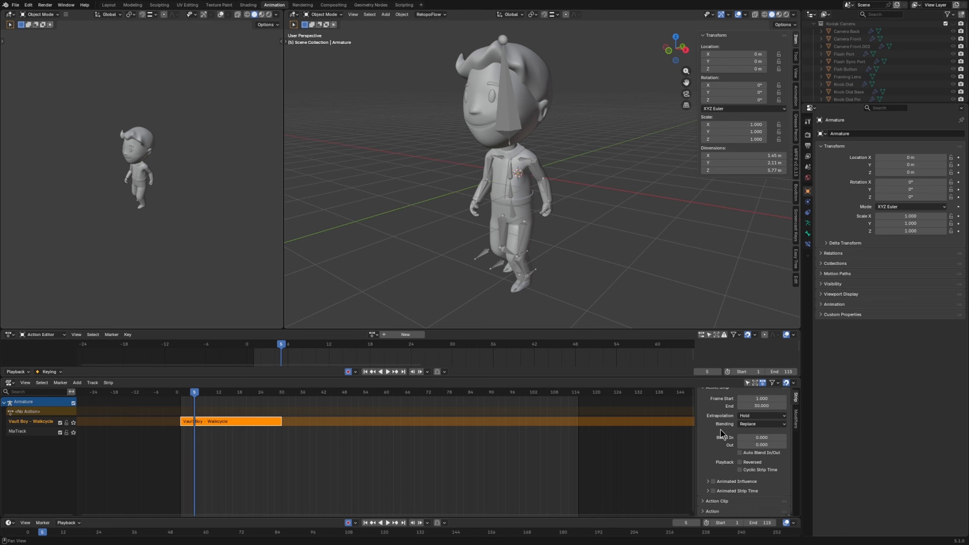
{"action": "scroll", "coordinate": [742, 419], "scroll_direction": "up", "scroll_amount": 1}
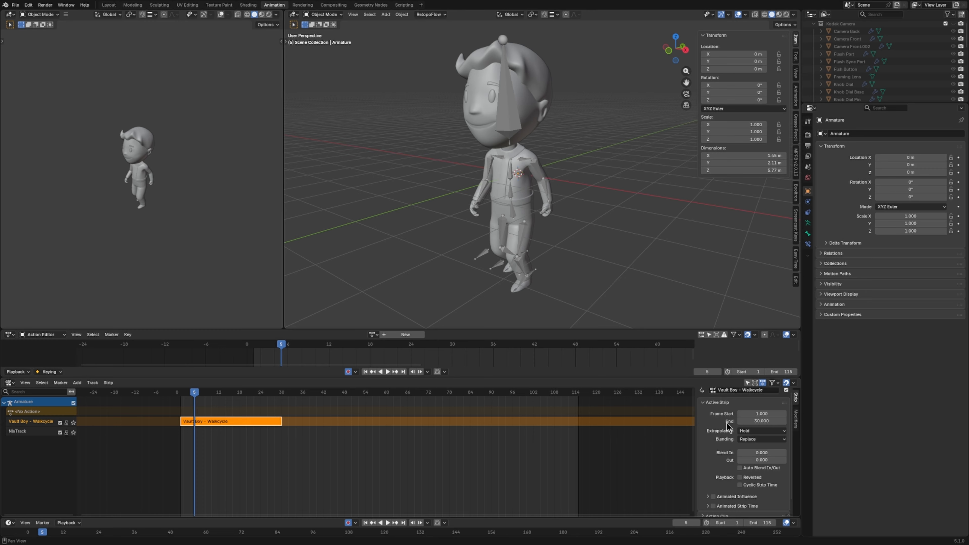
{"action": "scroll", "coordinate": [733, 413], "scroll_direction": "down", "scroll_amount": 1}
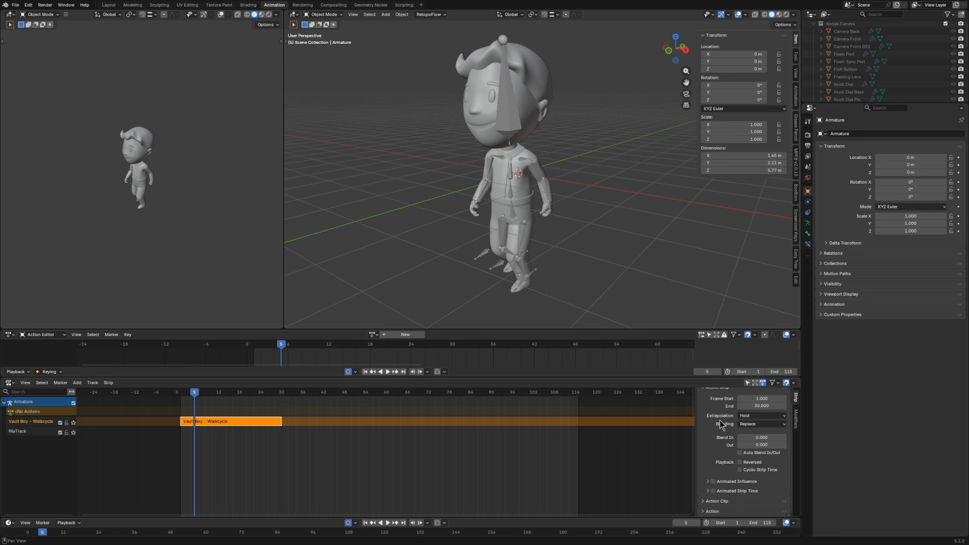
{"action": "left_click", "coordinate": [714, 492]}
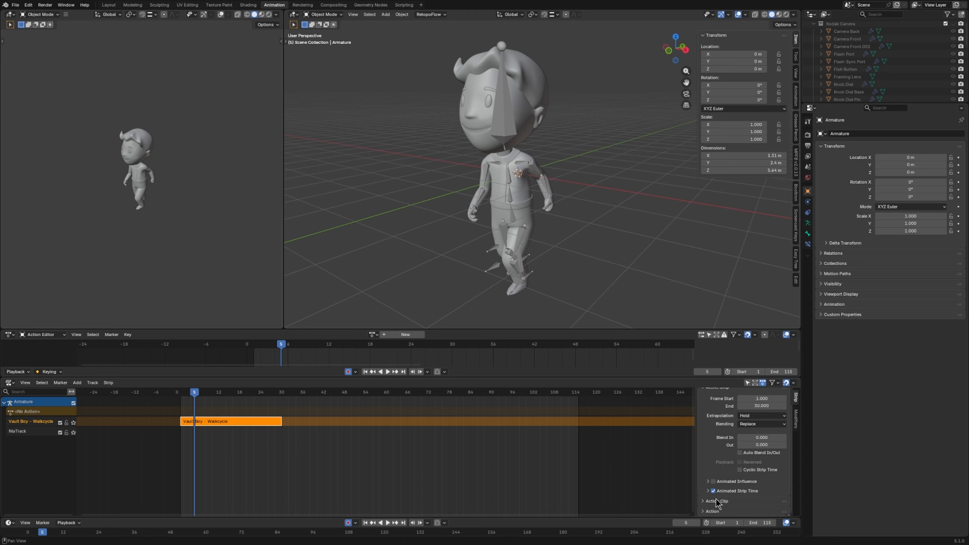
{"action": "left_click", "coordinate": [709, 481]}
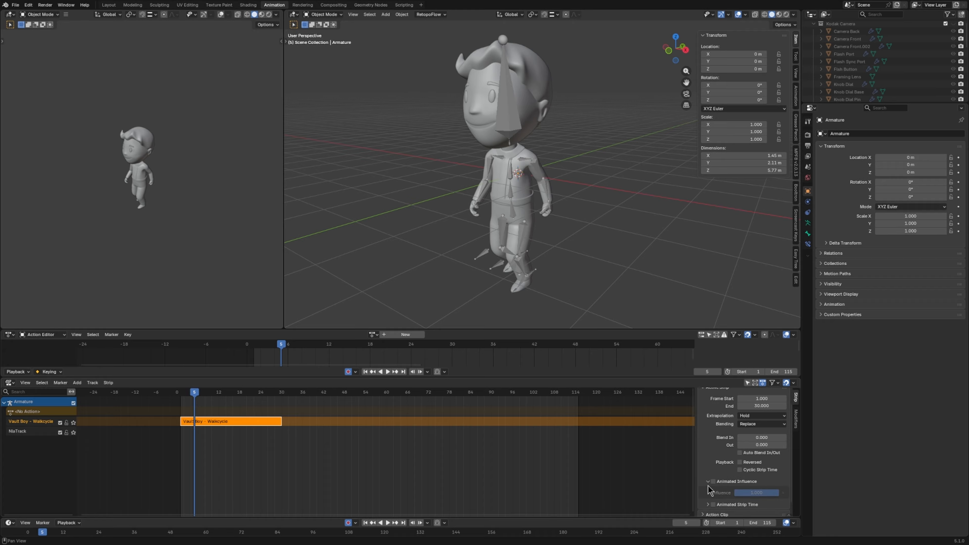
{"action": "left_click", "coordinate": [708, 482]}
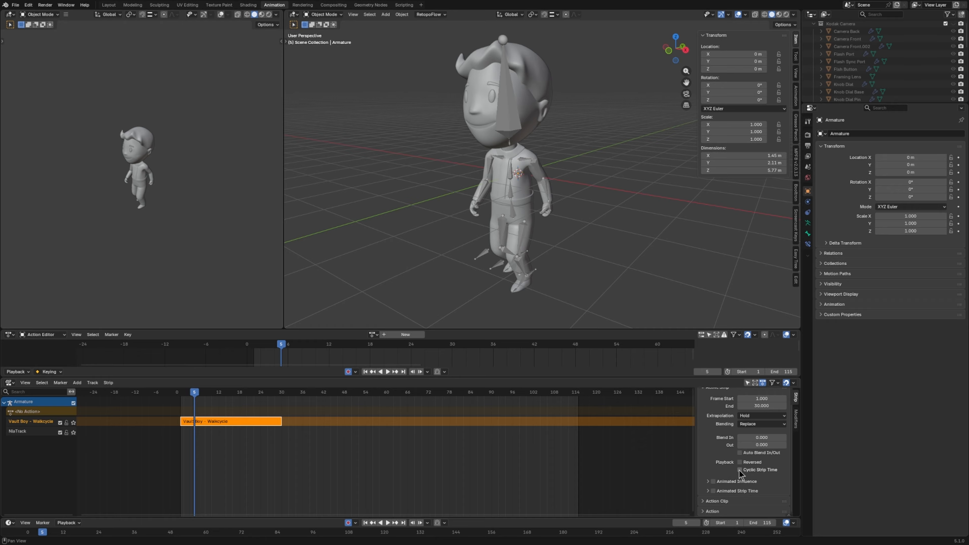
Step: Expand the walk cycle strip's Action Clip settings to show its Repeat value
{"action": "left_click", "coordinate": [717, 502]}
{"action": "scroll", "coordinate": [724, 496], "scroll_direction": "down", "scroll_amount": 3}
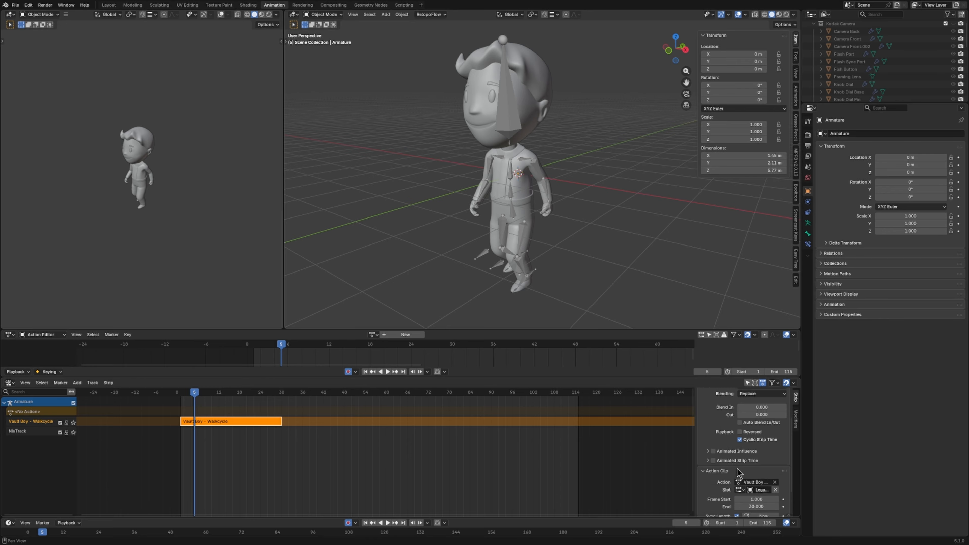
{"action": "scroll", "coordinate": [725, 443], "scroll_direction": "down", "scroll_amount": 2}
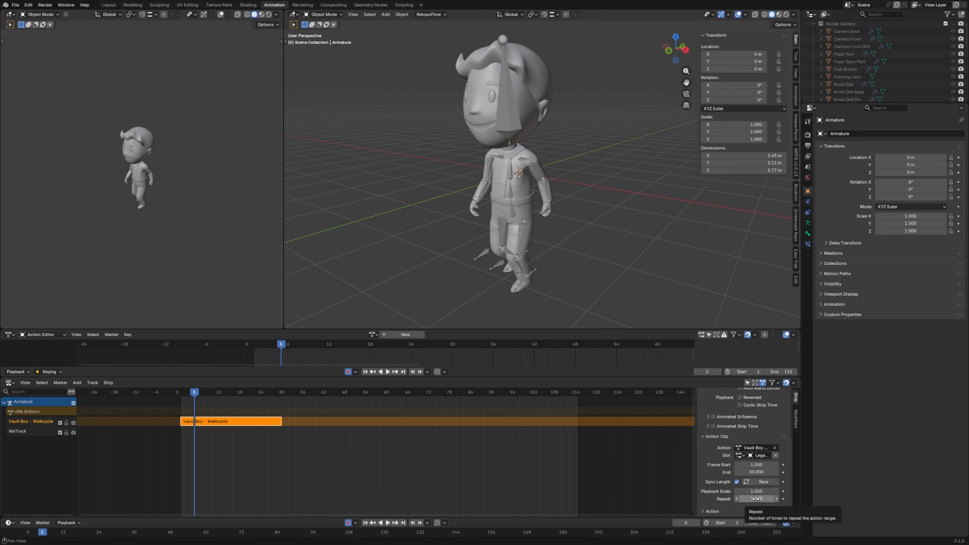
Step: Try repeating the walk cycle strip 5 times, view its full length, and undo the repeat
{"action": "left_click_drag", "start_coordinate": [755, 498], "coordinate": [778, 499]}
{"action": "scroll", "coordinate": [573, 441], "scroll_direction": "down", "scroll_amount": 3}
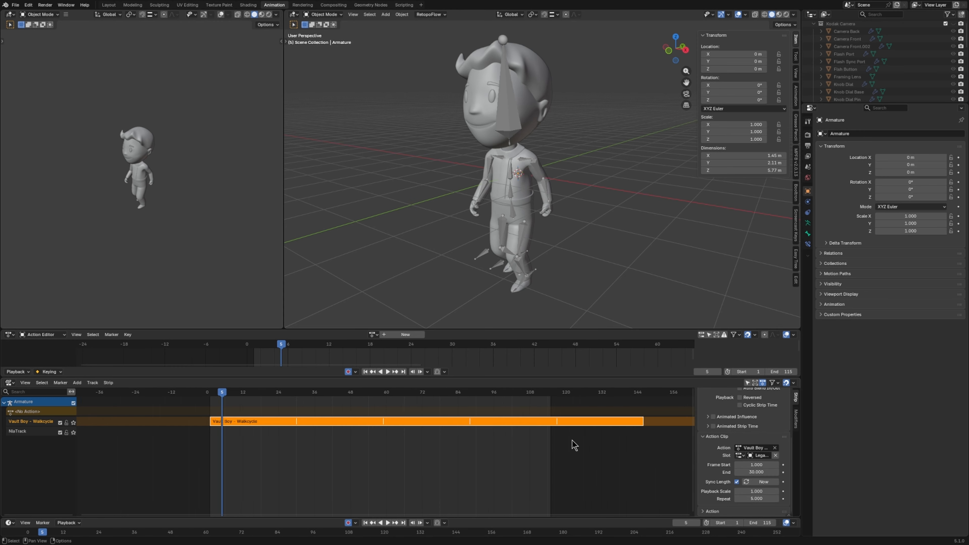
{"action": "middle_click_drag", "start_coordinate": [571, 436], "coordinate": [516, 480]}
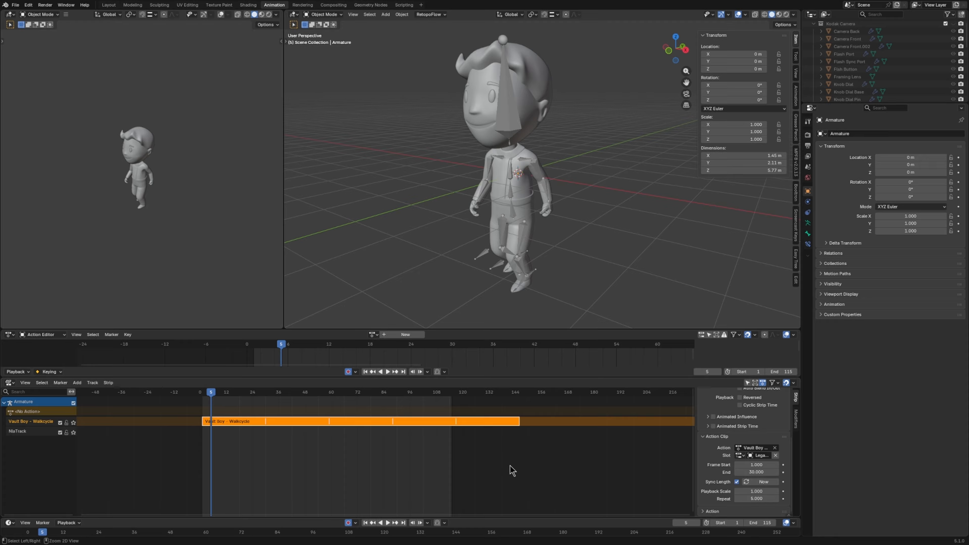
{"action": "key", "text": "ctrl+z"}
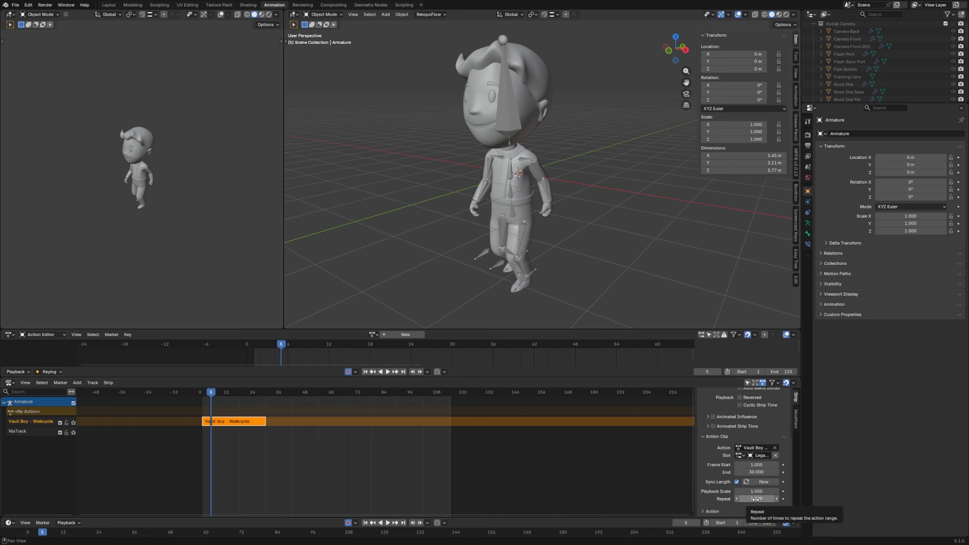
Step: Set the walk cycle strip's Repeat to 3.940 so that it fills the playback range
{"action": "mouse_move", "coordinate": [755, 499]}
{"action": "left_mouse_down"}
{"action": "mouse_move", "coordinate": [865, 499]}
{"action": "mouse_move", "coordinate": [756, 499]}
{"action": "left_mouse_up"}
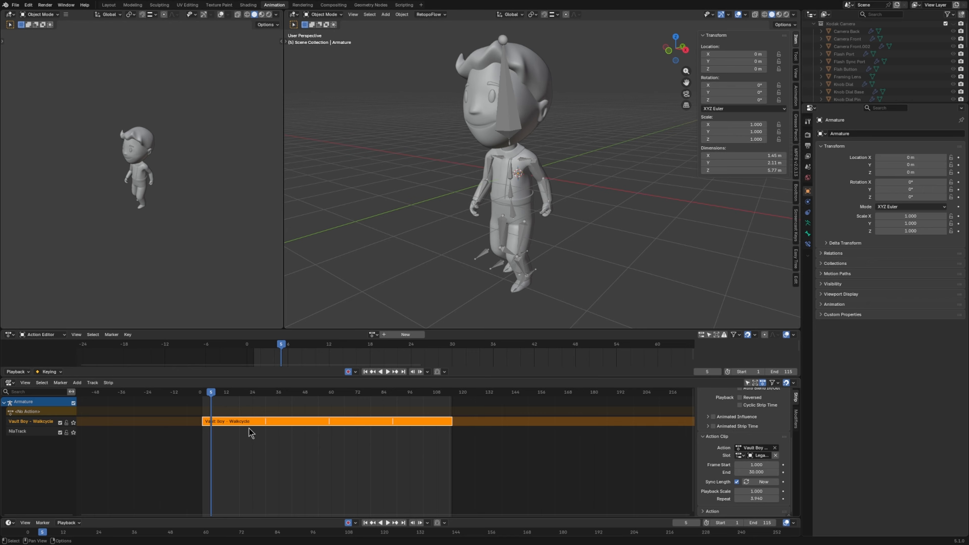
{"action": "scroll", "coordinate": [249, 428], "scroll_direction": "up", "scroll_amount": 3}
{"action": "middle_click_drag", "start_coordinate": [225, 427], "coordinate": [294, 445]}
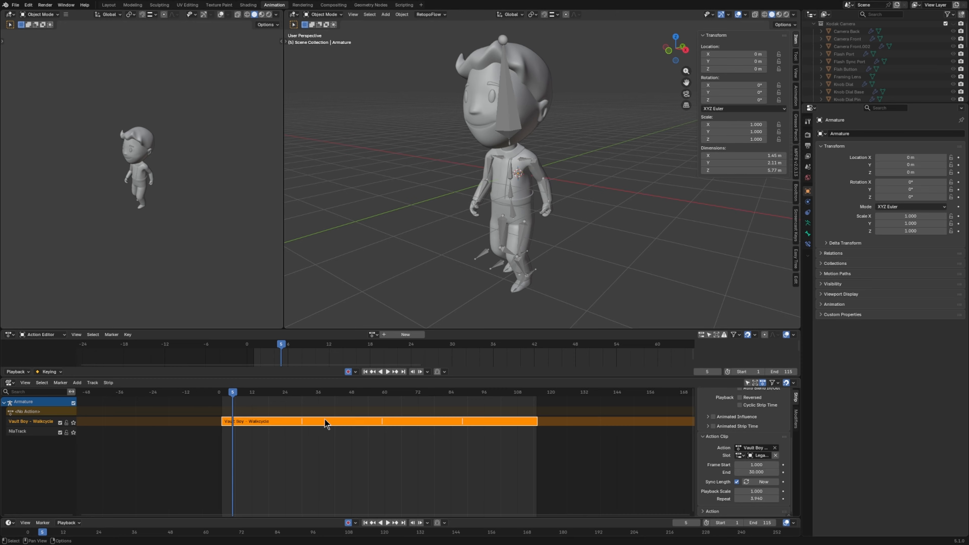
Step: Play the repeated walk cycle strip and scrub to frame 88 to check the transitions between repetitions
{"action": "key", "text": "space"}
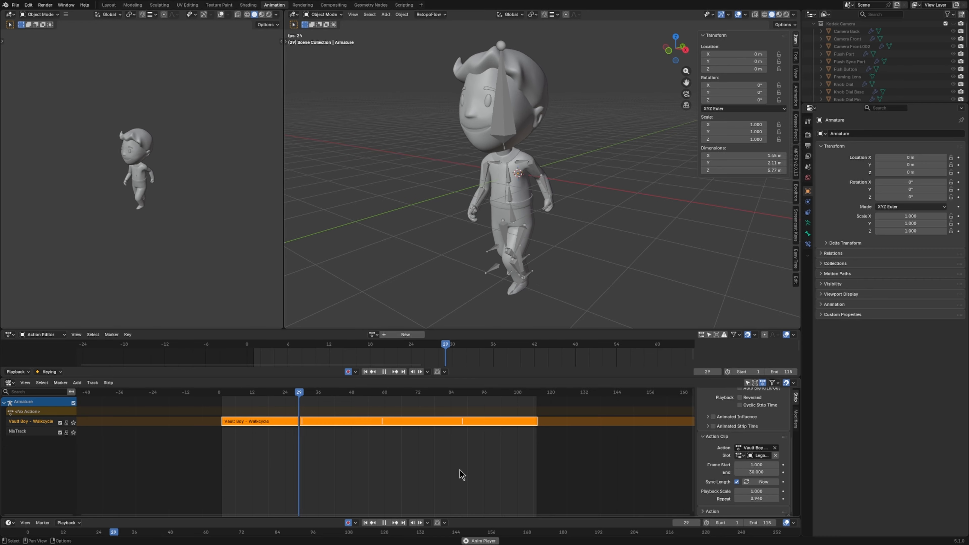
{"action": "key", "text": "space"}
{"action": "key", "text": "space"}
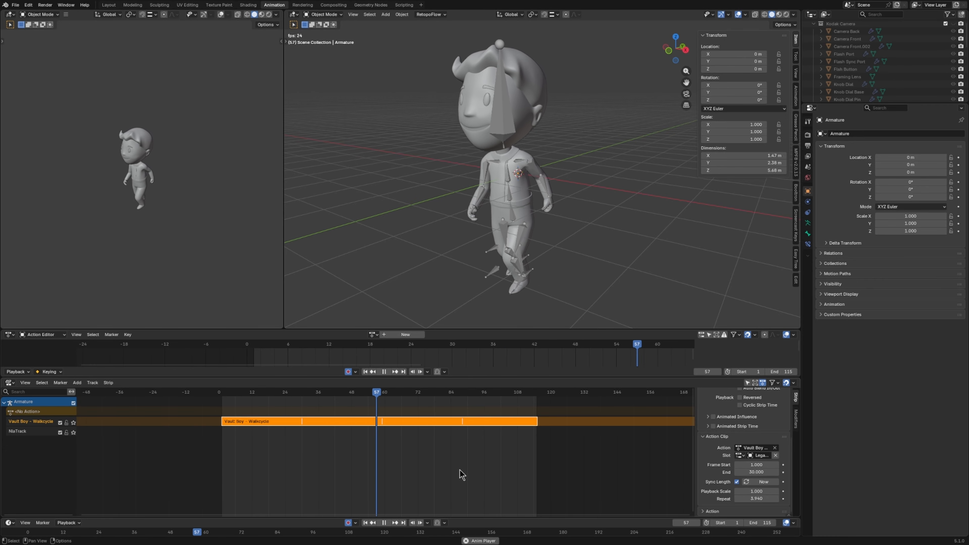
{"action": "key", "text": "space"}
{"action": "left_click_drag", "start_coordinate": [391, 395], "coordinate": [462, 423]}
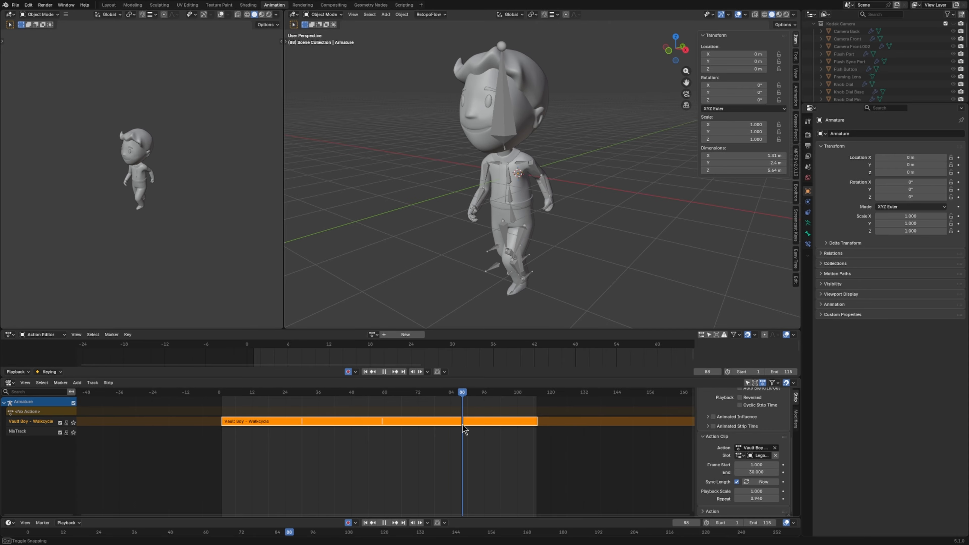
{"action": "middle_click_drag", "start_coordinate": [515, 443], "coordinate": [459, 487]}
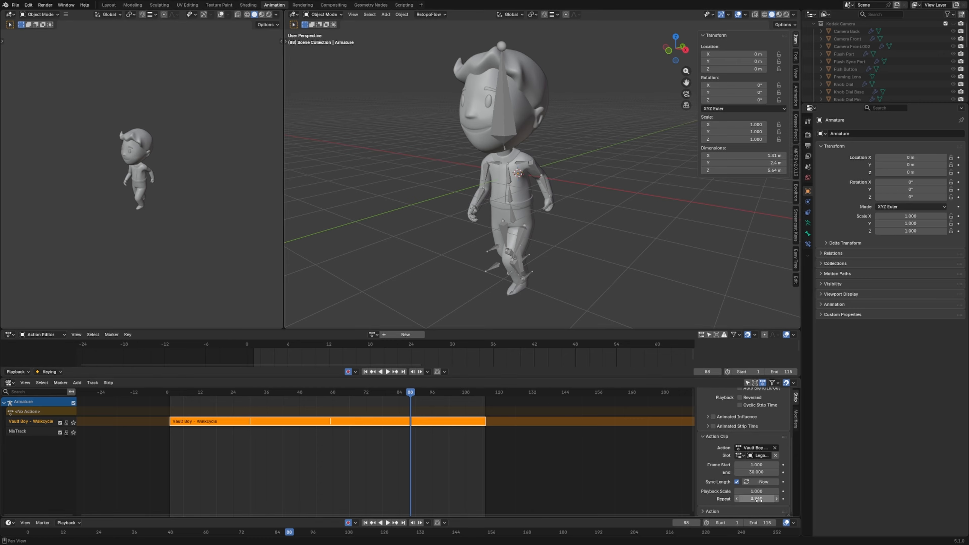
Step: Set the walk cycle strip's Repeat to 3.030 and delete the empty NlaTrack track
{"action": "left_click_drag", "start_coordinate": [764, 499], "coordinate": [748, 499]}
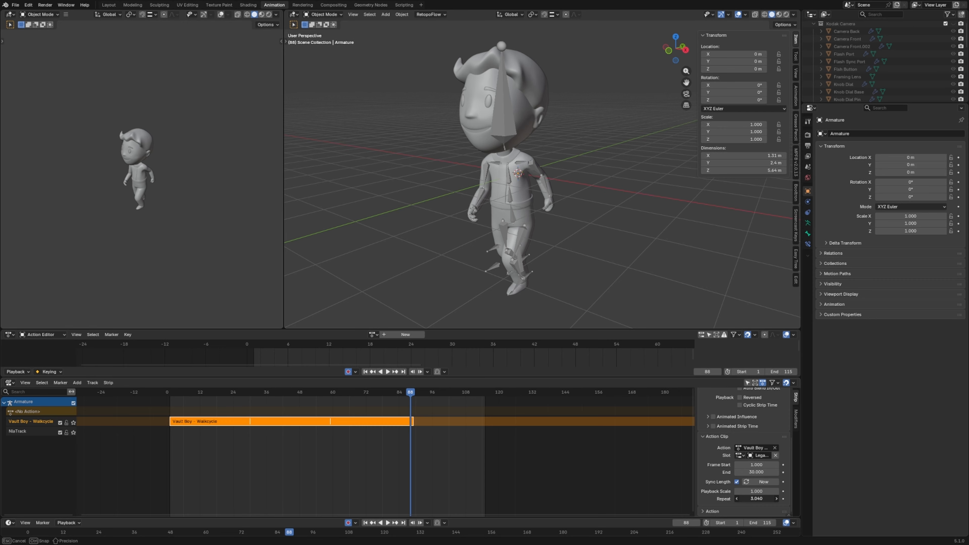
{"action": "left_click_drag", "start_coordinate": [757, 499], "coordinate": [757, 499]}
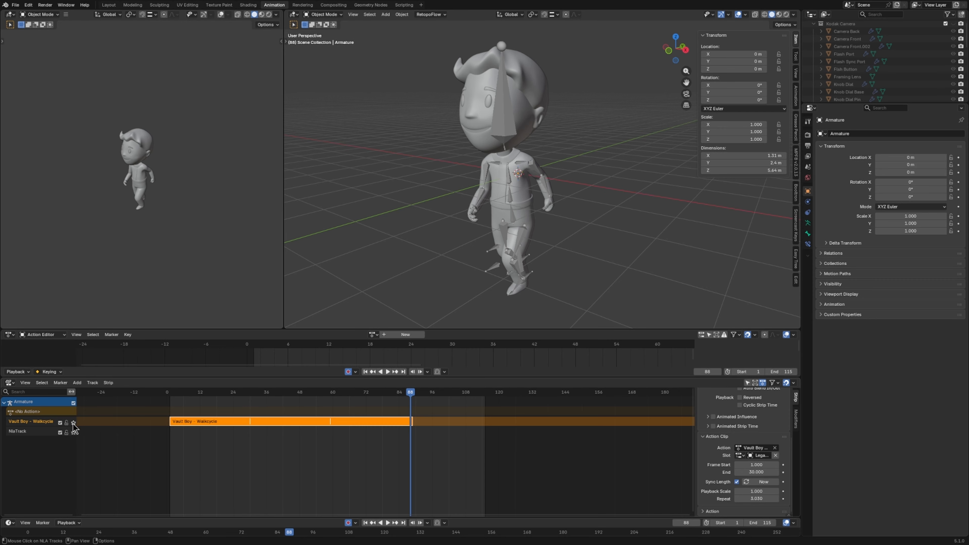
{"action": "left_click", "coordinate": [41, 433]}
{"action": "key", "text": "x"}
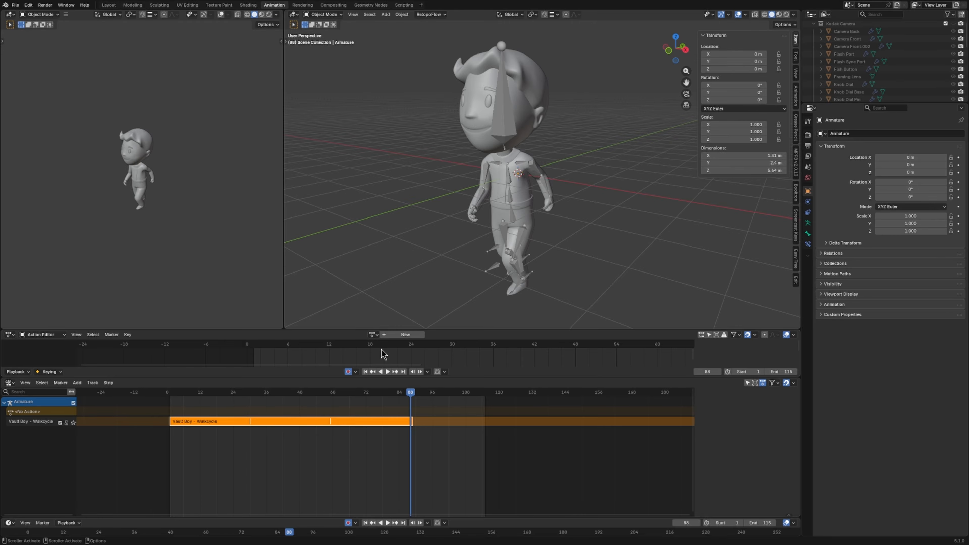
Step: Assign the Vault Boy - Run Cycle action to the armature and push it down as a new strip above the walk cycle
{"action": "left_click_drag", "start_coordinate": [375, 330], "coordinate": [377, 308]}
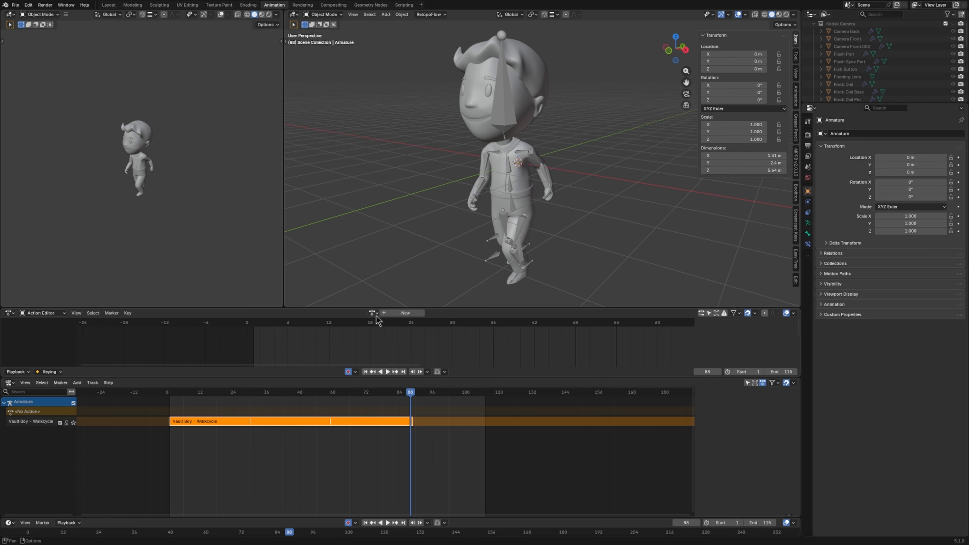
{"action": "left_click", "coordinate": [373, 313]}
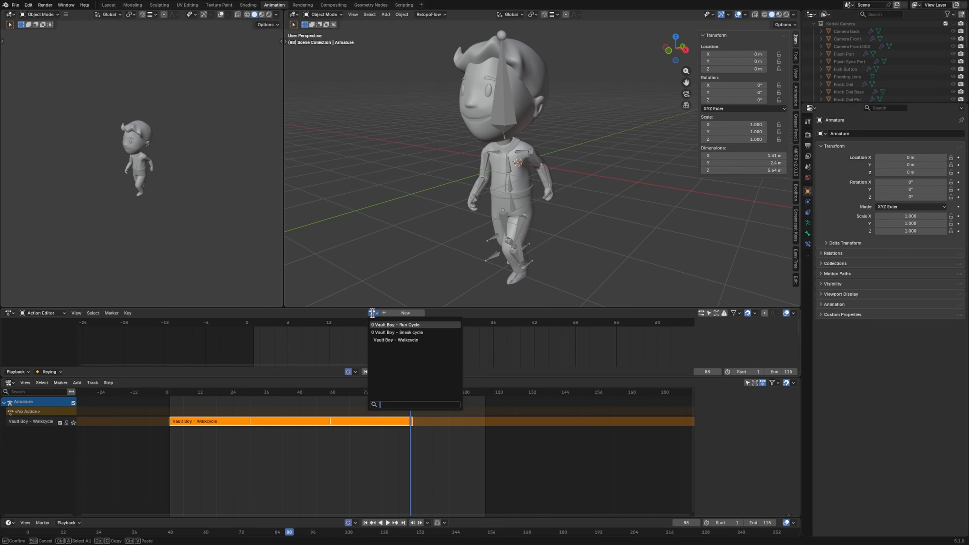
{"action": "left_click", "coordinate": [385, 325]}
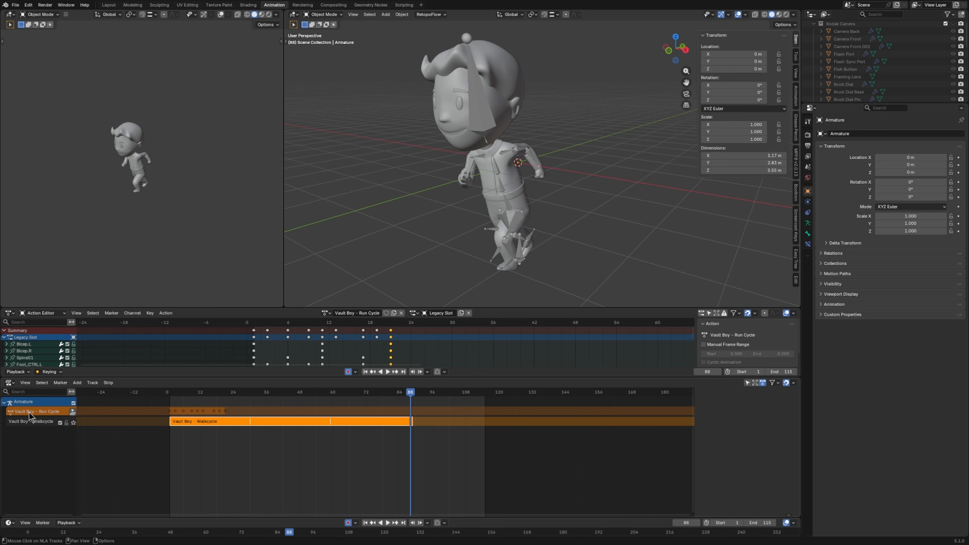
{"action": "left_click", "coordinate": [73, 412]}
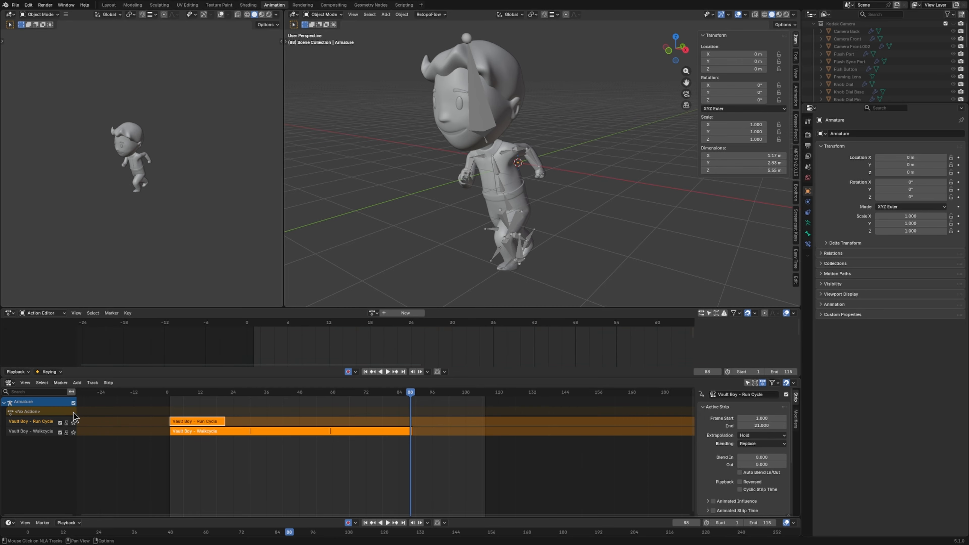
Step: Move only the run cycle strip to start at frame 79 so that it overlaps the end of the walk cycle strip
{"action": "key", "text": "g"}
{"action": "left_click", "coordinate": [208, 421]}
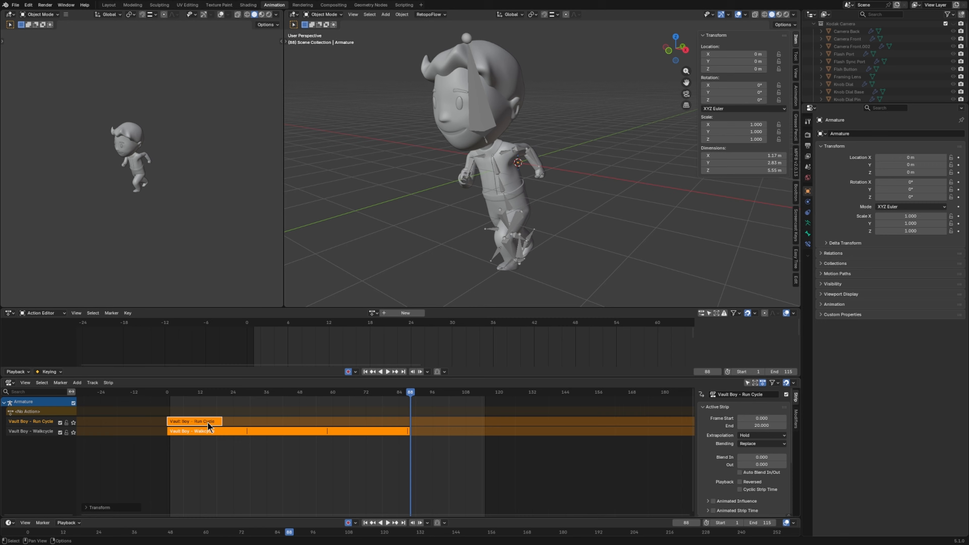
{"action": "left_click", "coordinate": [232, 467]}
{"action": "left_click", "coordinate": [193, 422]}
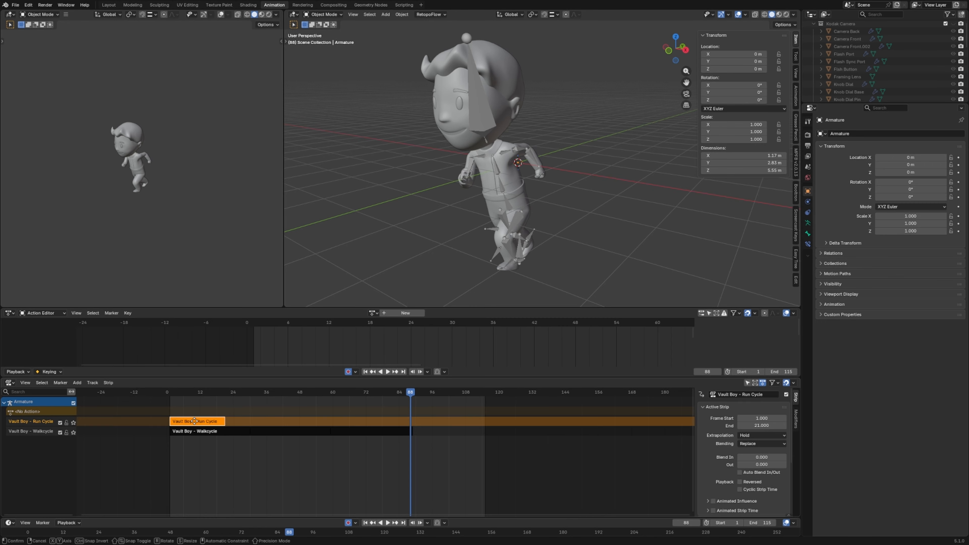
{"action": "key", "text": "g"}
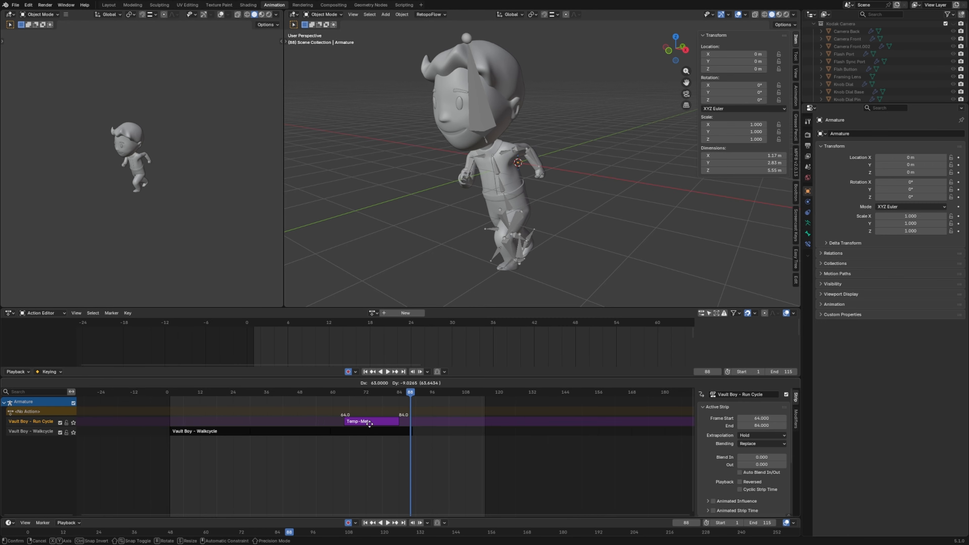
{"action": "left_click", "coordinate": [410, 426]}
Step: Play the timeline from several frames before the run cycle strip to check how the walk changes into the run
{"action": "left_click", "coordinate": [380, 402]}
{"action": "left_click_drag", "start_coordinate": [388, 394], "coordinate": [344, 394]}
{"action": "key", "text": "space"}
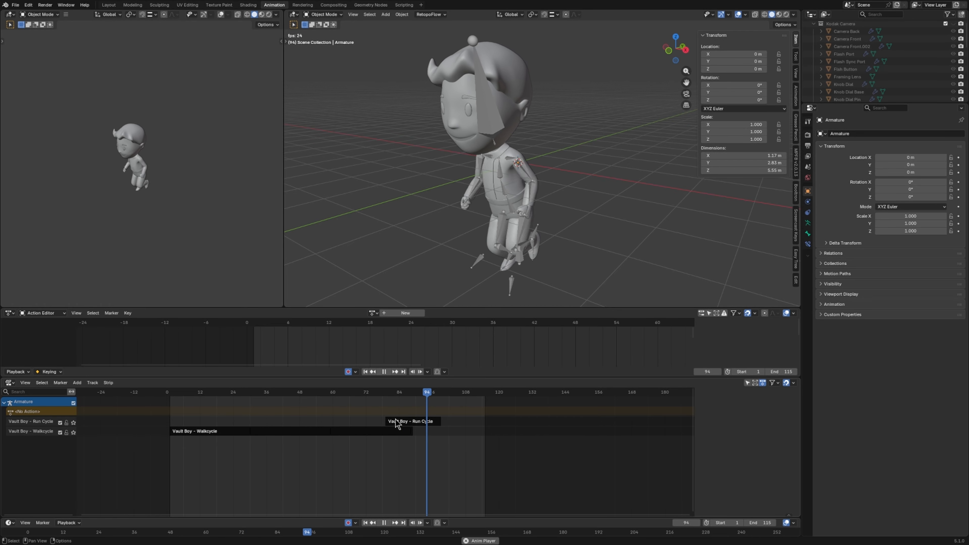
{"action": "key", "text": "space"}
{"action": "left_click_drag", "start_coordinate": [391, 394], "coordinate": [296, 402]}
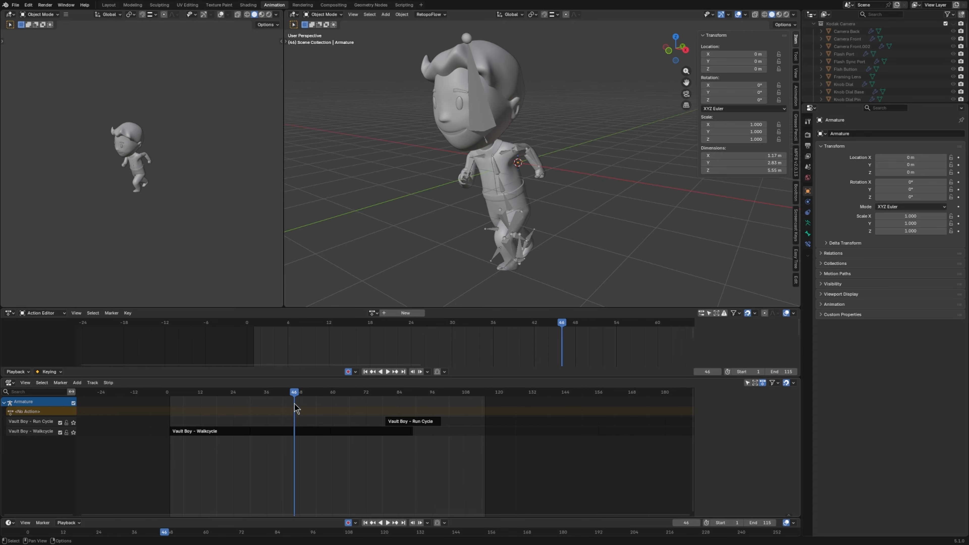
{"action": "key", "text": "space"}
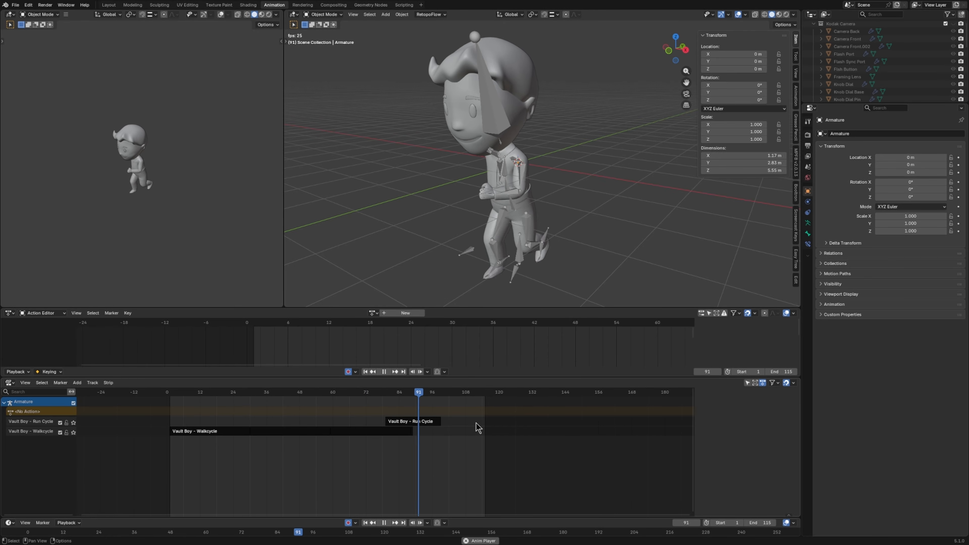
{"action": "key", "text": "space"}
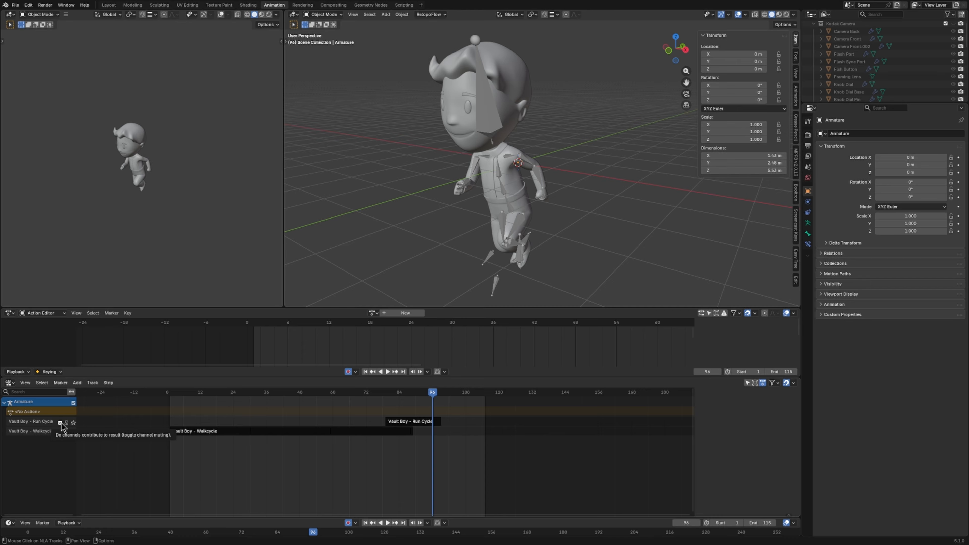
{"action": "left_click", "coordinate": [367, 394]}
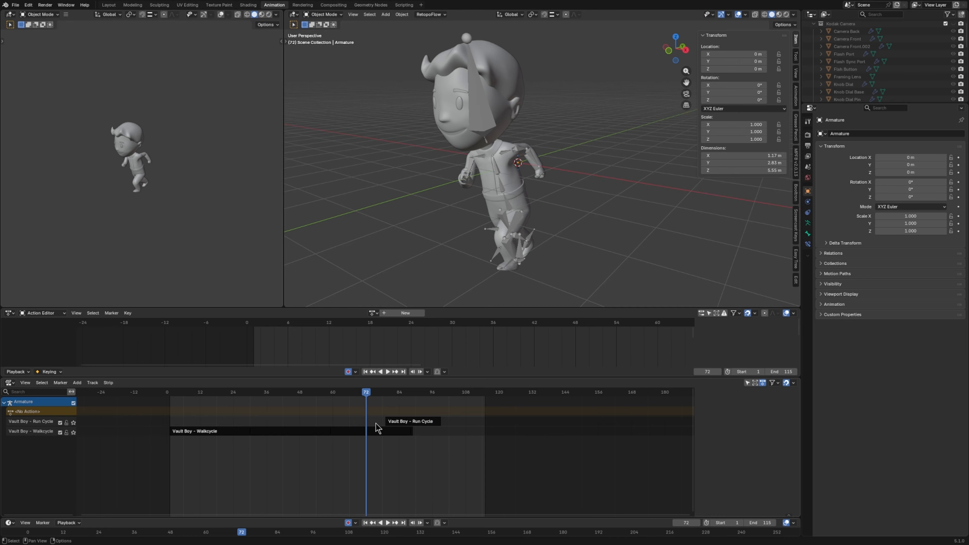
{"action": "key", "text": "space"}
{"action": "key", "text": "space"}
{"action": "left_click", "coordinate": [228, 396]}
{"action": "key", "text": "space"}
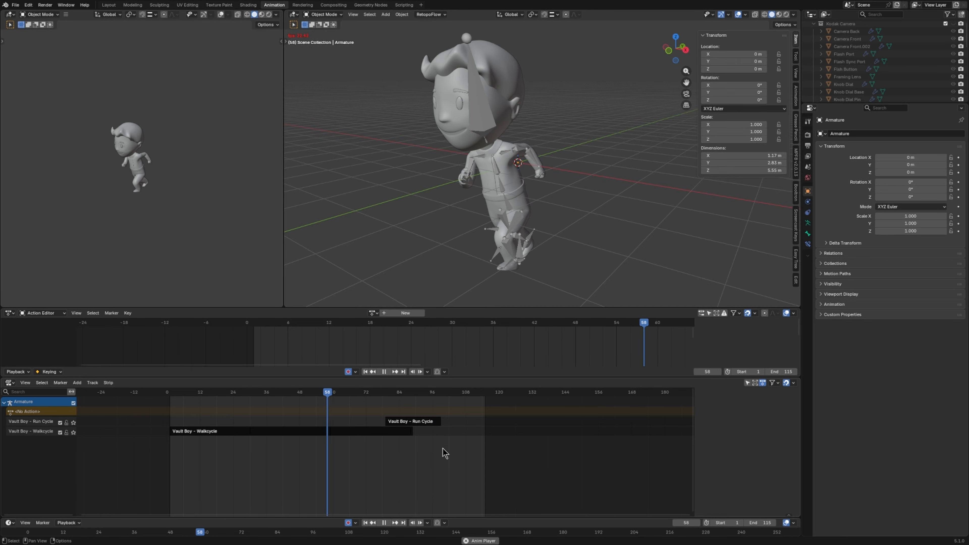
{"action": "key", "text": "space"}
Step: Mute the run cycle track temporarily to play the walk cycle track alone, and re-enable the run cycle track
{"action": "left_click", "coordinate": [431, 423]}
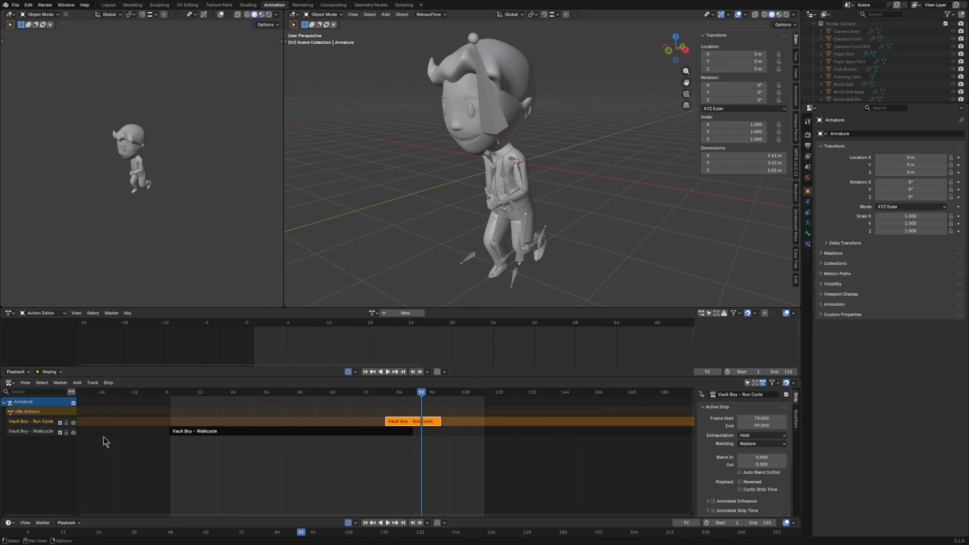
{"action": "left_click", "coordinate": [61, 423]}
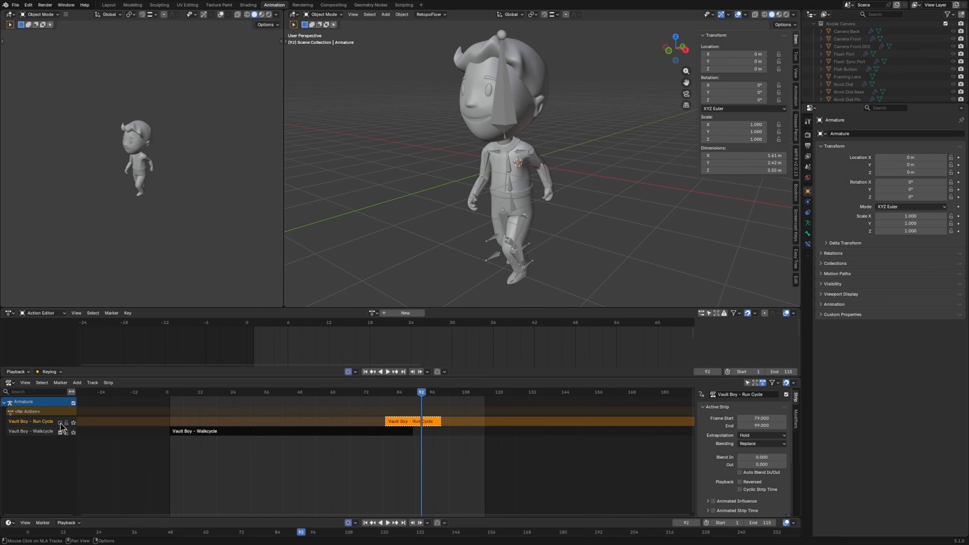
{"action": "left_click", "coordinate": [184, 395]}
{"action": "key", "text": "space"}
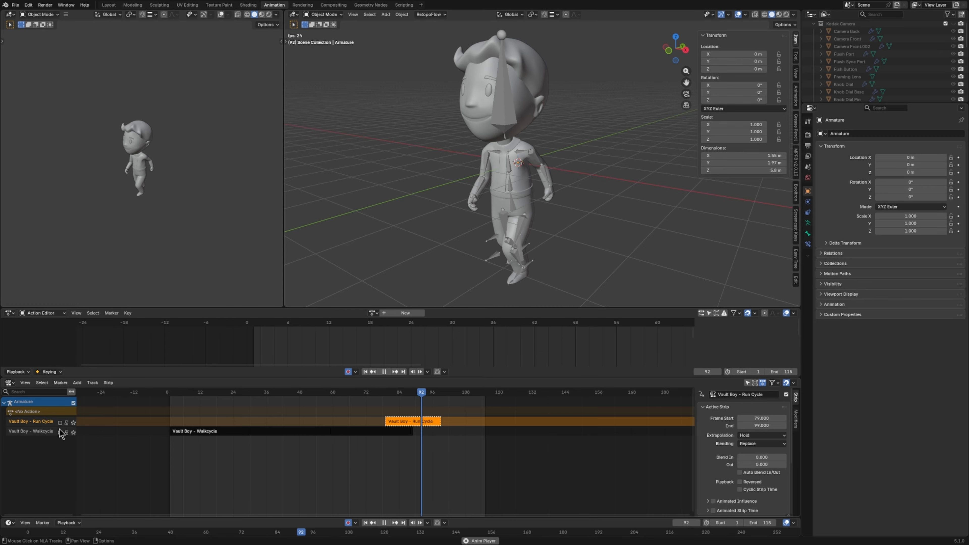
{"action": "key", "text": "space"}
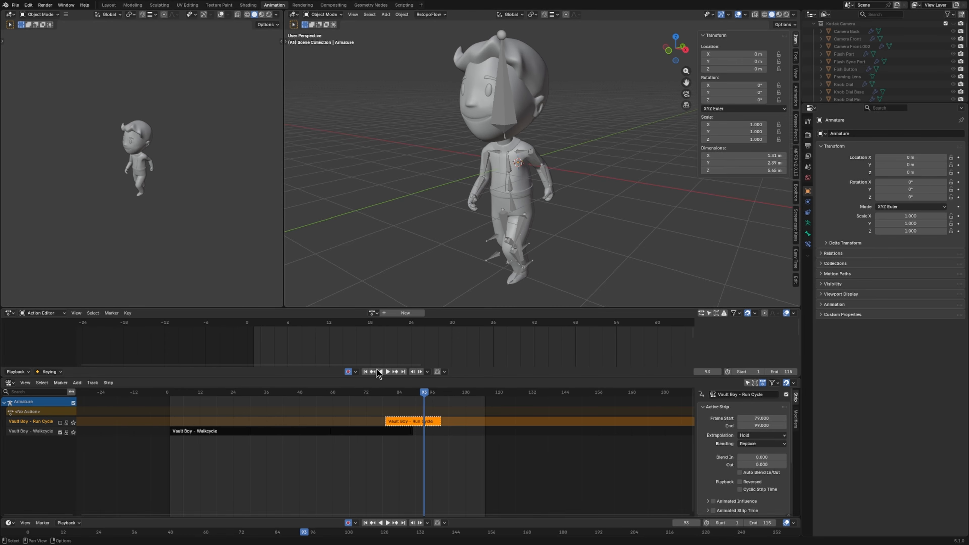
{"action": "key", "text": "space"}
{"action": "key", "text": "space"}
{"action": "left_click_drag", "start_coordinate": [357, 399], "coordinate": [322, 399]}
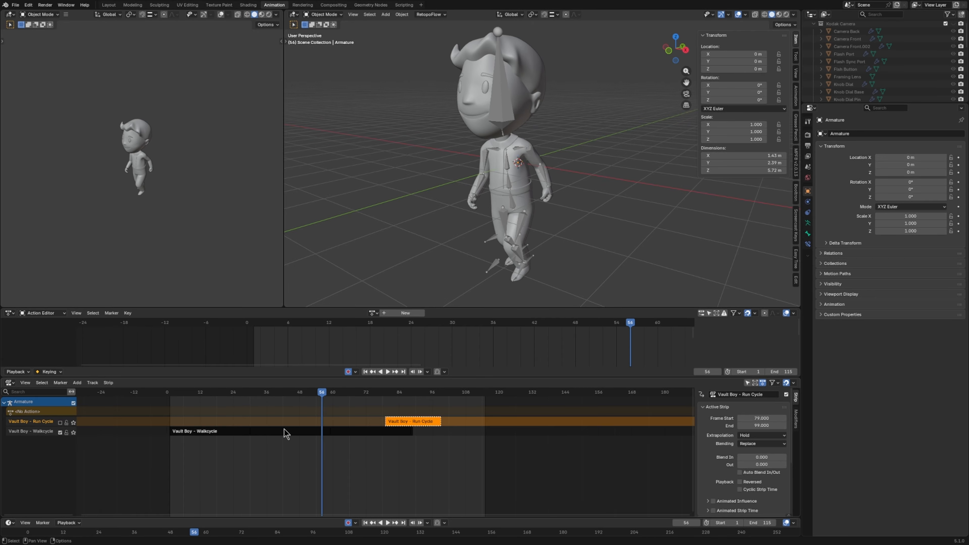
{"action": "left_click", "coordinate": [60, 422]}
Step: Play the timeline with both tracks enabled and compare the character's pose at frames 3 and 86
{"action": "key", "text": "space"}
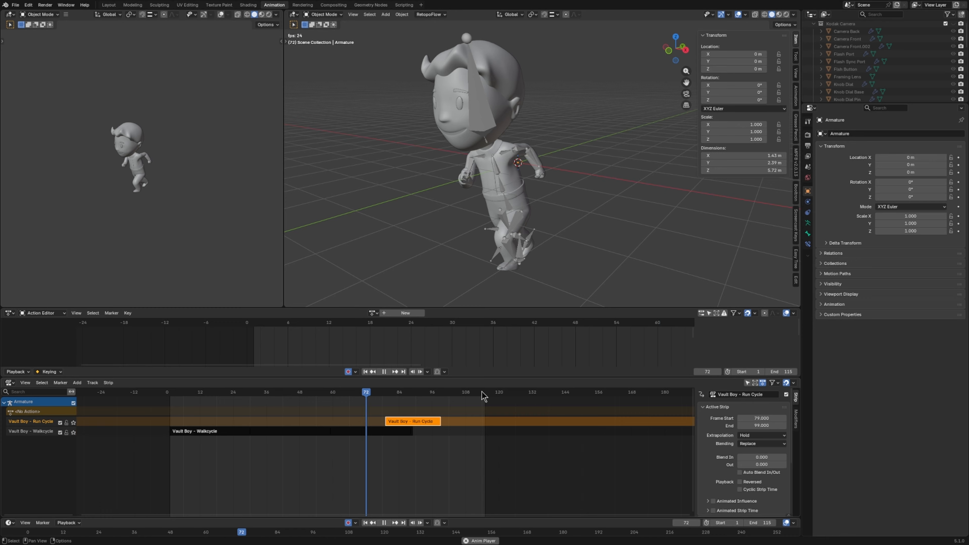
{"action": "key", "text": "space"}
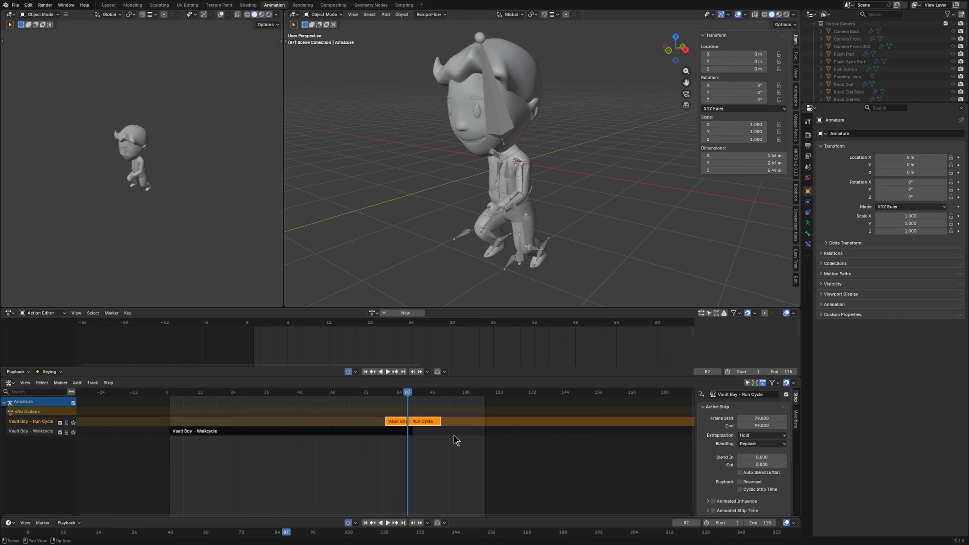
{"action": "middle_click_drag", "start_coordinate": [469, 443], "coordinate": [453, 460]}
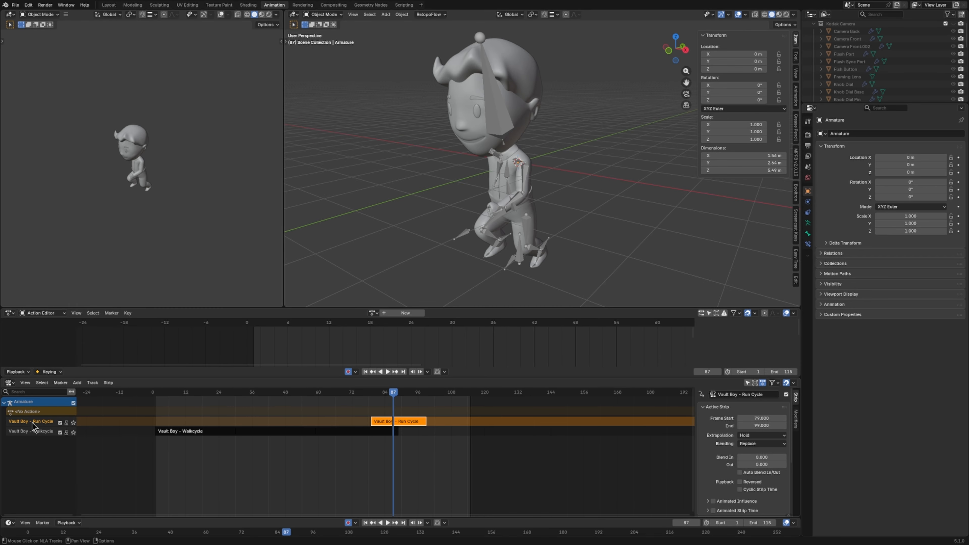
{"action": "left_click", "coordinate": [160, 394]}
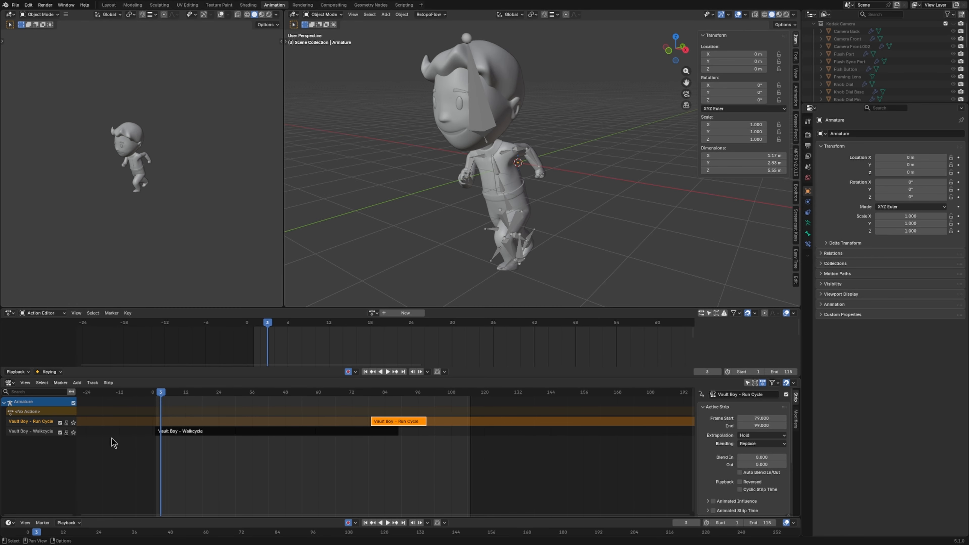
{"action": "left_click", "coordinate": [390, 393]}
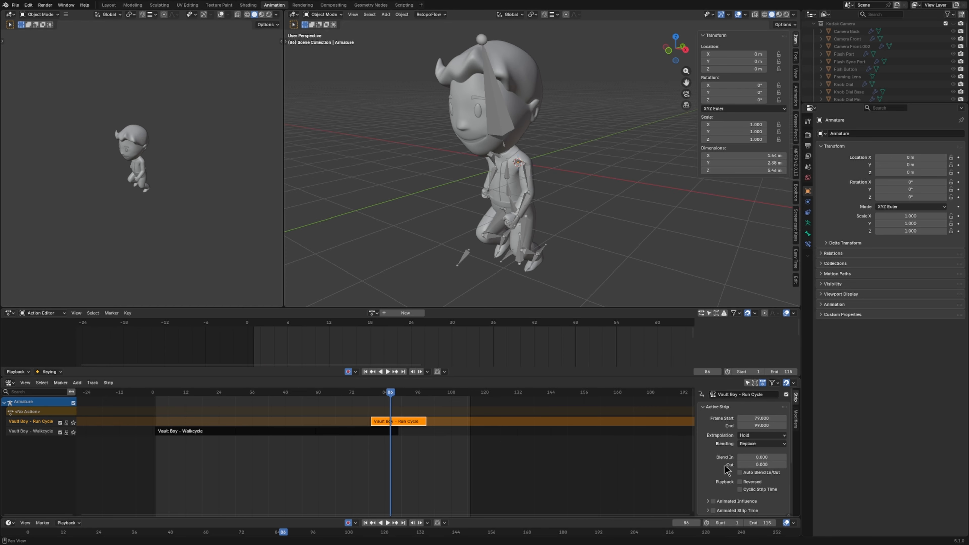
Step: Set the run cycle strip's Repeat to 5.010 and move the strip to start at frame 74
{"action": "scroll", "coordinate": [750, 460], "scroll_direction": "down", "scroll_amount": 5}
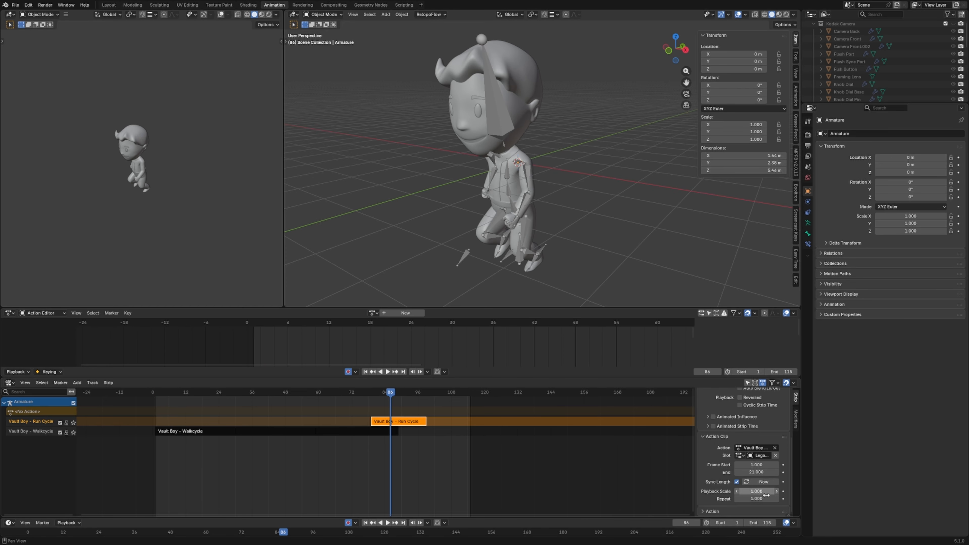
{"action": "left_click_drag", "start_coordinate": [754, 500], "coordinate": [829, 500]}
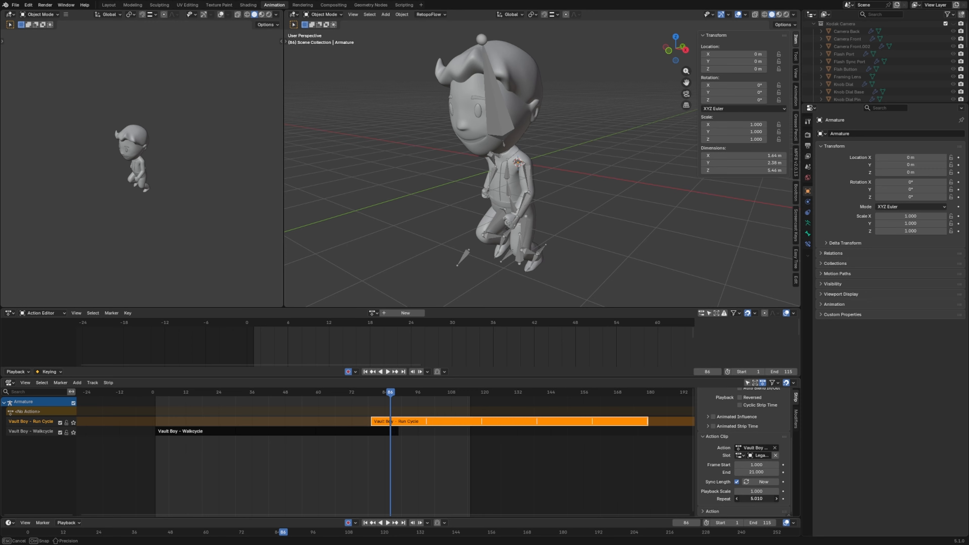
{"action": "left_click_drag", "start_coordinate": [829, 500], "coordinate": [830, 500]}
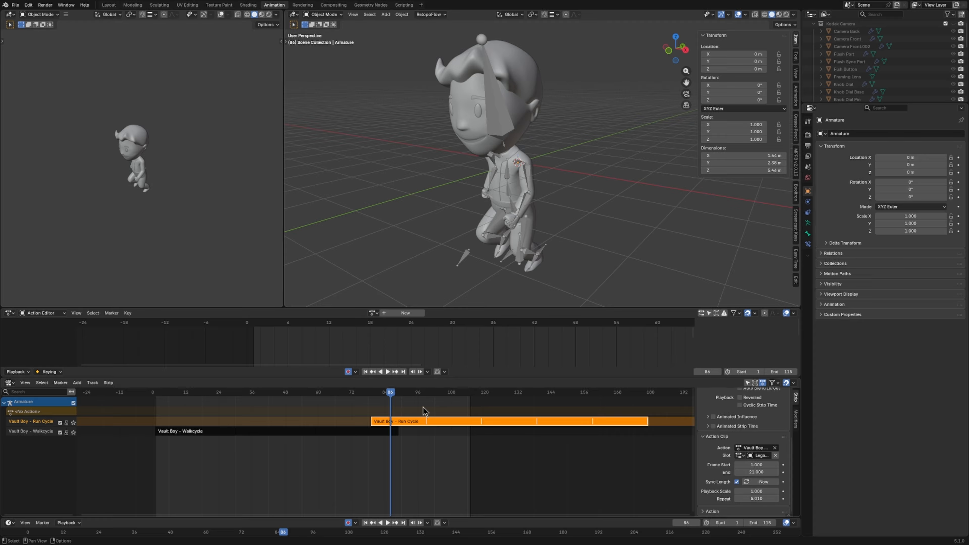
{"action": "left_click_drag", "start_coordinate": [415, 426], "coordinate": [399, 423]}
{"action": "left_click_drag", "start_coordinate": [365, 393], "coordinate": [357, 393]}
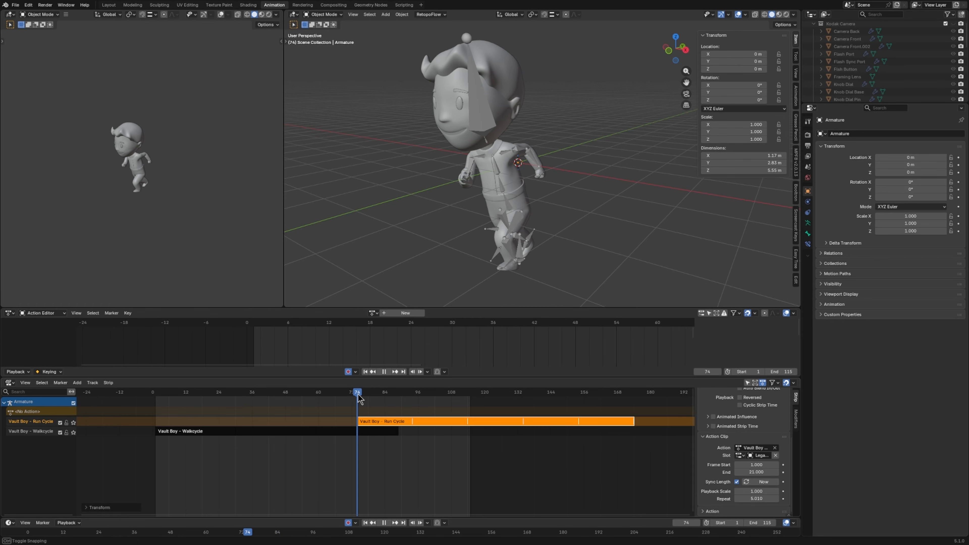
Step: Set the run cycle strip's Blend In to 11.940 frames so that it fades in over the walk cycle
{"action": "scroll", "coordinate": [754, 446], "scroll_direction": "up", "scroll_amount": 3}
{"action": "scroll", "coordinate": [755, 446], "scroll_direction": "up", "scroll_amount": 3}
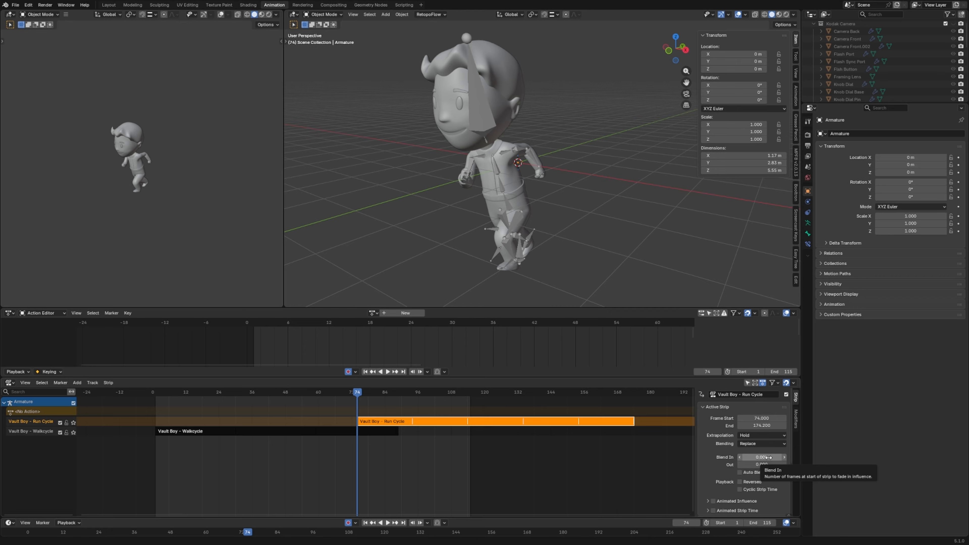
{"action": "left_click_drag", "start_coordinate": [768, 457], "coordinate": [777, 457]}
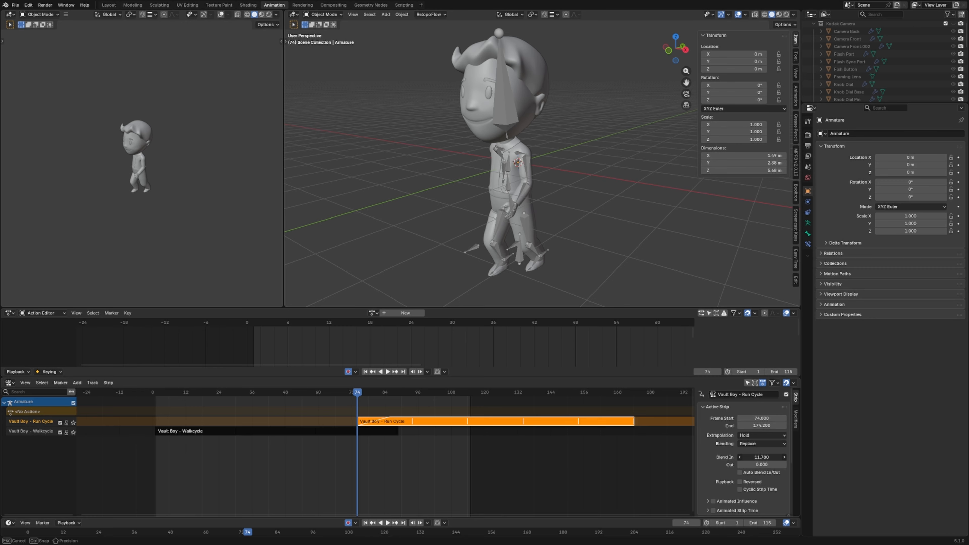
{"action": "left_click_drag", "start_coordinate": [762, 457], "coordinate": [767, 457]}
{"action": "scroll", "coordinate": [387, 447], "scroll_direction": "up", "scroll_amount": 2}
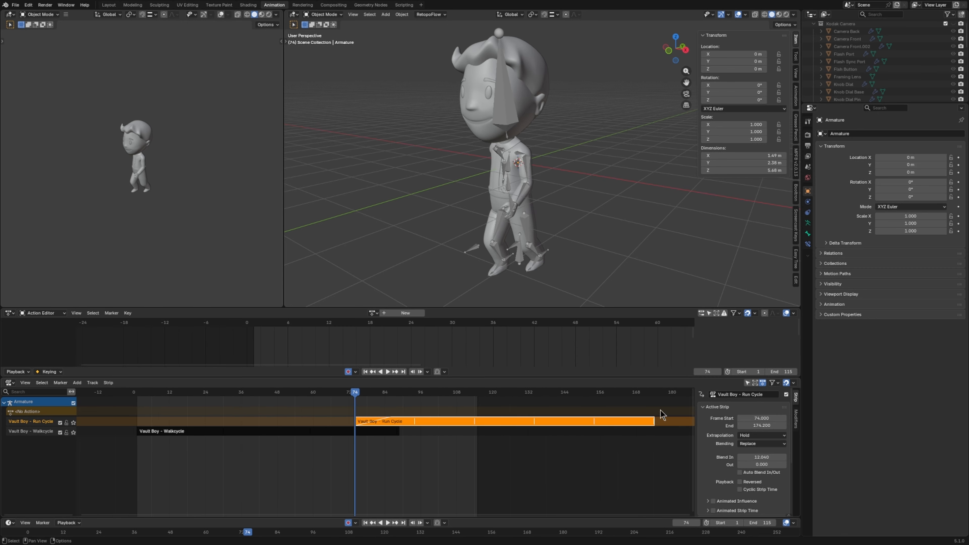
{"action": "left_click_drag", "start_coordinate": [762, 457], "coordinate": [762, 457]}
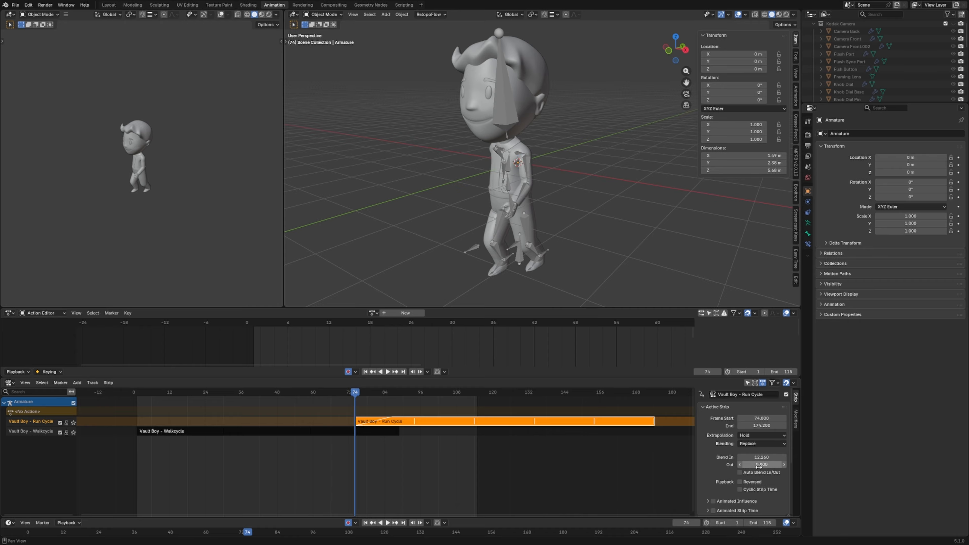
{"action": "left_click_drag", "start_coordinate": [761, 457], "coordinate": [754, 458]}
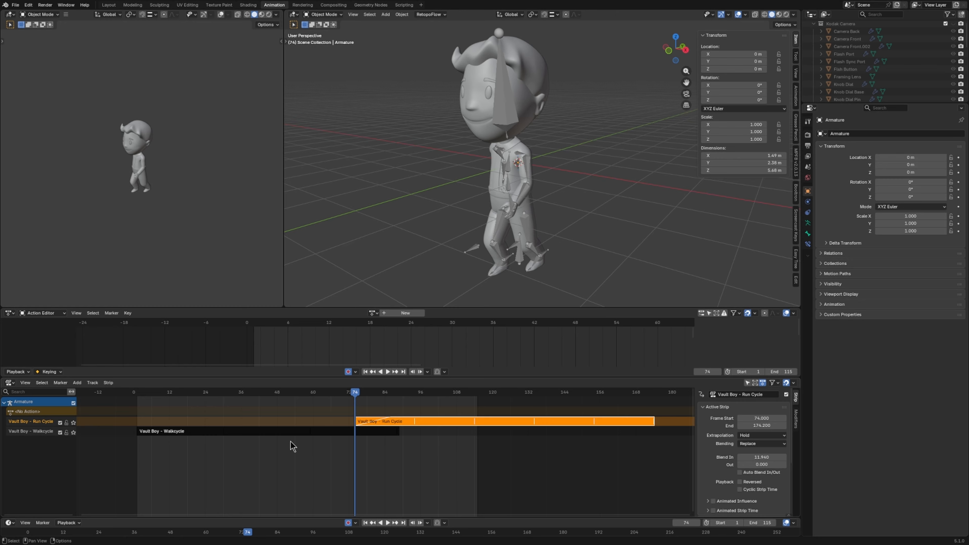
Step: Play the transition from the walk cycle into the run cycle around frame 68 and return the playhead to frame 1
{"action": "left_click_drag", "start_coordinate": [347, 395], "coordinate": [337, 405]}
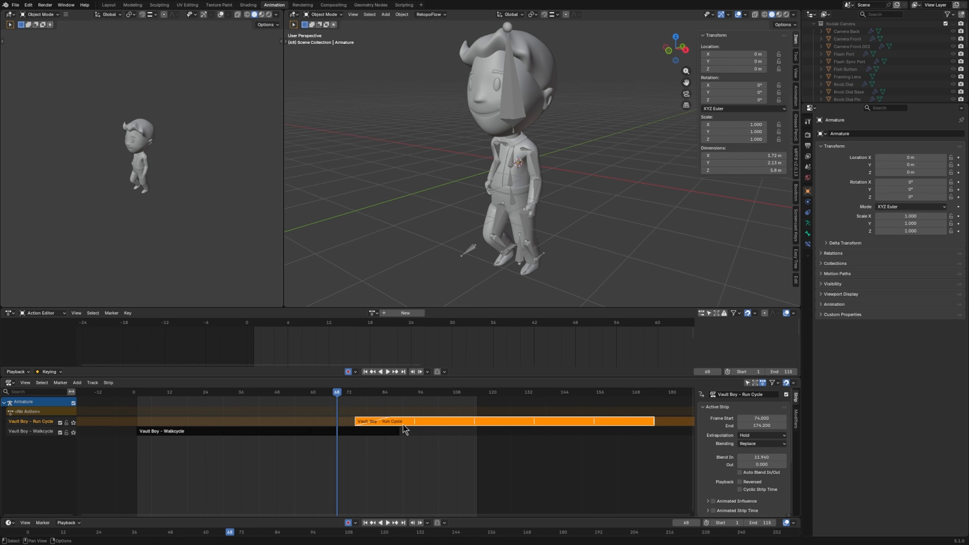
{"action": "key", "text": "space"}
{"action": "left_click_drag", "start_coordinate": [334, 403], "coordinate": [138, 415]}
{"action": "key", "text": "space"}
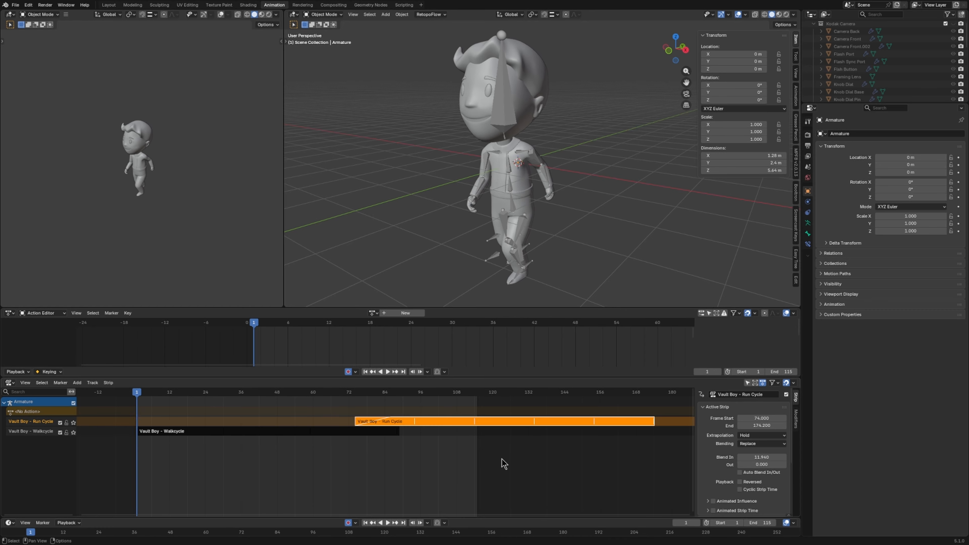
Step: Extend the timeline's end frame to 176 and play back the blend from the walk cycle into the run cycle
{"action": "scroll", "coordinate": [526, 469], "scroll_direction": "right", "scroll_amount": 1, "text": "ctrl"}
{"action": "left_click_drag", "start_coordinate": [761, 522], "coordinate": [786, 522]}
{"action": "key", "text": "space"}
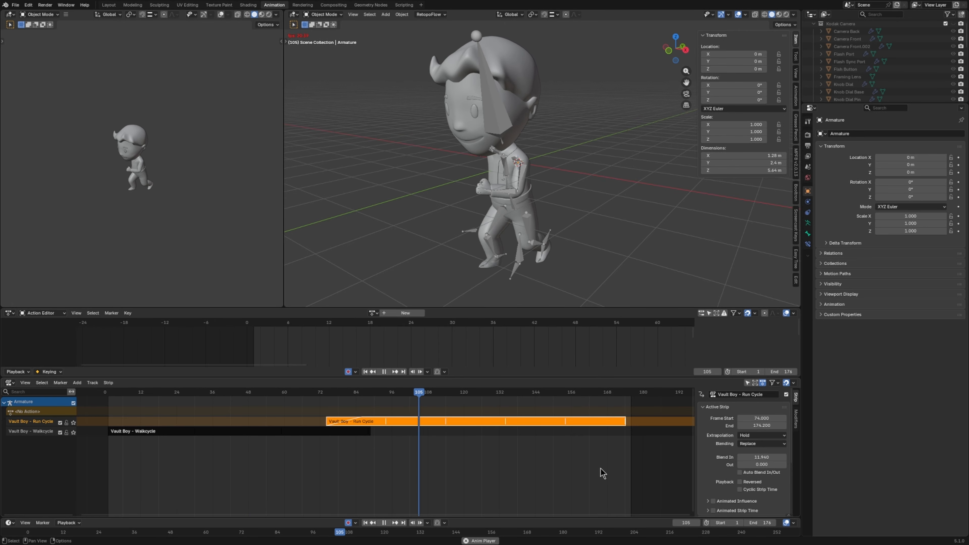
{"action": "key", "text": "space"}
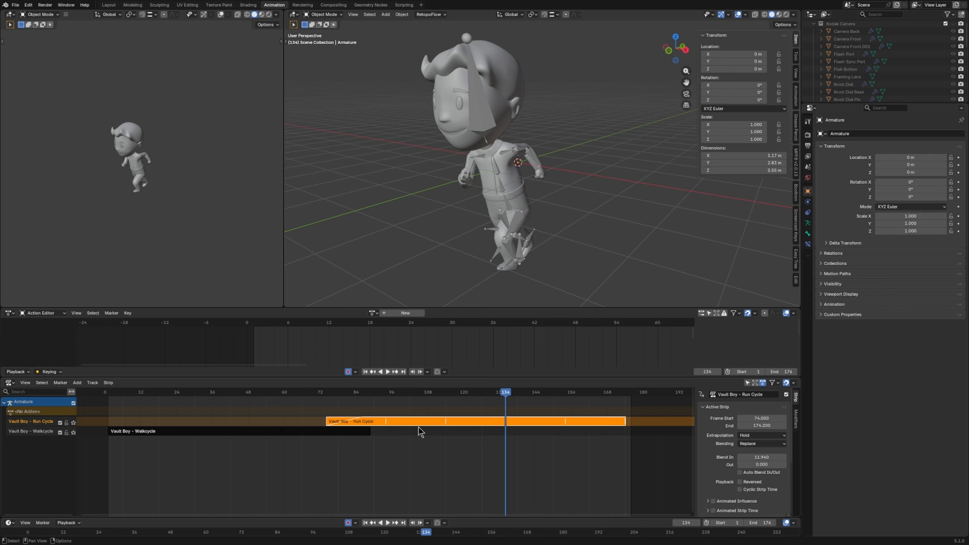
{"action": "left_click", "coordinate": [303, 393]}
{"action": "key", "text": "space"}
{"action": "key", "text": "space"}
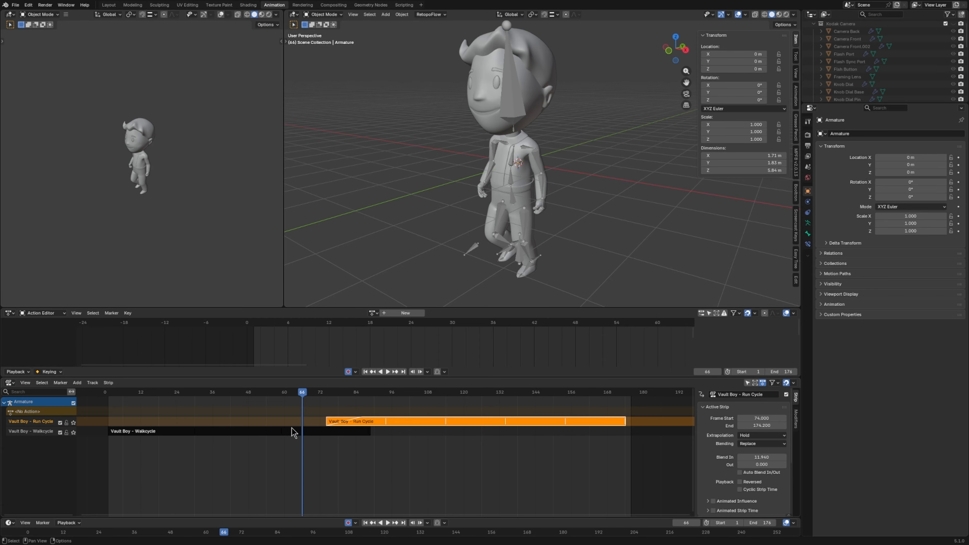
Step: Move the run cycle strip to start at frame 67 and set its Blend In to 17.180 frames
{"action": "left_click", "coordinate": [290, 431]}
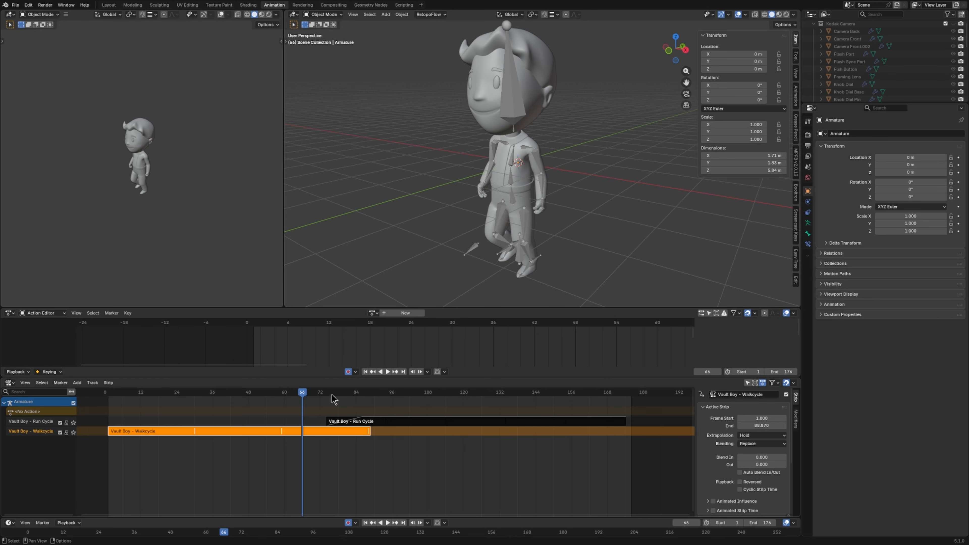
{"action": "left_click_drag", "start_coordinate": [329, 393], "coordinate": [315, 421]}
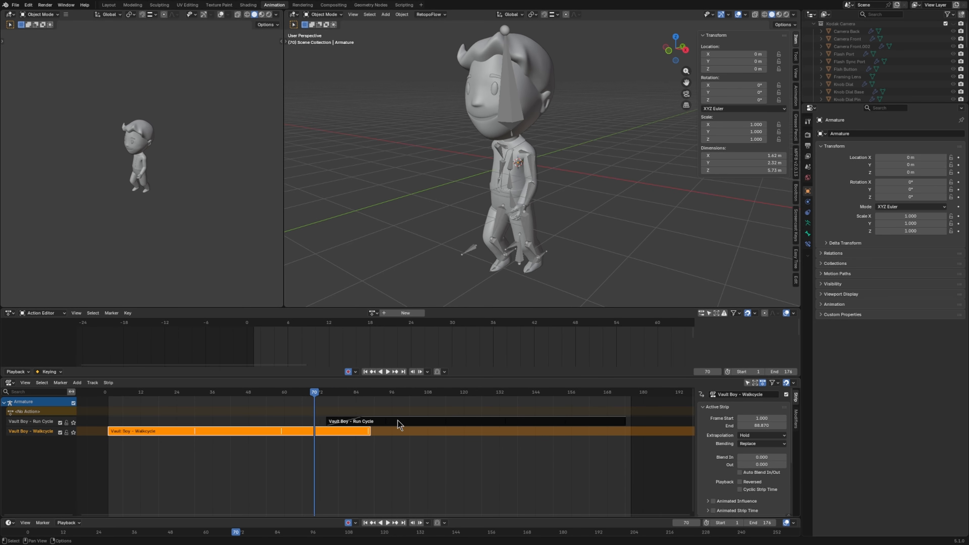
{"action": "left_click_drag", "start_coordinate": [398, 424], "coordinate": [383, 420]}
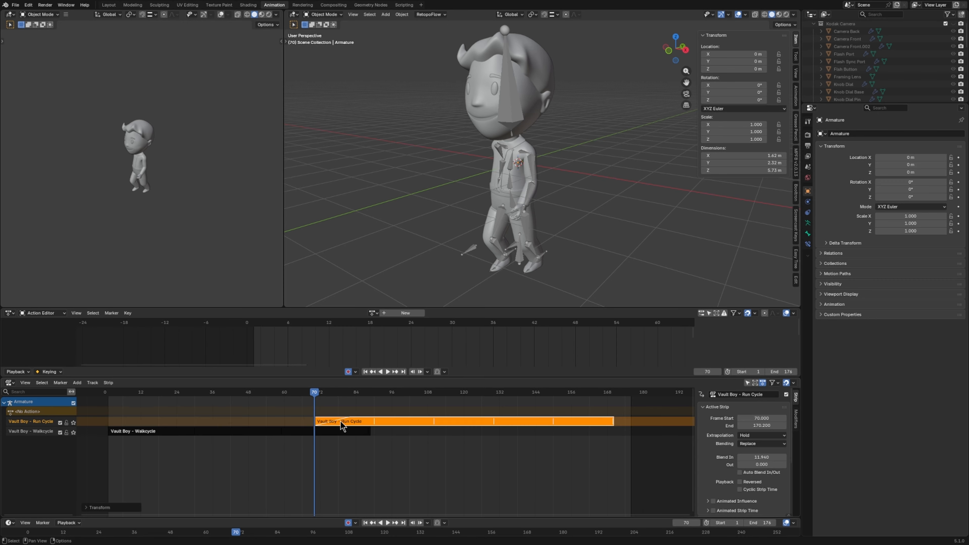
{"action": "mouse_move", "coordinate": [315, 399]}
{"action": "left_mouse_down"}
{"action": "mouse_move", "coordinate": [365, 423]}
{"action": "mouse_move", "coordinate": [305, 395]}
{"action": "mouse_move", "coordinate": [315, 399]}
{"action": "left_mouse_up"}
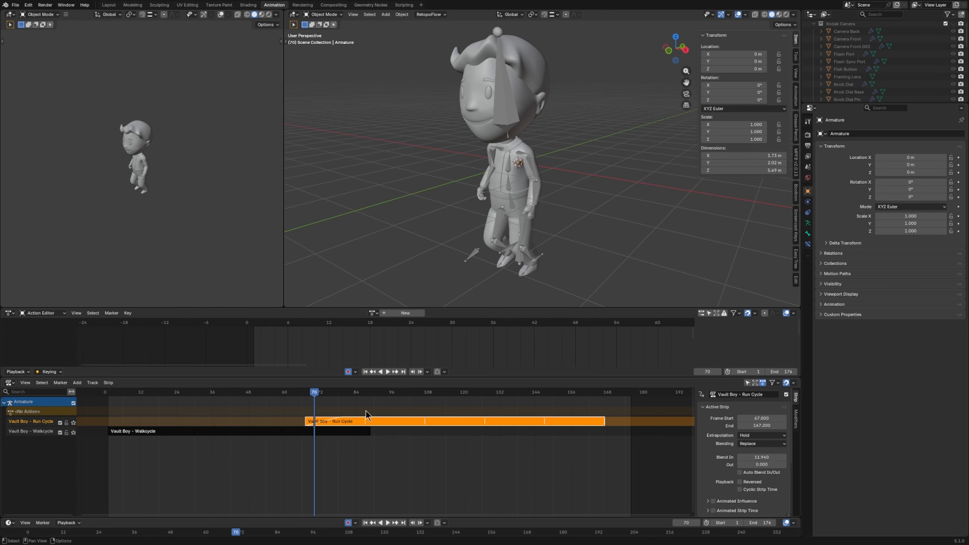
{"action": "left_click_drag", "start_coordinate": [760, 457], "coordinate": [773, 457]}
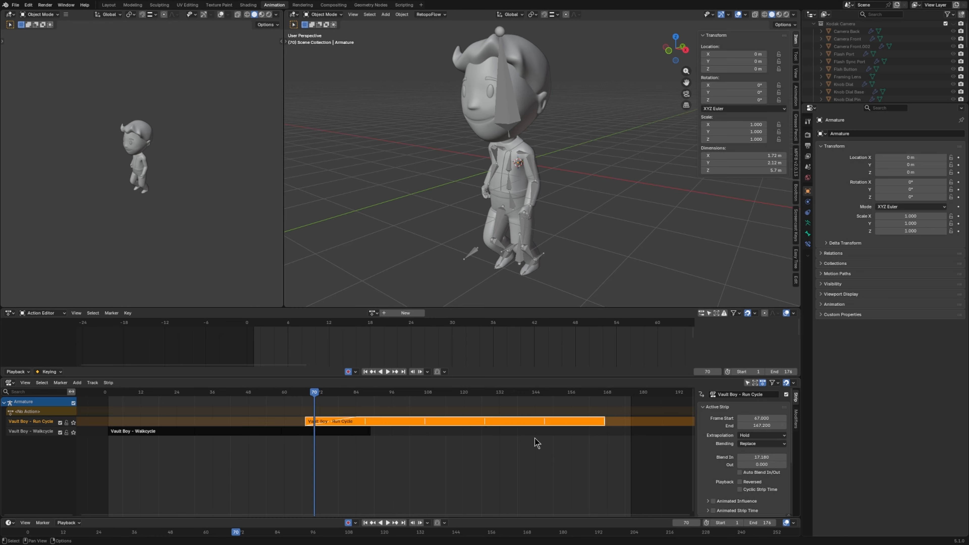
Step: Compare the poses in the overlap of the walk and run cycles and move the run cycle strip to start at frame 63
{"action": "key", "text": "space"}
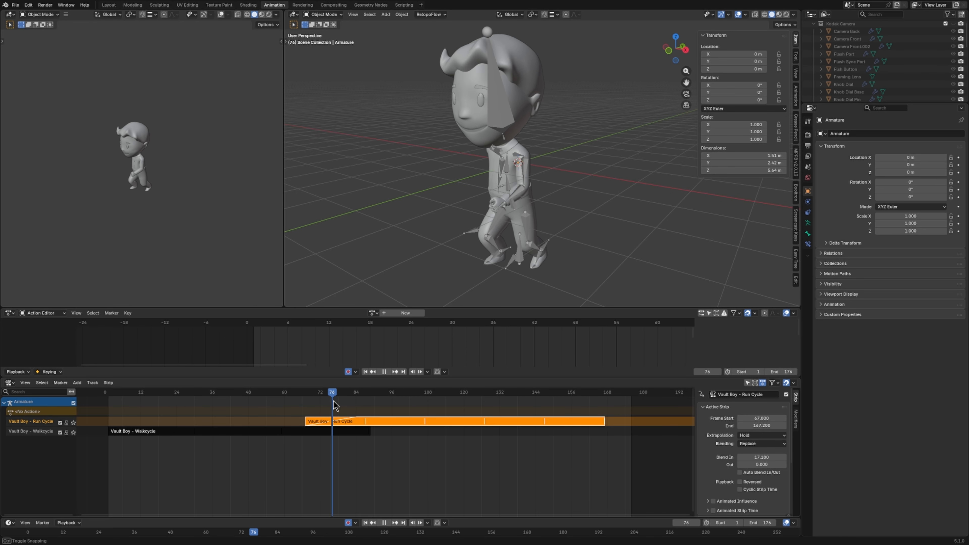
{"action": "left_click_drag", "start_coordinate": [346, 399], "coordinate": [378, 421]}
{"action": "left_click", "coordinate": [321, 413]}
{"action": "mouse_move", "coordinate": [335, 395]}
{"action": "left_mouse_down"}
{"action": "mouse_move", "coordinate": [292, 395]}
{"action": "mouse_move", "coordinate": [336, 396]}
{"action": "mouse_move", "coordinate": [327, 395]}
{"action": "left_mouse_up"}
{"action": "middle_click_drag", "start_coordinate": [552, 220], "coordinate": [461, 248]}
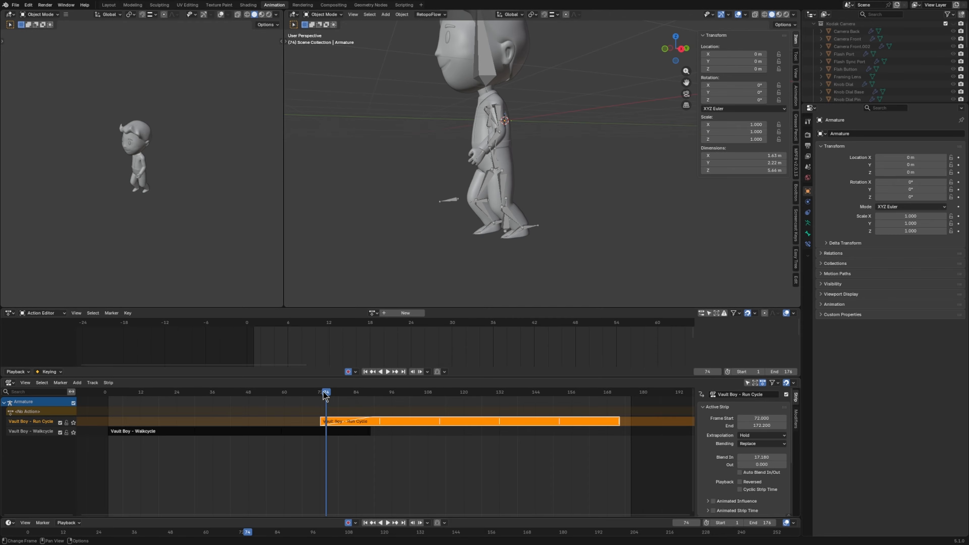
{"action": "left_click_drag", "start_coordinate": [328, 396], "coordinate": [287, 414]}
{"action": "middle_click_drag", "start_coordinate": [397, 244], "coordinate": [466, 249]}
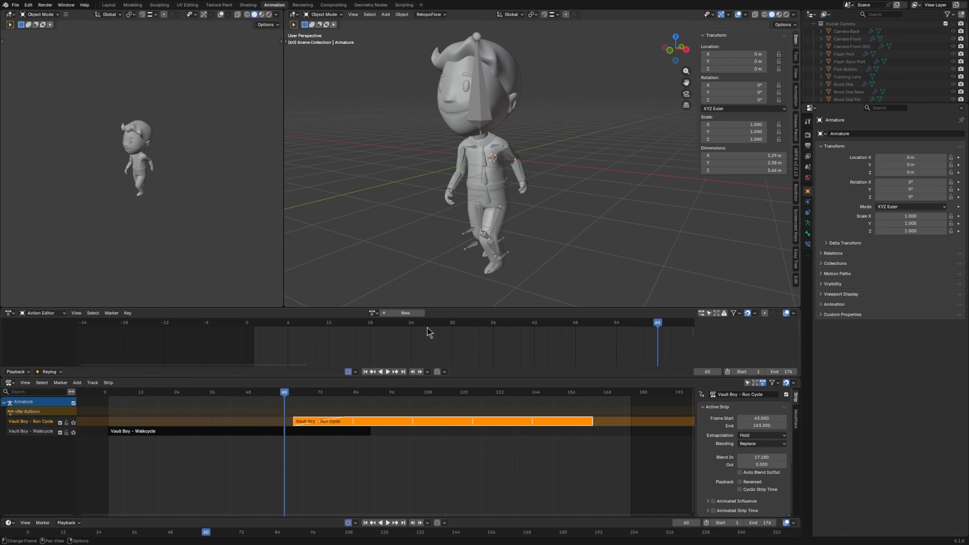
Step: Play back the repositioned walk-to-run blend and extend the timeline's end frame to 276
{"action": "key", "text": "space"}
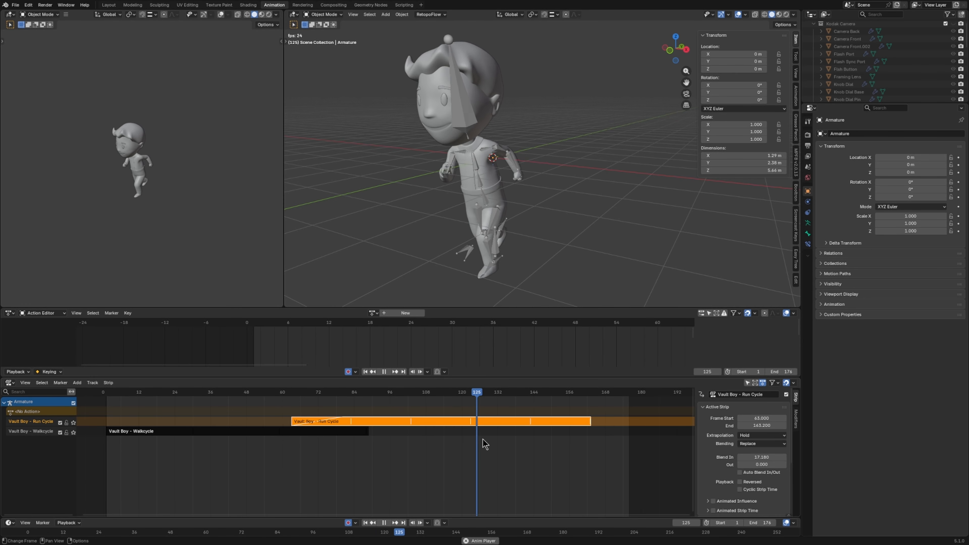
{"action": "key", "text": "space"}
{"action": "middle_click_drag", "start_coordinate": [440, 443], "coordinate": [447, 449]}
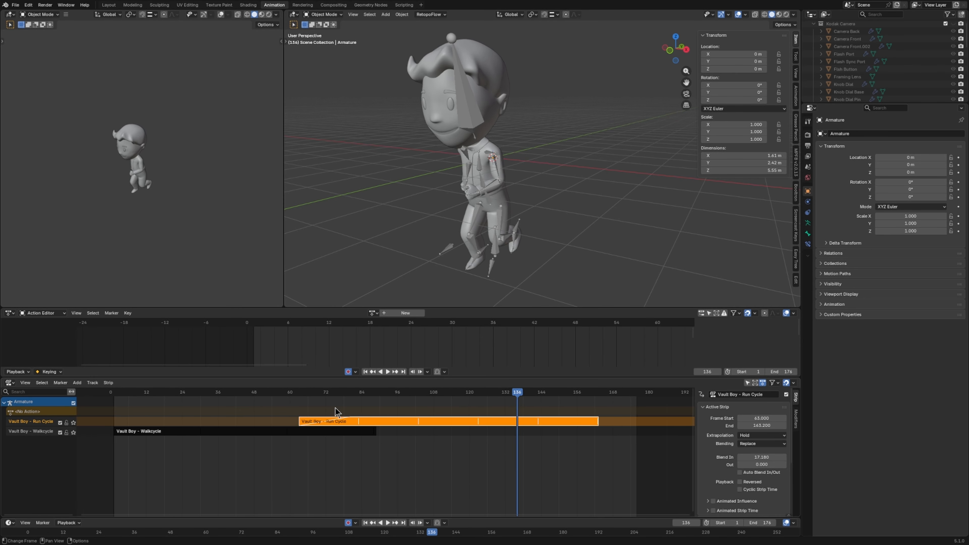
{"action": "left_click_drag", "start_coordinate": [287, 397], "coordinate": [266, 397]}
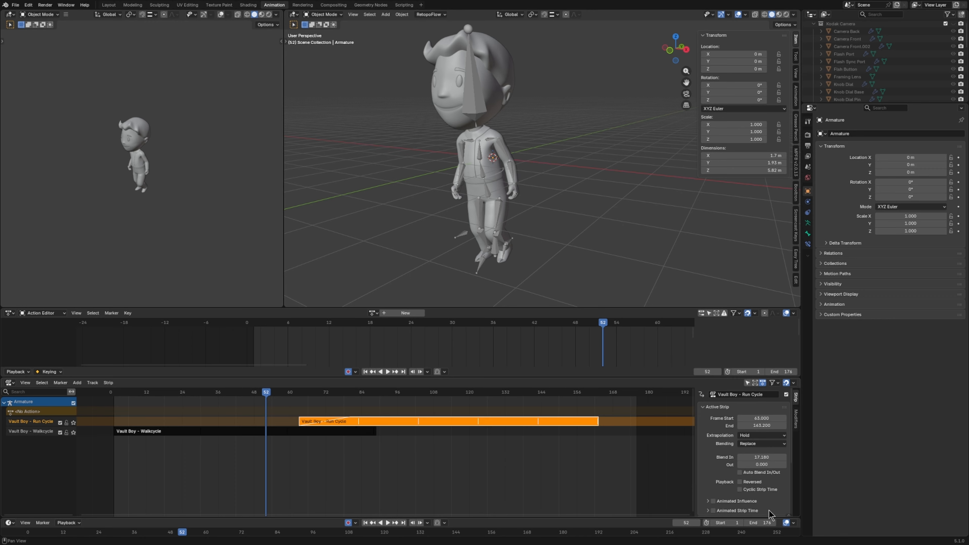
{"action": "left_click_drag", "start_coordinate": [766, 523], "coordinate": [802, 523]}
{"action": "scroll", "coordinate": [606, 454], "scroll_direction": "down", "scroll_amount": 4}
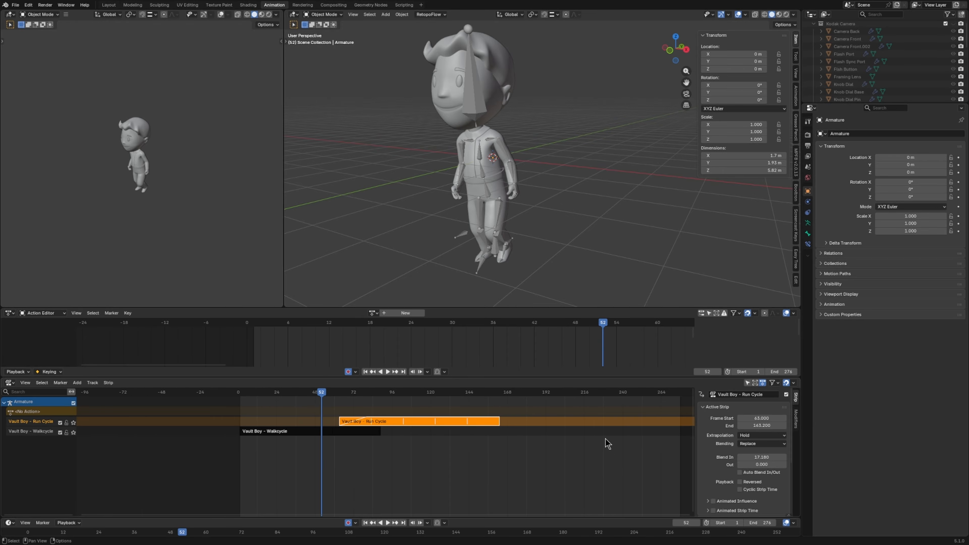
{"action": "middle_click_drag", "start_coordinate": [606, 443], "coordinate": [498, 493]}
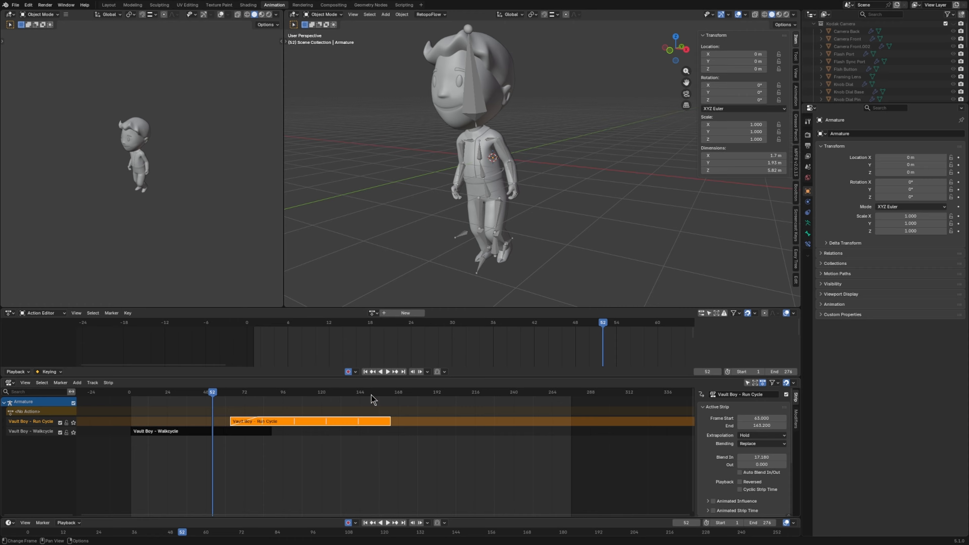
Step: Assign the "Vault Boy - Sneak cycle" action to the armature and push it down as an NLA strip
{"action": "left_click", "coordinate": [372, 313]}
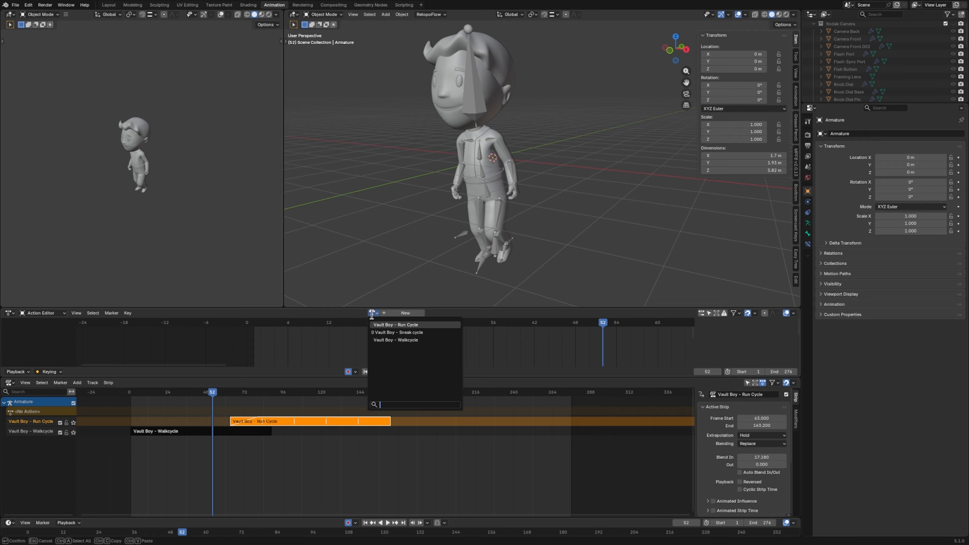
{"action": "left_click", "coordinate": [399, 333]}
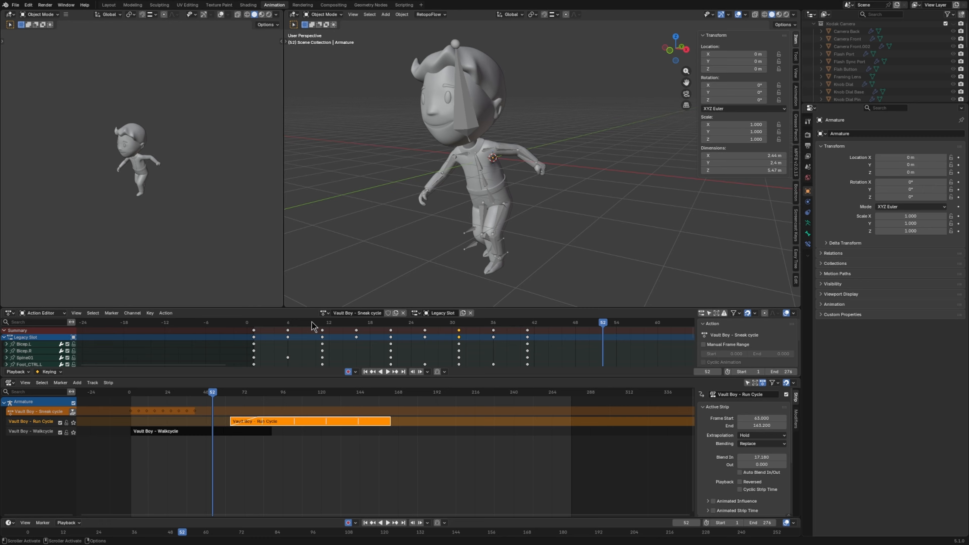
{"action": "left_click", "coordinate": [73, 413]}
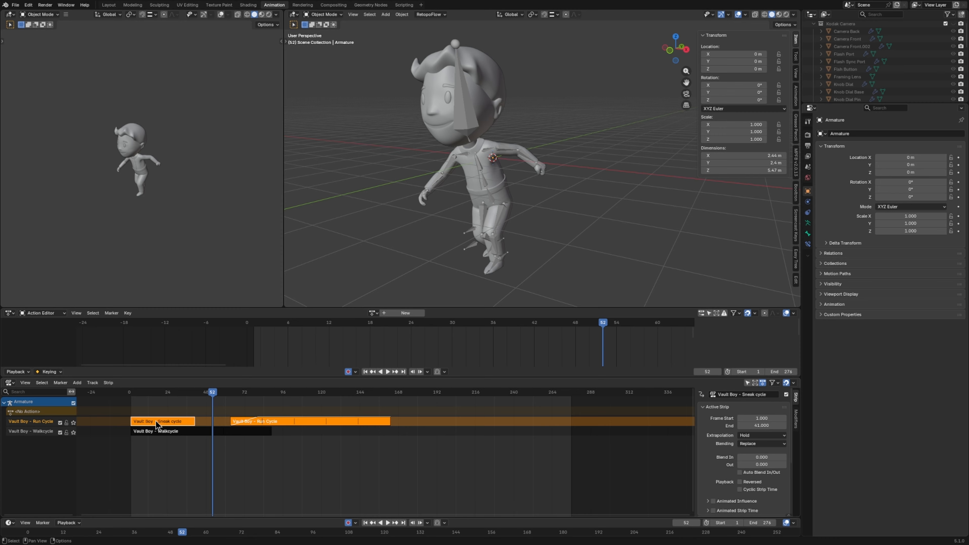
Step: Move only the sneak cycle strip onto the walk cycle track, starting at frame 147 beneath the end of the run cycle
{"action": "key", "text": "g"}
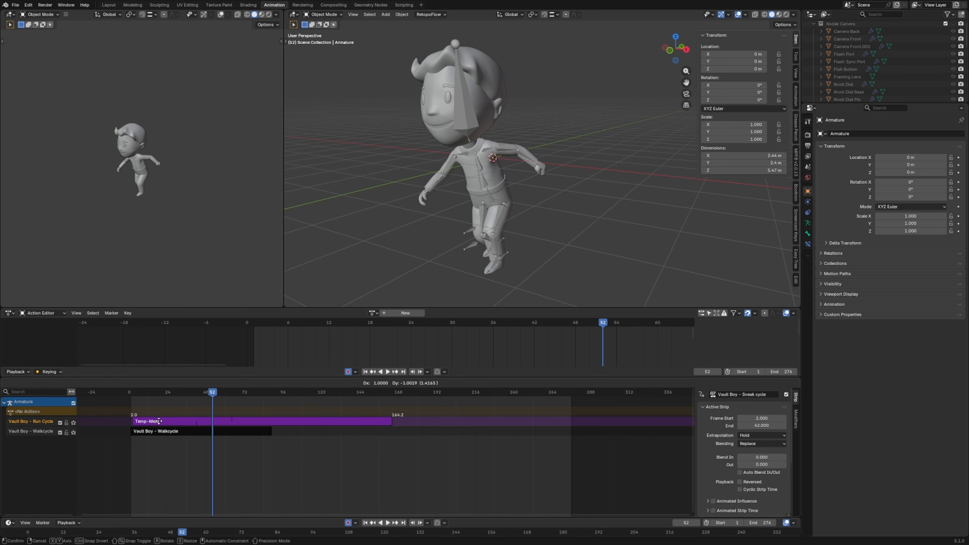
{"action": "left_click", "coordinate": [157, 421]}
{"action": "left_click", "coordinate": [165, 406]}
{"action": "left_click", "coordinate": [156, 423]}
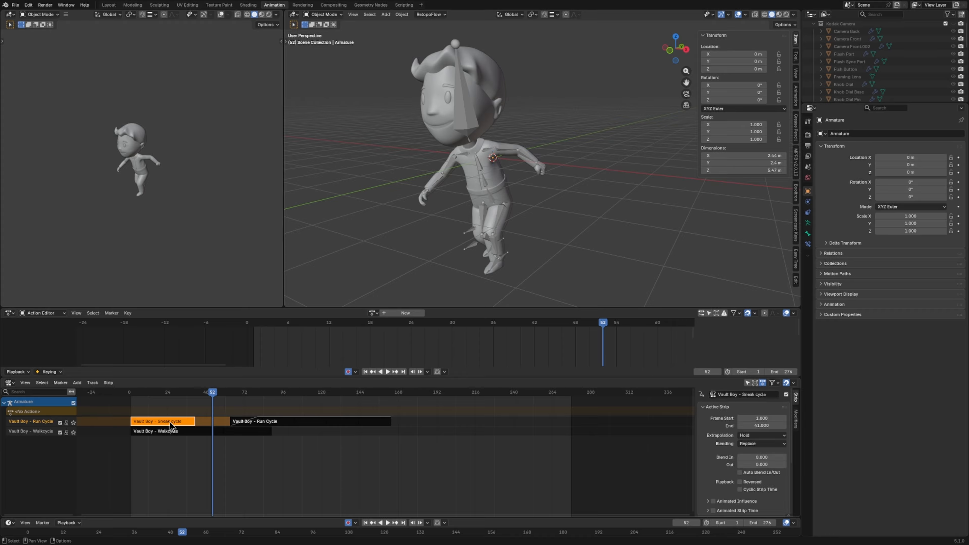
{"action": "left_click_drag", "start_coordinate": [158, 421], "coordinate": [393, 434]}
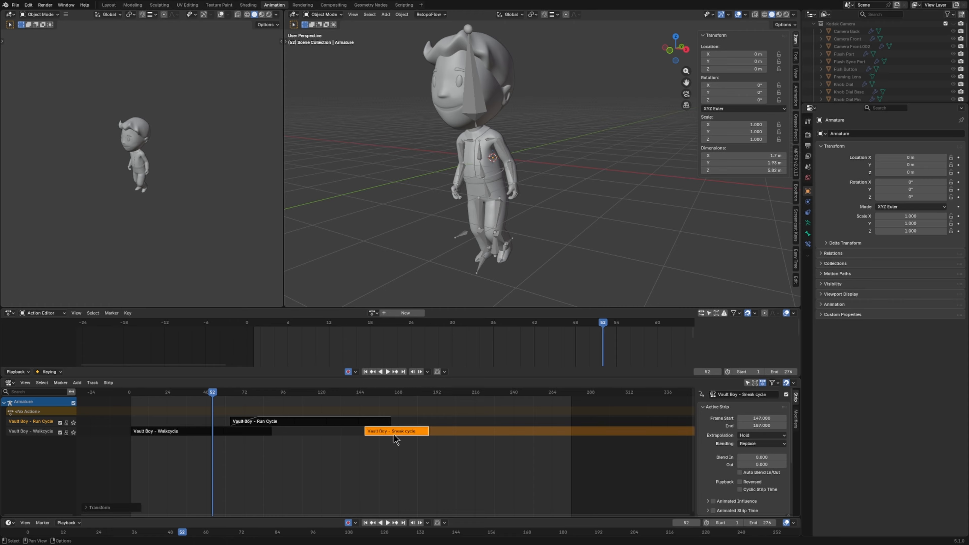
Step: Check the run cycle pose near frames 155 to 173 and set the sneak cycle strip's Repeat to 4.000
{"action": "left_click_drag", "start_coordinate": [377, 393], "coordinate": [401, 408]}
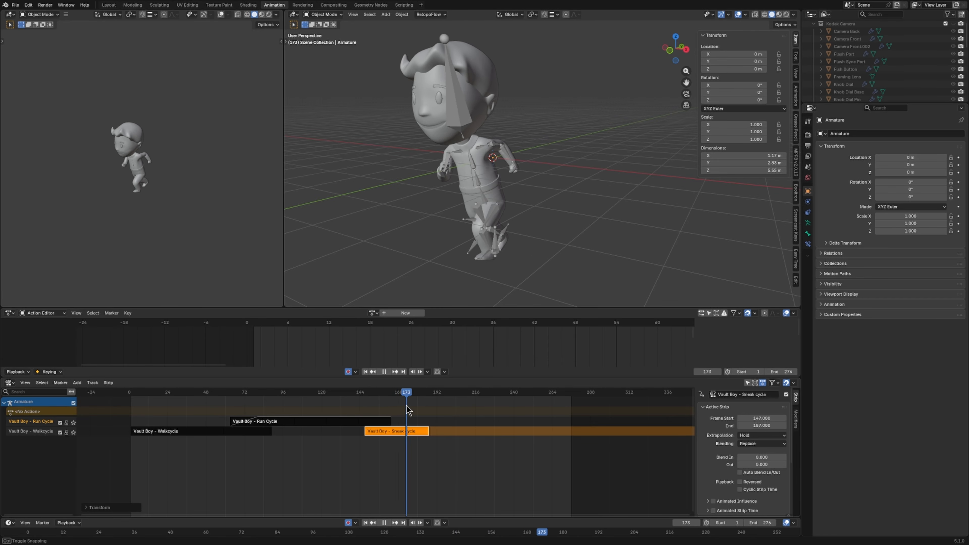
{"action": "left_click", "coordinate": [358, 423]}
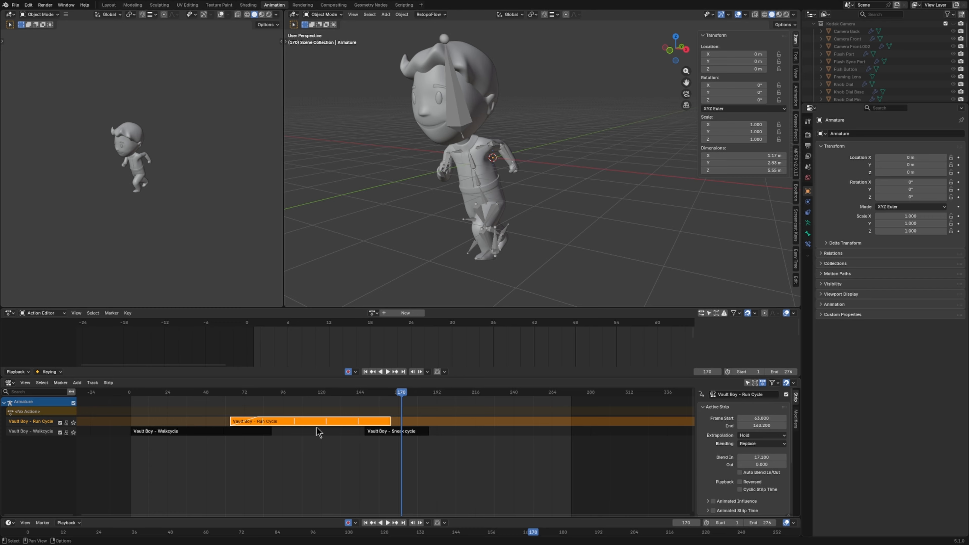
{"action": "left_click_drag", "start_coordinate": [390, 394], "coordinate": [377, 394]}
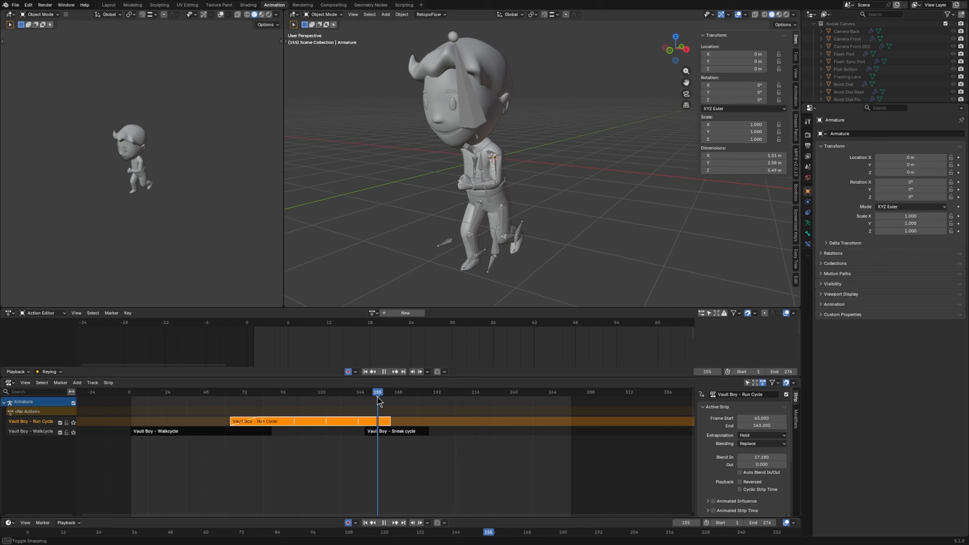
{"action": "left_click", "coordinate": [396, 433]}
{"action": "scroll", "coordinate": [722, 462], "scroll_direction": "down", "scroll_amount": 5}
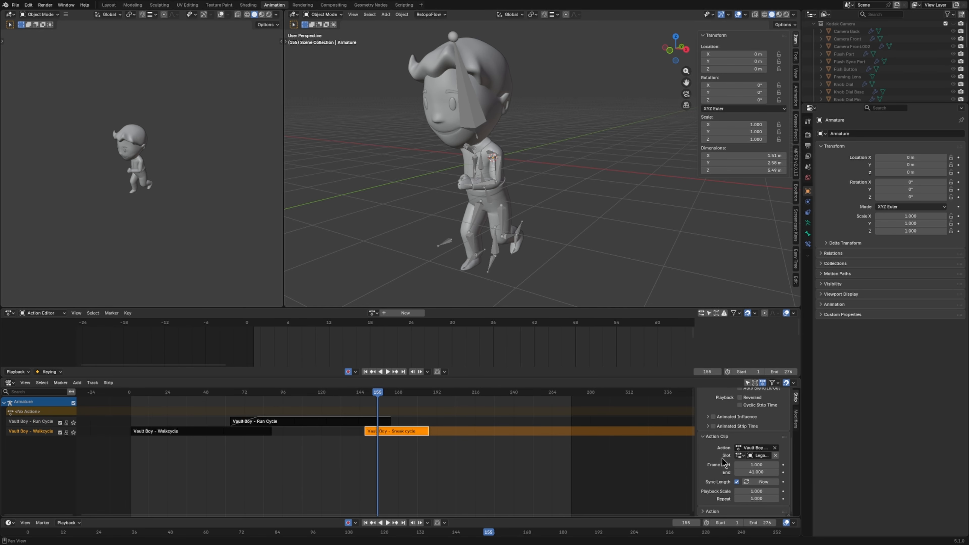
{"action": "left_click_drag", "start_coordinate": [763, 498], "coordinate": [795, 497]}
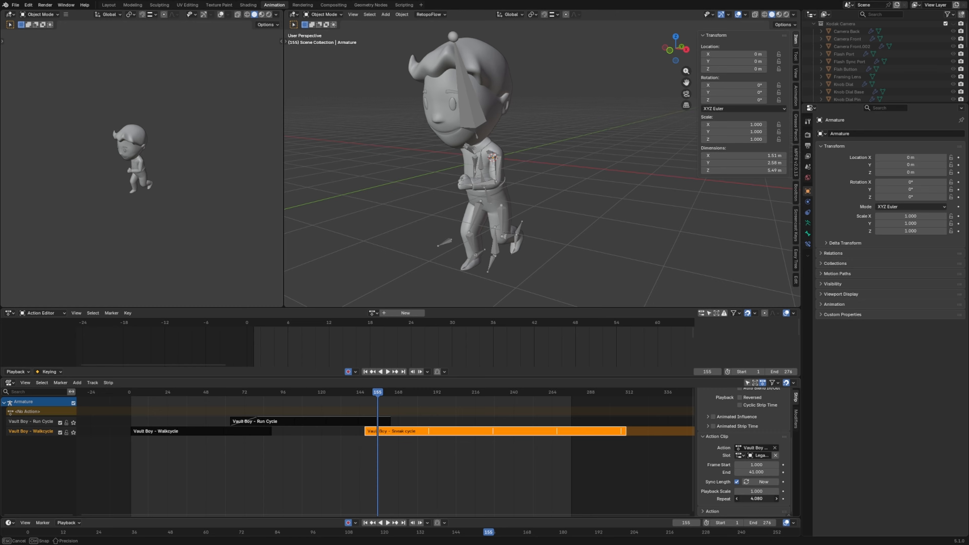
{"action": "left_click_drag", "start_coordinate": [795, 498], "coordinate": [794, 498]}
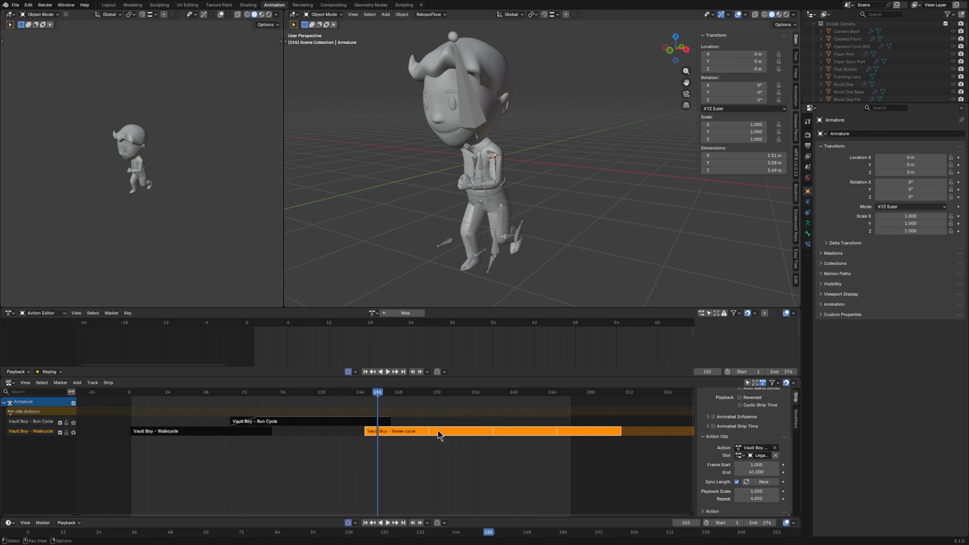
Step: Set the run cycle strip's Repeat to 7.020 and move the sneak cycle strip to start at about frame 178
{"action": "left_click", "coordinate": [363, 421]}
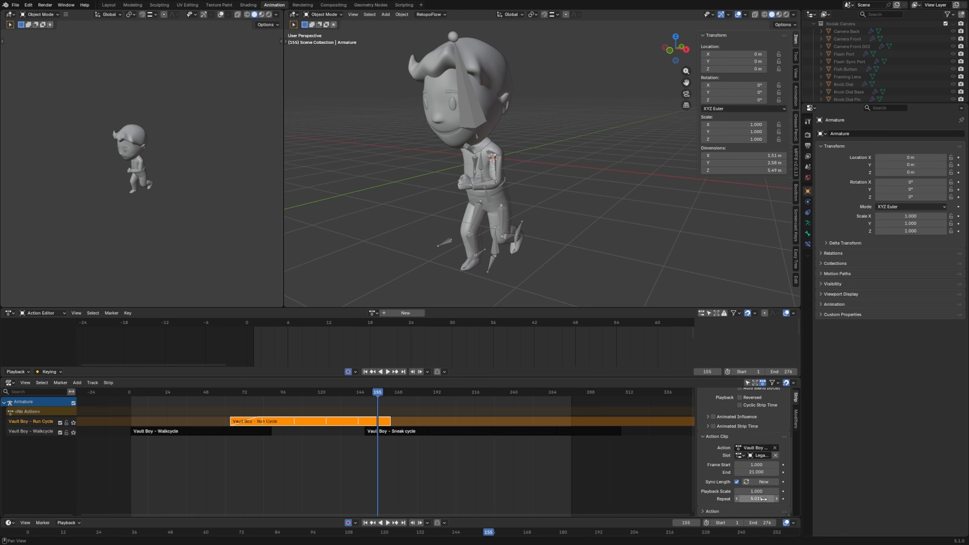
{"action": "left_click_drag", "start_coordinate": [765, 499], "coordinate": [781, 499]}
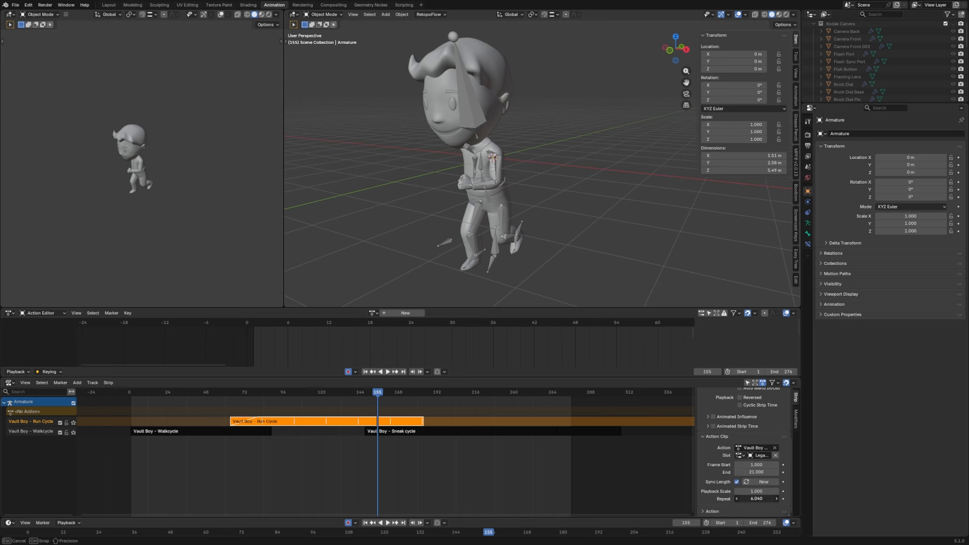
{"action": "left_click_drag", "start_coordinate": [786, 499], "coordinate": [757, 499]}
{"action": "left_click_drag", "start_coordinate": [403, 436], "coordinate": [453, 435]}
Step: Set the run cycle strip's Blend Out to 19.770 frames and put the playhead at frame 179 to inspect the blend
{"action": "left_click", "coordinate": [440, 395]}
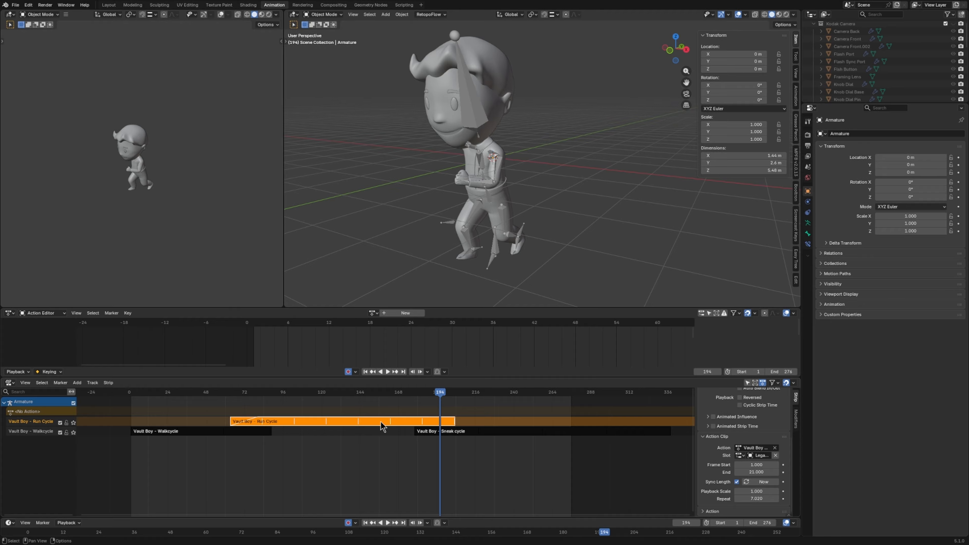
{"action": "scroll", "coordinate": [760, 464], "scroll_direction": "up", "scroll_amount": 5}
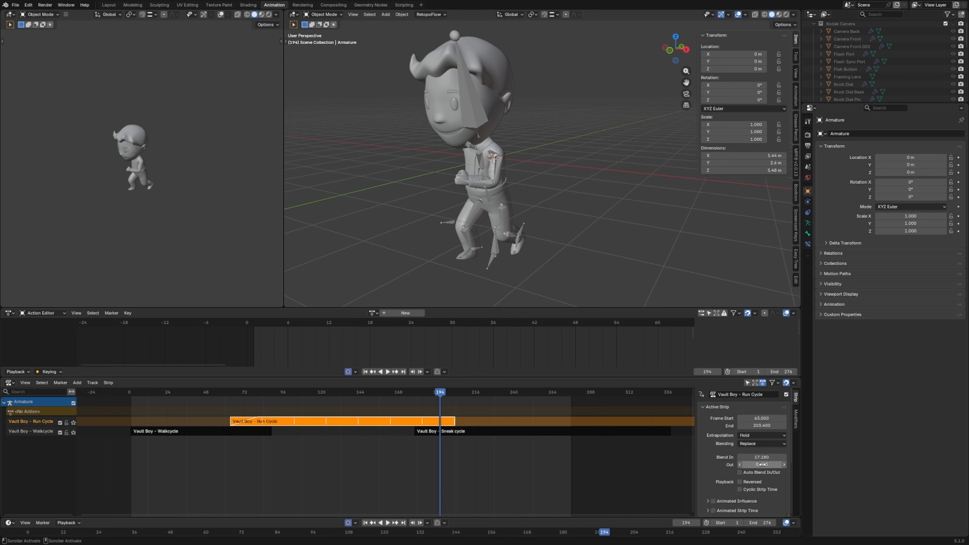
{"action": "mouse_move", "coordinate": [760, 464]}
{"action": "left_mouse_down"}
{"action": "mouse_move", "coordinate": [796, 465]}
{"action": "mouse_move", "coordinate": [759, 473]}
{"action": "left_mouse_up"}
{"action": "left_click", "coordinate": [418, 392]}
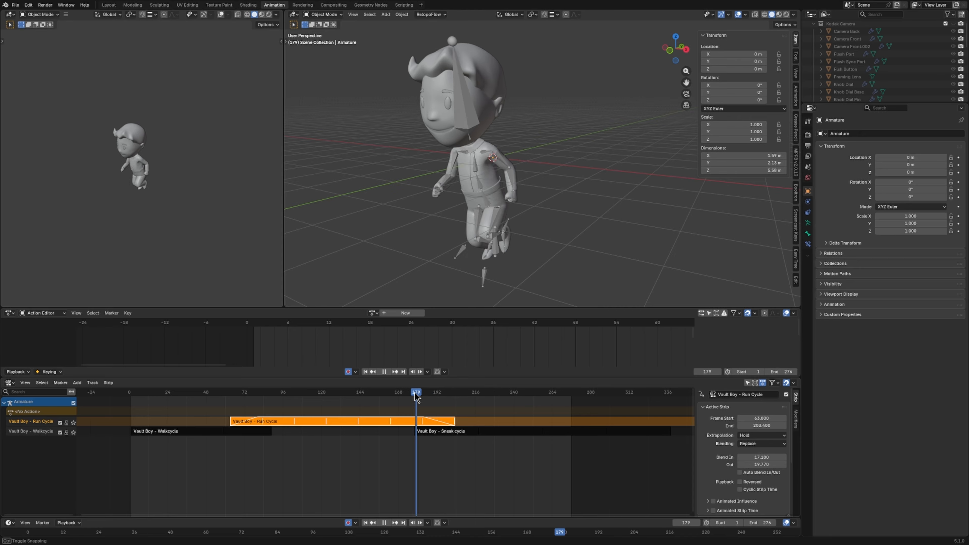
Step: Stop playback, check the run-to-sneak blend, and shift the sneak cycle strip to start at about frame 179
{"action": "key", "text": "space"}
{"action": "mouse_move", "coordinate": [449, 401]}
{"action": "left_mouse_down"}
{"action": "mouse_move", "coordinate": [461, 401]}
{"action": "mouse_move", "coordinate": [444, 402]}
{"action": "left_mouse_up"}
{"action": "mouse_move", "coordinate": [441, 398]}
{"action": "left_mouse_down"}
{"action": "mouse_move", "coordinate": [474, 400]}
{"action": "mouse_move", "coordinate": [445, 401]}
{"action": "left_mouse_up"}
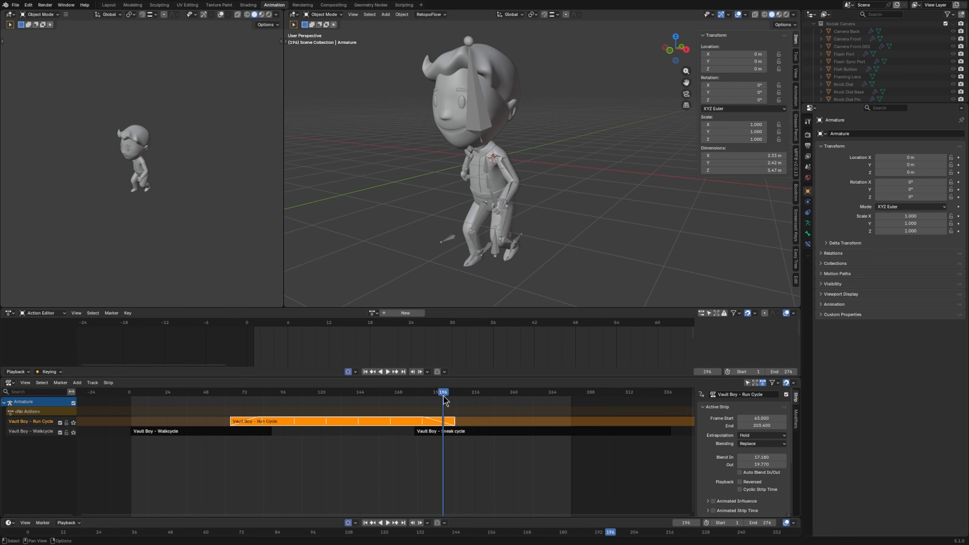
{"action": "left_click", "coordinate": [463, 433]}
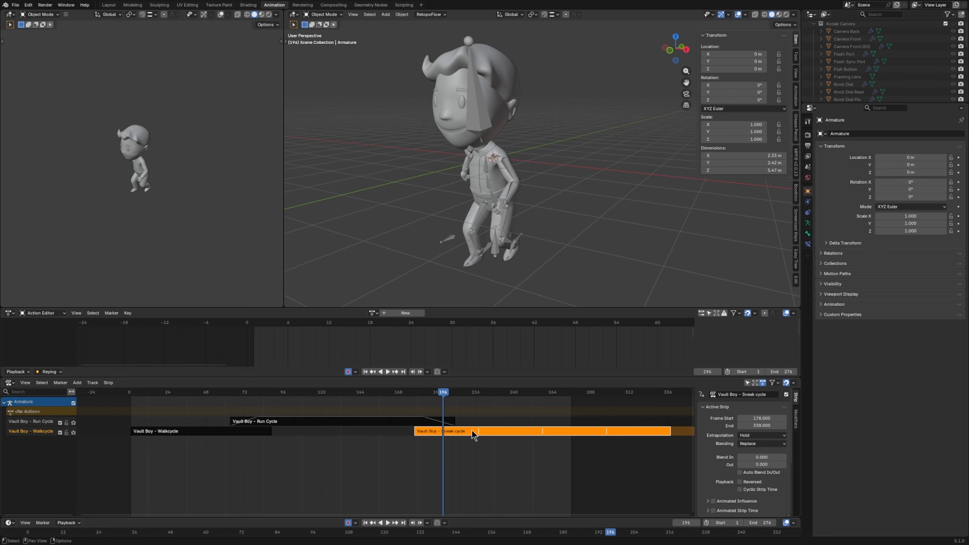
{"action": "key", "text": "g"}
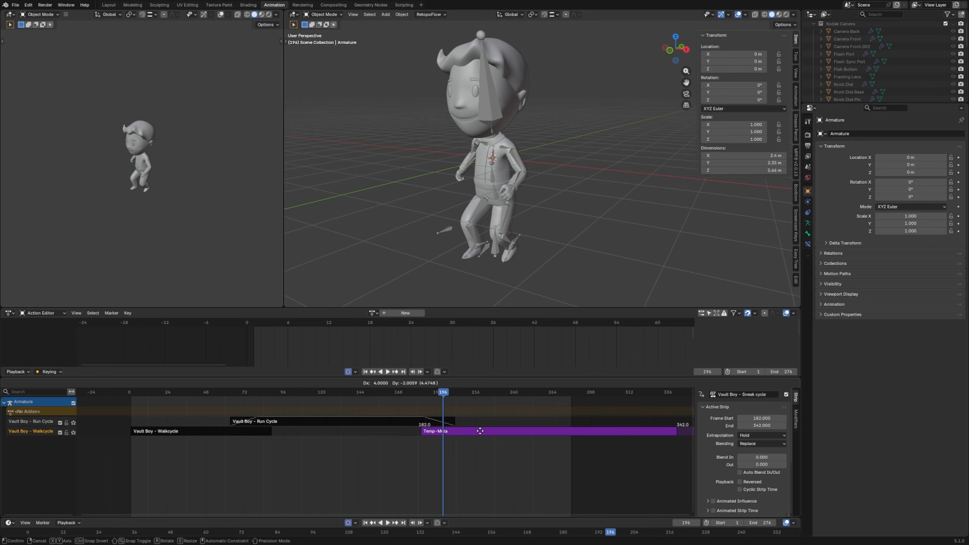
{"action": "left_click", "coordinate": [481, 431]}
{"action": "mouse_move", "coordinate": [437, 398]}
{"action": "left_mouse_down"}
{"action": "mouse_move", "coordinate": [417, 396]}
{"action": "mouse_move", "coordinate": [437, 403]}
{"action": "left_mouse_up"}
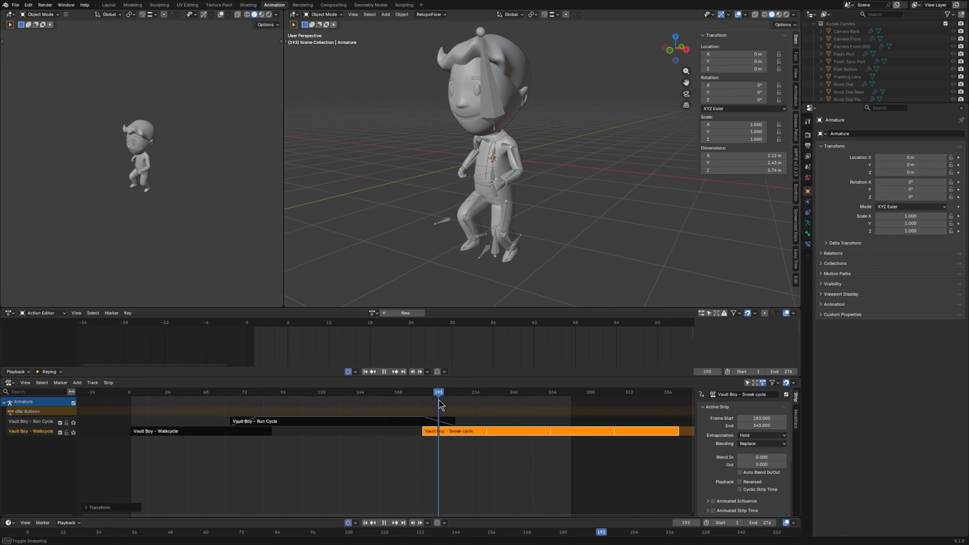
{"action": "key", "text": "g"}
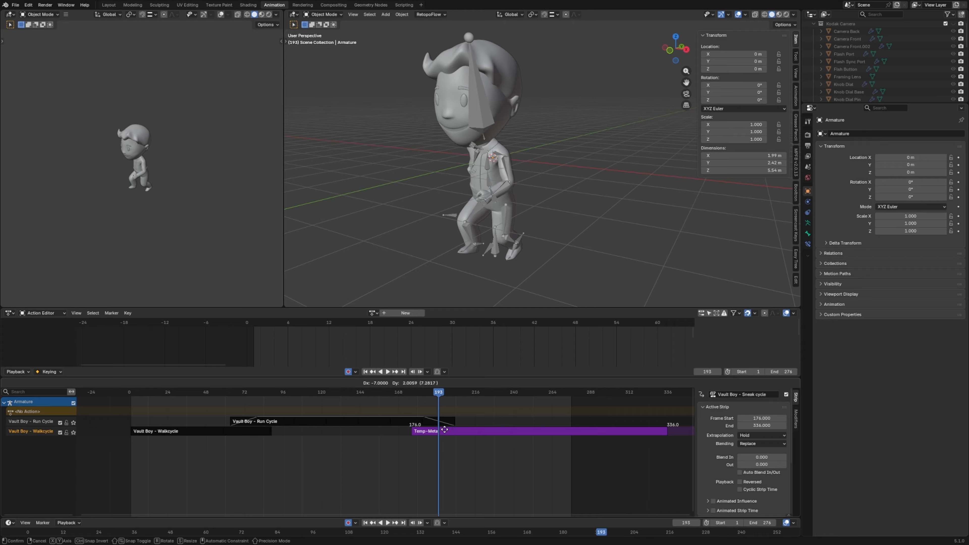
{"action": "left_click", "coordinate": [445, 434]}
{"action": "key", "text": "g"}
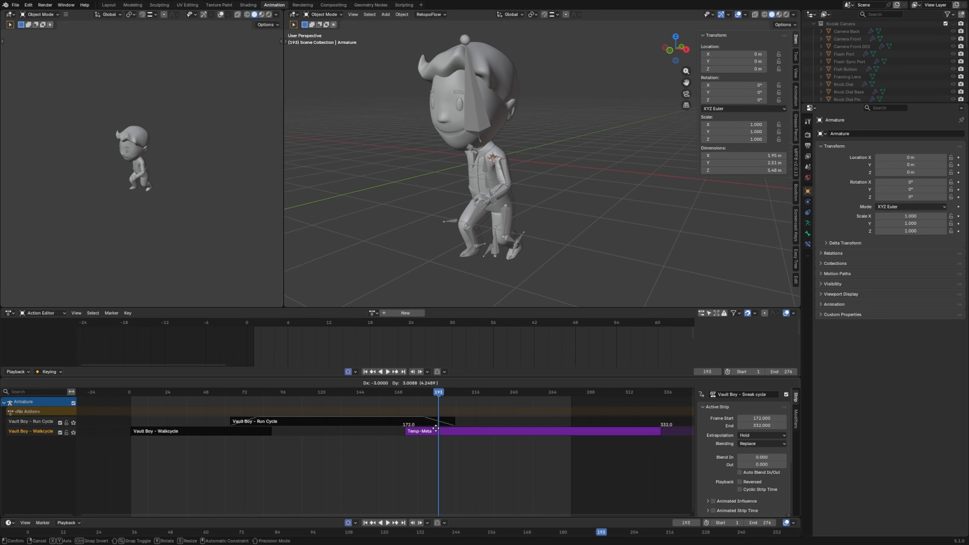
{"action": "left_click", "coordinate": [446, 430]}
{"action": "mouse_move", "coordinate": [439, 396]}
{"action": "left_mouse_down"}
{"action": "mouse_move", "coordinate": [420, 397]}
{"action": "mouse_move", "coordinate": [462, 398]}
{"action": "mouse_move", "coordinate": [431, 397]}
{"action": "left_mouse_up"}
Step: Set the run cycle strip's Blend Out to 25.280 frames, scrub through the blend, and save the file
{"action": "left_click", "coordinate": [405, 422]}
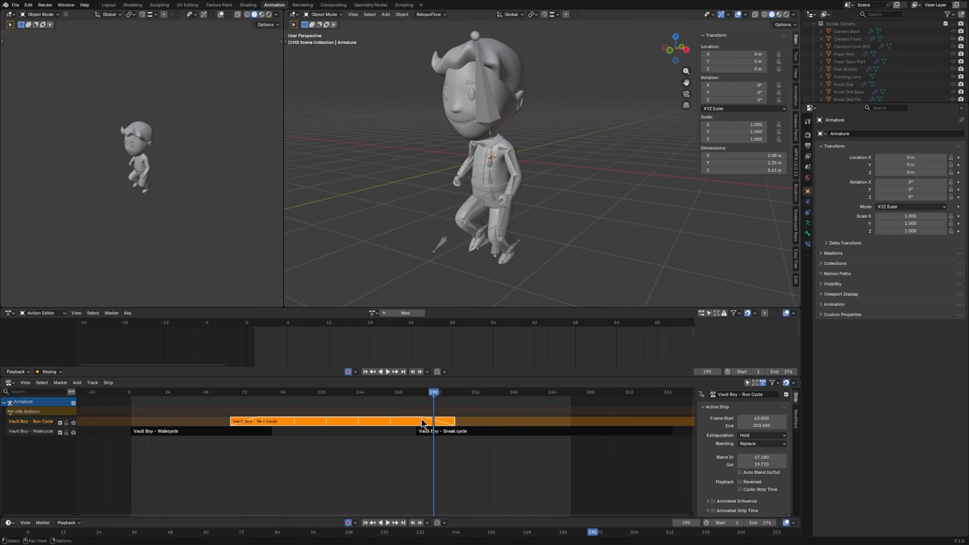
{"action": "left_click_drag", "start_coordinate": [760, 464], "coordinate": [753, 465]}
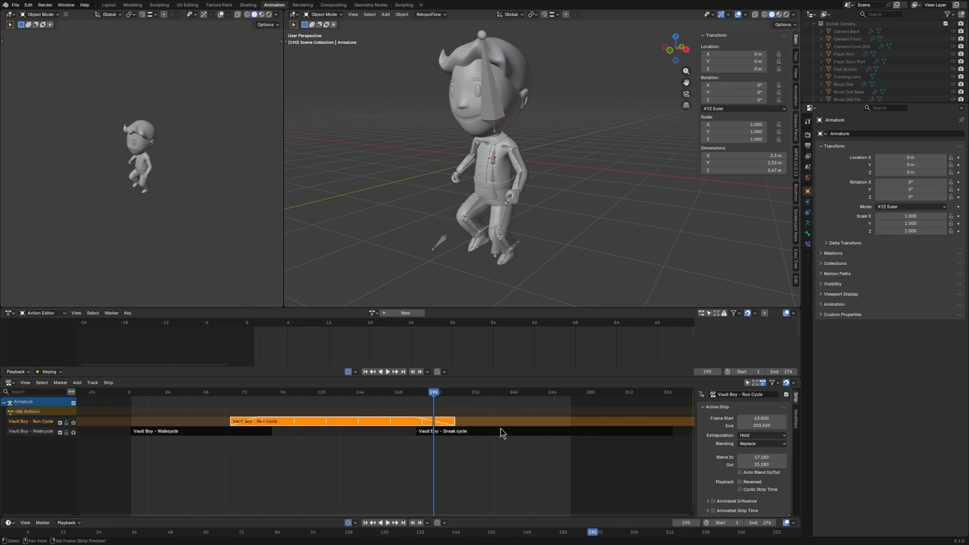
{"action": "left_click_drag", "start_coordinate": [419, 396], "coordinate": [515, 413]}
{"action": "key", "text": "ctrl+s"}
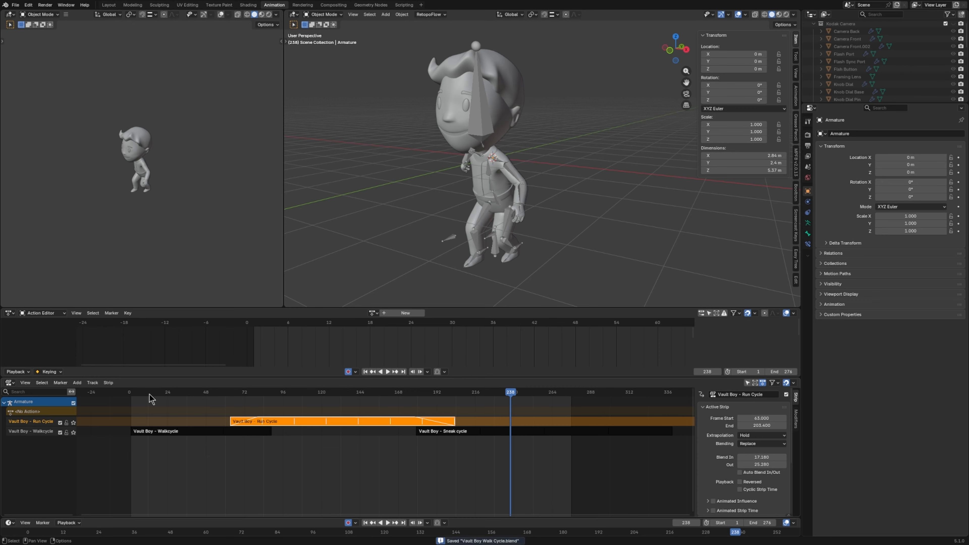
Step: Return to frame 1, deselect the run cycle strip, and hide the overlays in the main 3D viewport
{"action": "left_click_drag", "start_coordinate": [159, 397], "coordinate": [131, 405]}
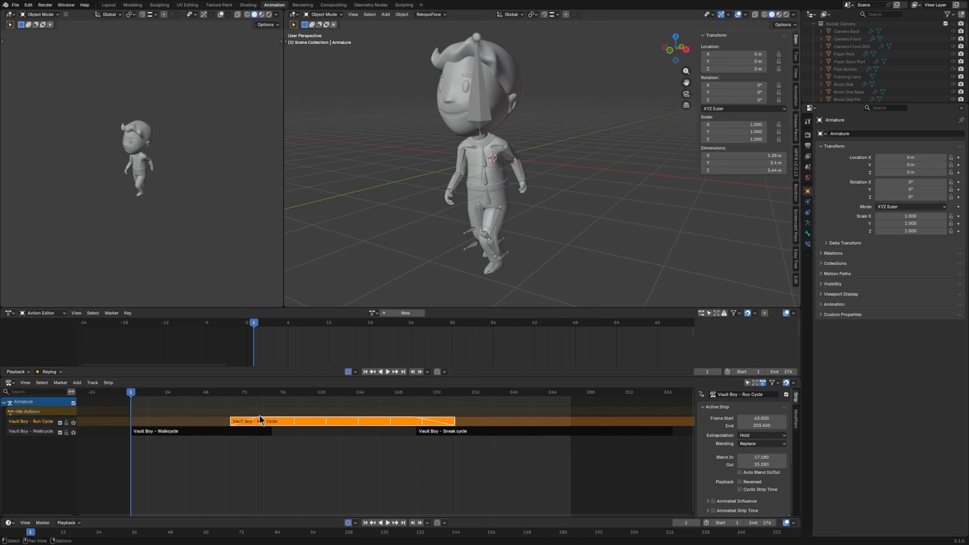
{"action": "left_click", "coordinate": [456, 460]}
{"action": "middle_click_drag", "start_coordinate": [454, 459], "coordinate": [436, 464]}
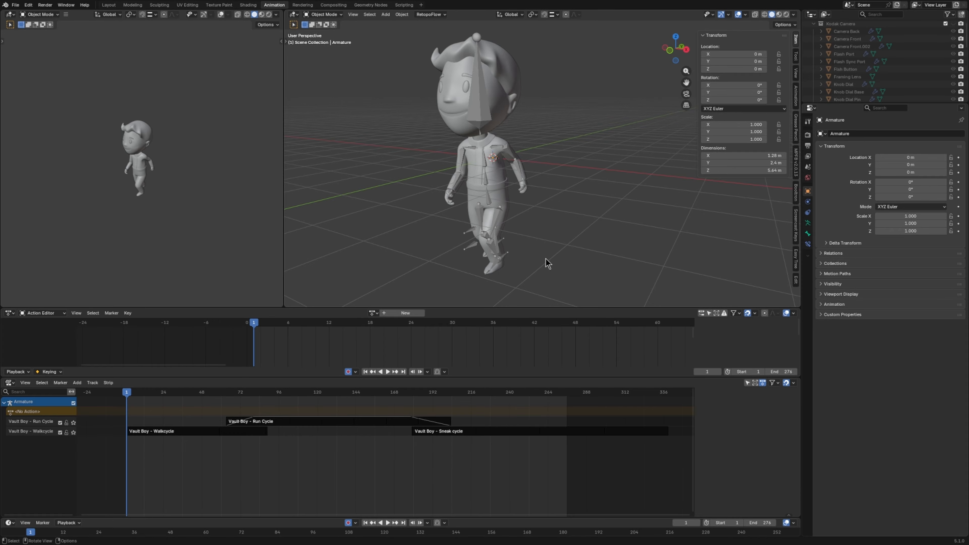
{"action": "left_click", "coordinate": [739, 14]}
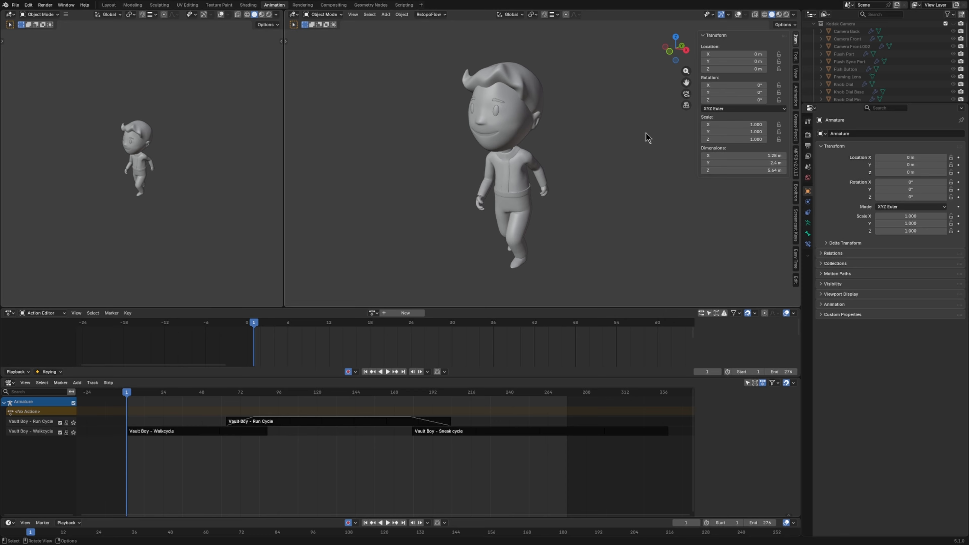
Step: Play the combined animation and extend the scene's end frame to 316
{"action": "key", "text": "space"}
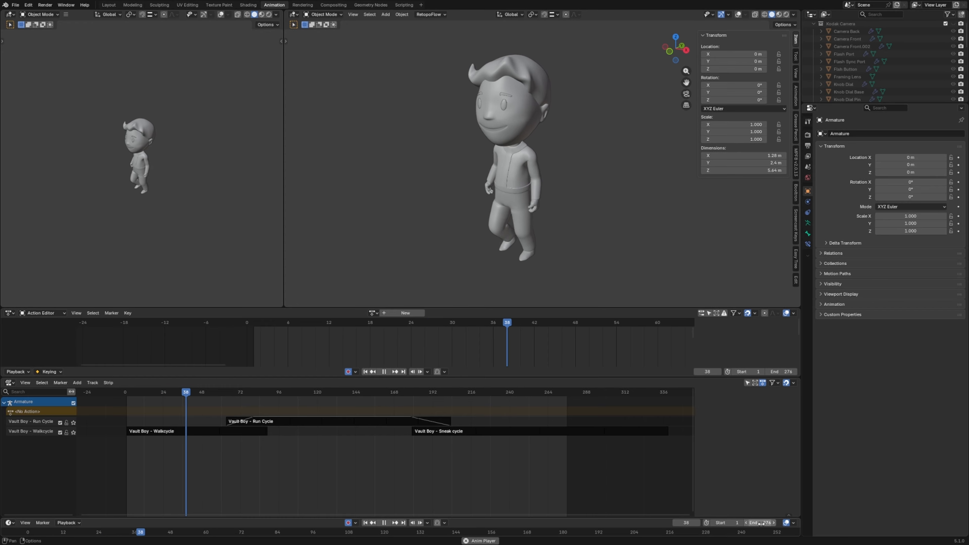
{"action": "left_click_drag", "start_coordinate": [760, 523], "coordinate": [777, 523]}
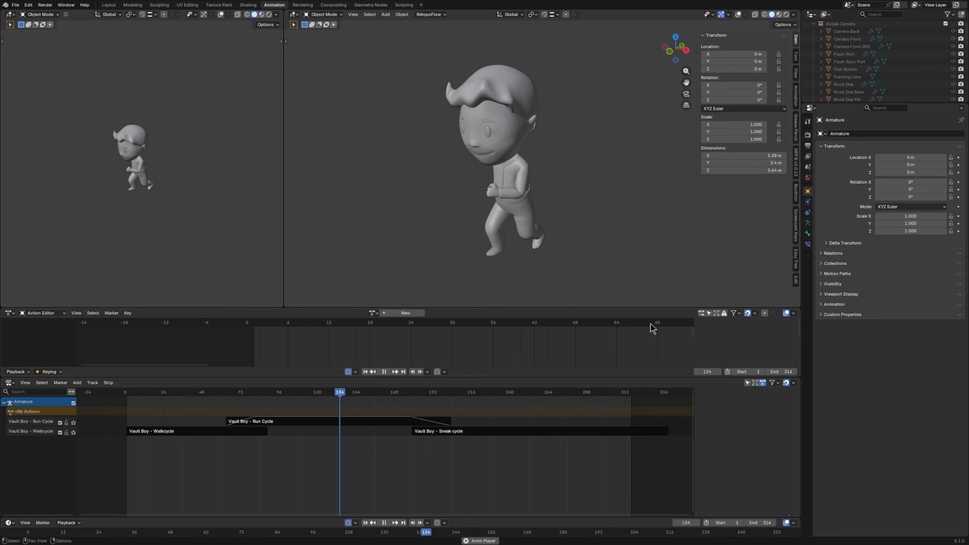
{"action": "mouse_move", "coordinate": [612, 201]}
{"action": "middle_mouse_down"}
{"action": "mouse_move", "coordinate": [624, 187]}
{"action": "mouse_move", "coordinate": [611, 188]}
{"action": "middle_mouse_up"}
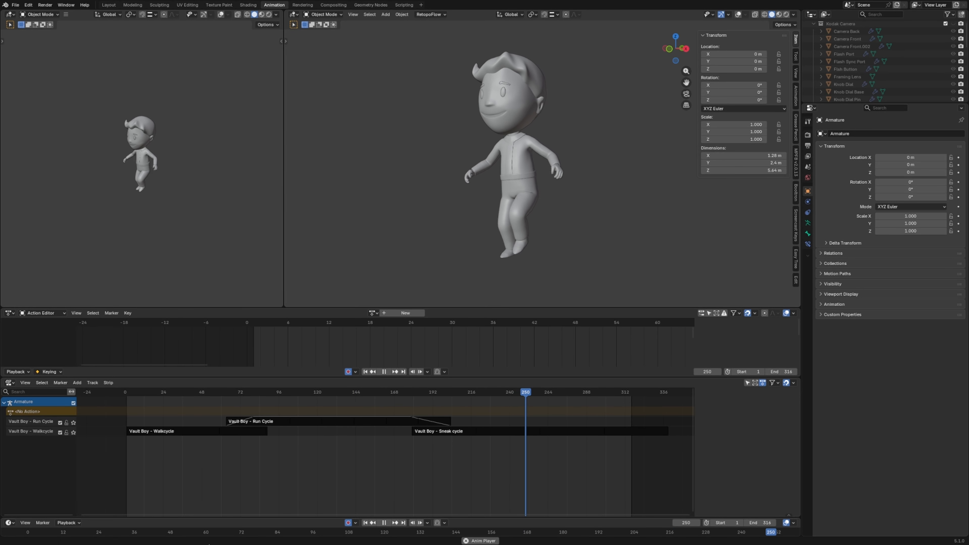
Step: Review the walk cycle strip's settings, and the run cycle strip's settings down to its Action Clip Repeat value
{"action": "left_click", "coordinate": [180, 433]}
{"action": "key", "text": "n"}
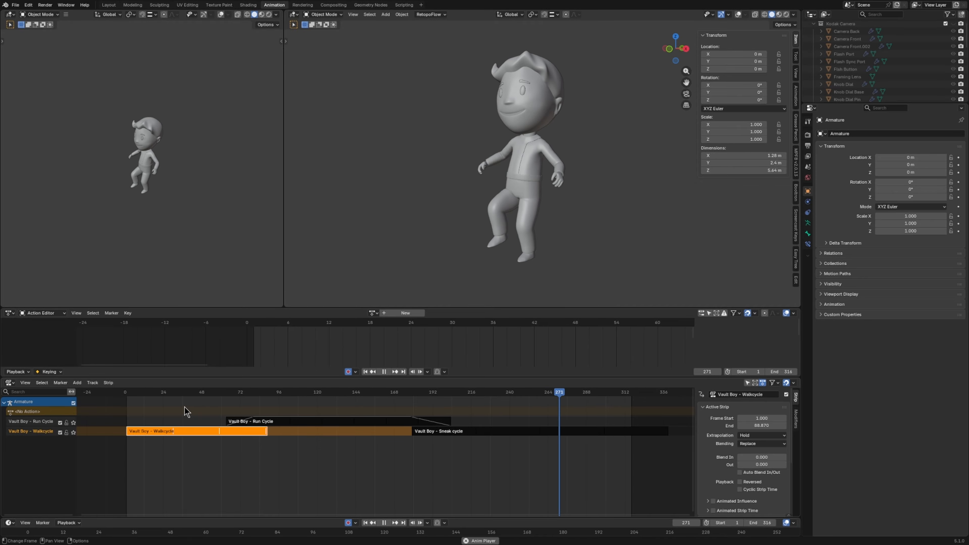
{"action": "left_click", "coordinate": [287, 422]}
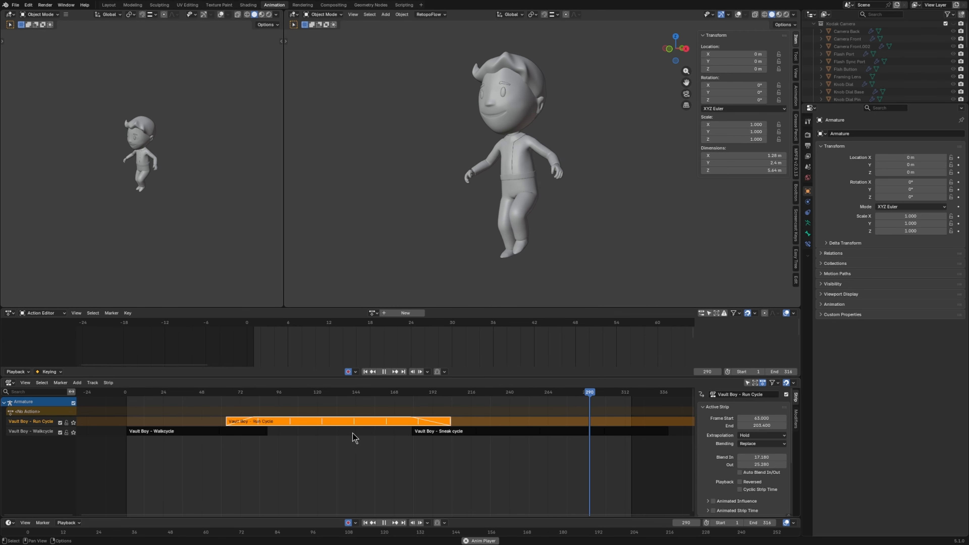
{"action": "scroll", "coordinate": [753, 457], "scroll_direction": "down", "scroll_amount": 5}
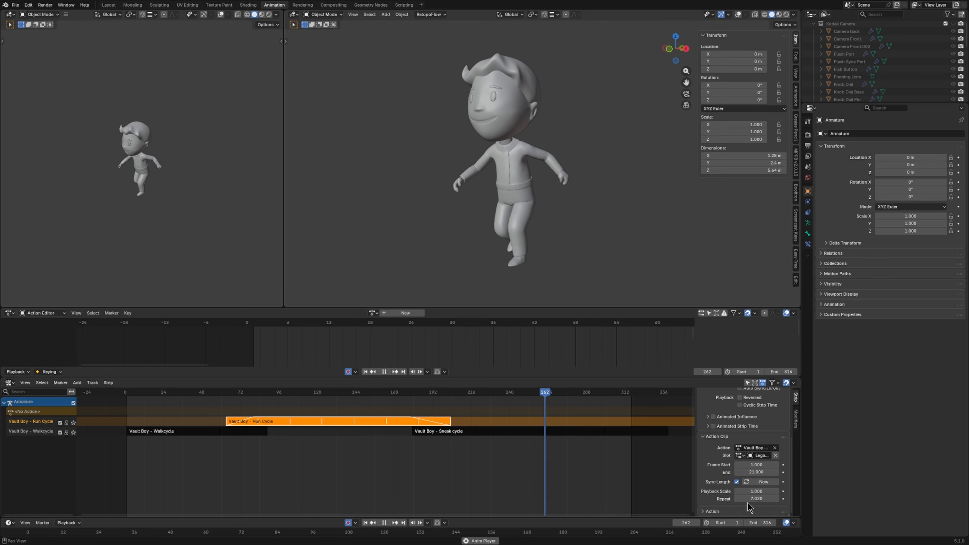
{"action": "scroll", "coordinate": [549, 147], "scroll_direction": "down", "scroll_amount": 1}
Step: Orbit around the character and restore the overlays in the main 3D viewport
{"action": "middle_click_drag", "start_coordinate": [560, 149], "coordinate": [585, 168]}
{"action": "key", "text": "alt+shift+z"}
{"action": "scroll", "coordinate": [595, 162], "scroll_direction": "up", "scroll_amount": 2}
{"action": "scroll", "coordinate": [586, 171], "scroll_direction": "down", "scroll_amount": 1}
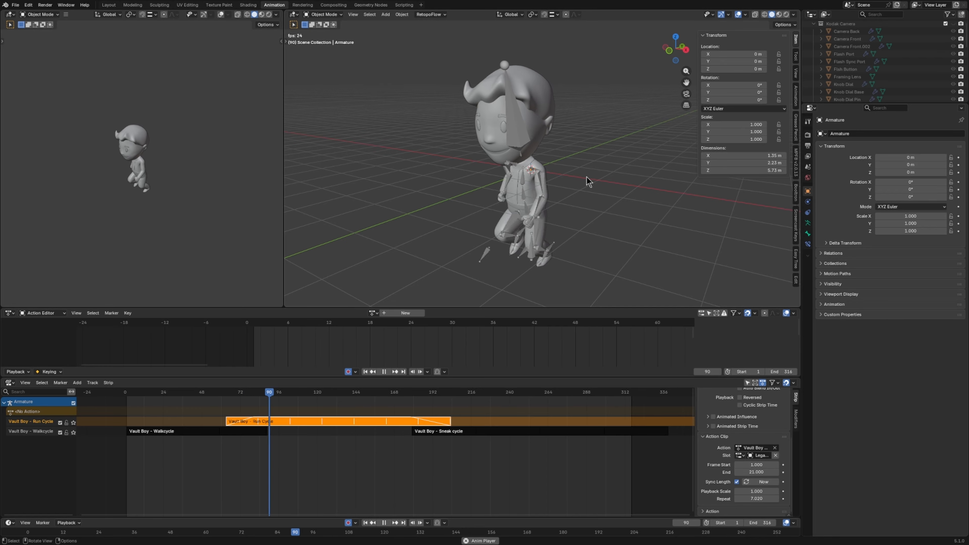
Step: Stop playback, return to frame 1, and save the file
{"action": "key", "text": "space"}
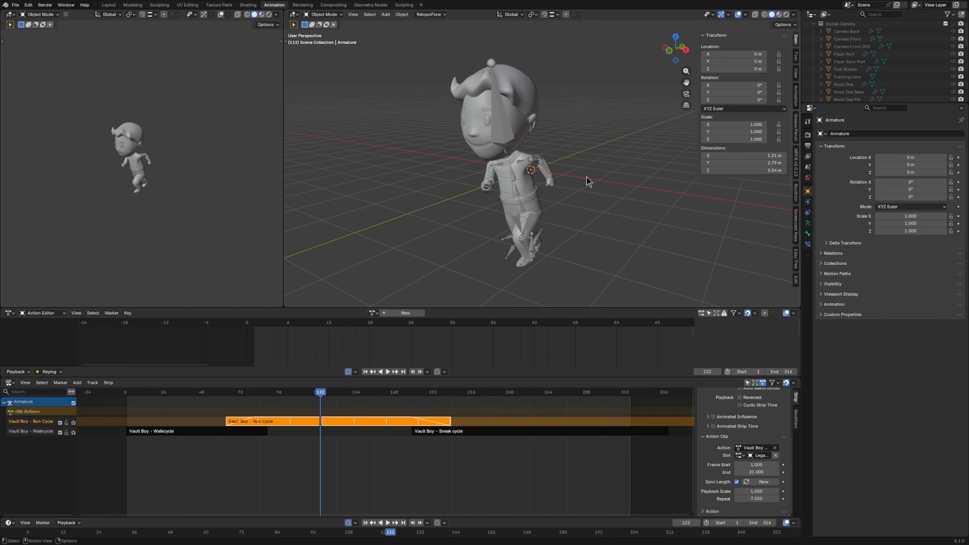
{"action": "key", "text": "shift+Left"}
{"action": "key", "text": "ctrl+s"}
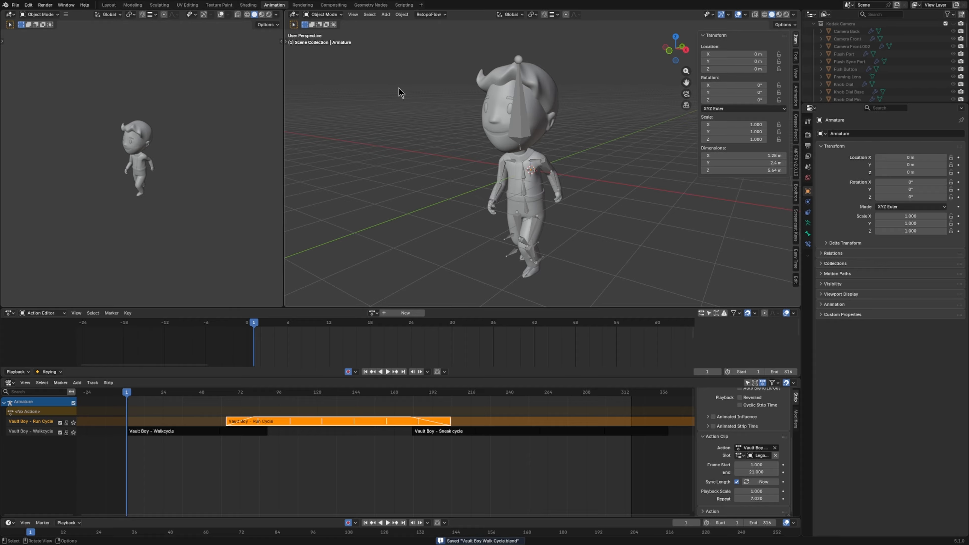
Step: Switch the main 3D viewport to rendered shading and look at the character against the world background
{"action": "left_click", "coordinate": [15, 5]}
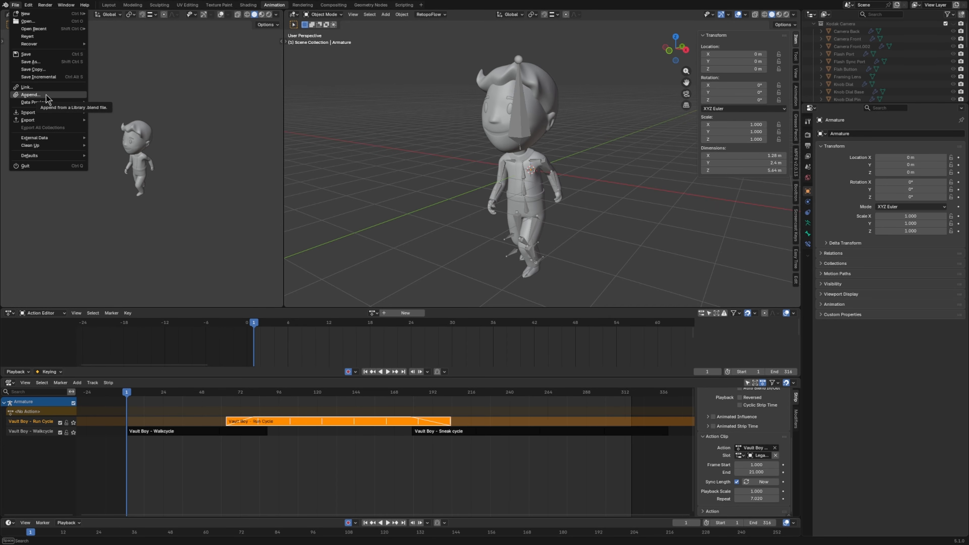
{"action": "left_click", "coordinate": [786, 15]}
{"action": "middle_click_drag", "start_coordinate": [611, 100], "coordinate": [614, 93]}
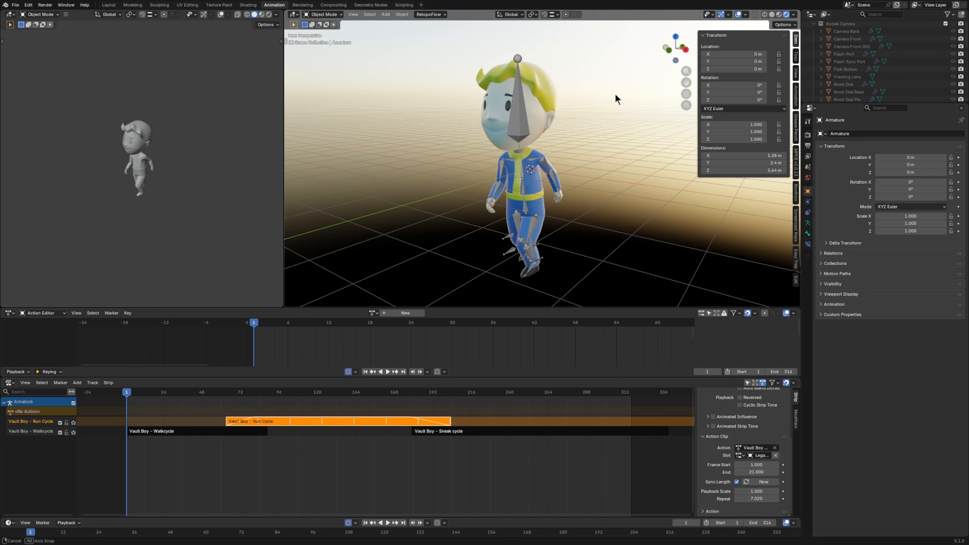
Step: Remove the Sky Texture from the world background color and set the background Strength to 1.000
{"action": "left_click", "coordinate": [809, 178]}
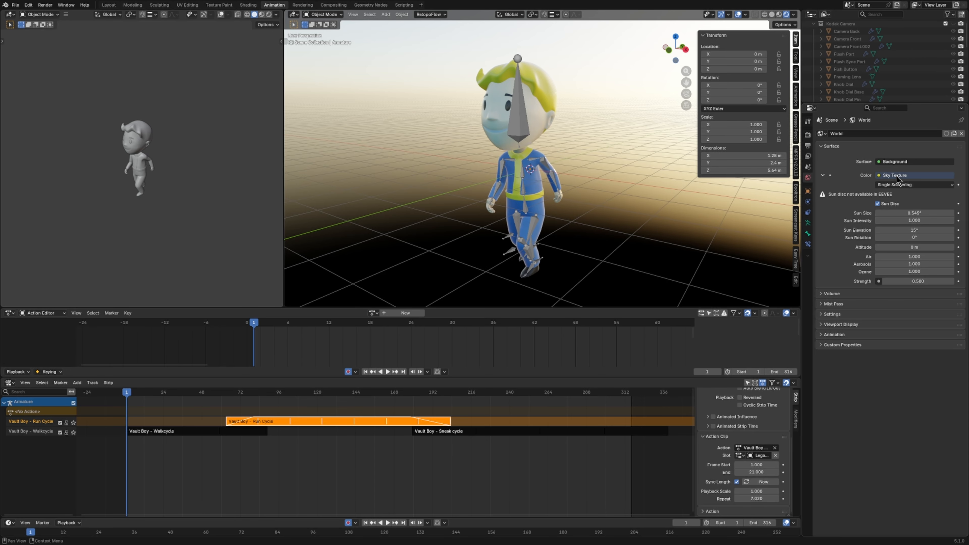
{"action": "middle_click_drag", "start_coordinate": [563, 124], "coordinate": [587, 110]}
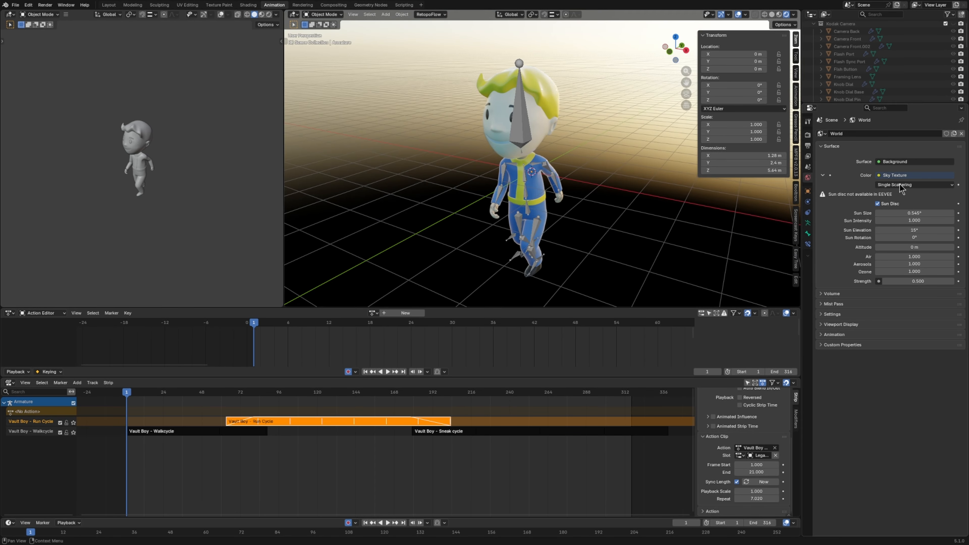
{"action": "left_click", "coordinate": [904, 177]}
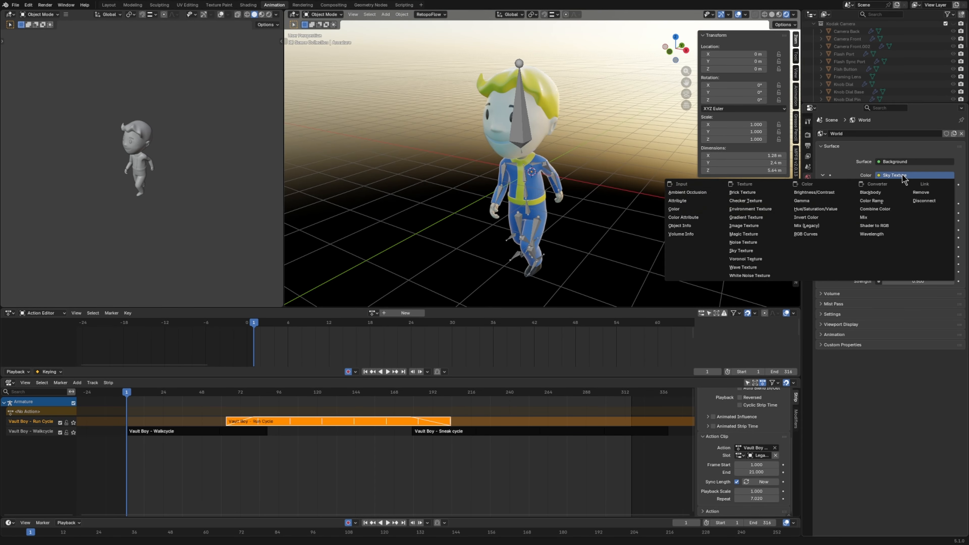
{"action": "left_click", "coordinate": [929, 193]}
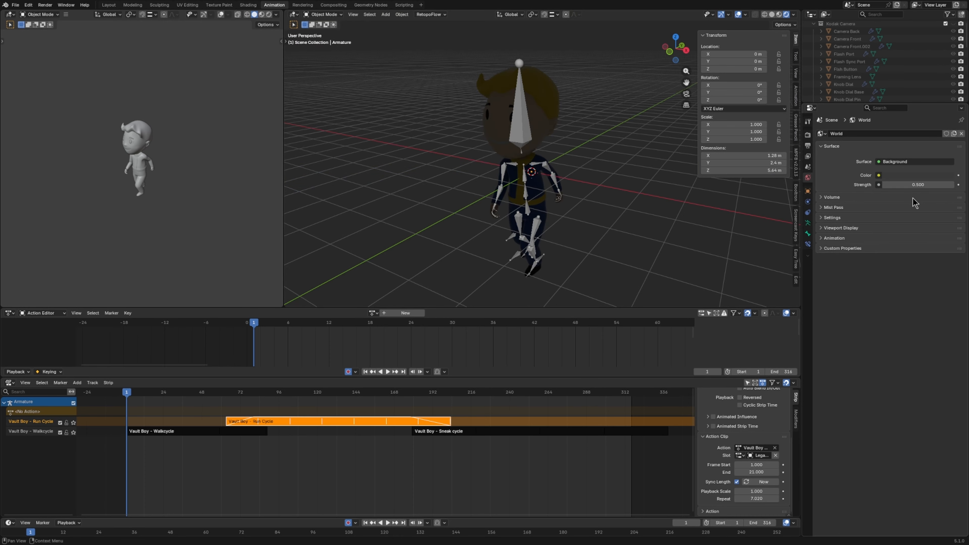
{"action": "left_click", "coordinate": [929, 185]}
{"action": "key", "text": "Return"}
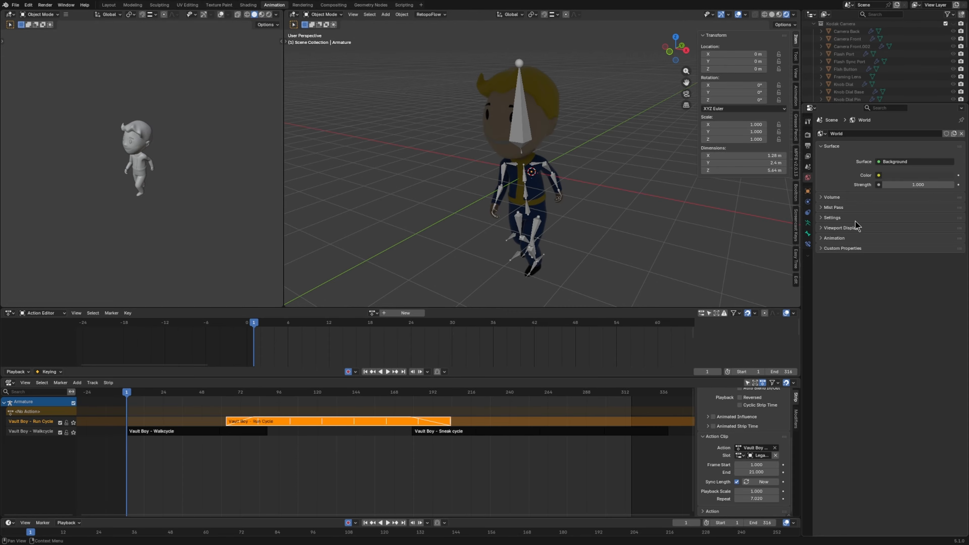
Step: View the character from slightly farther away in the rendered viewport and save the file
{"action": "middle_click_drag", "start_coordinate": [591, 128], "coordinate": [591, 163]}
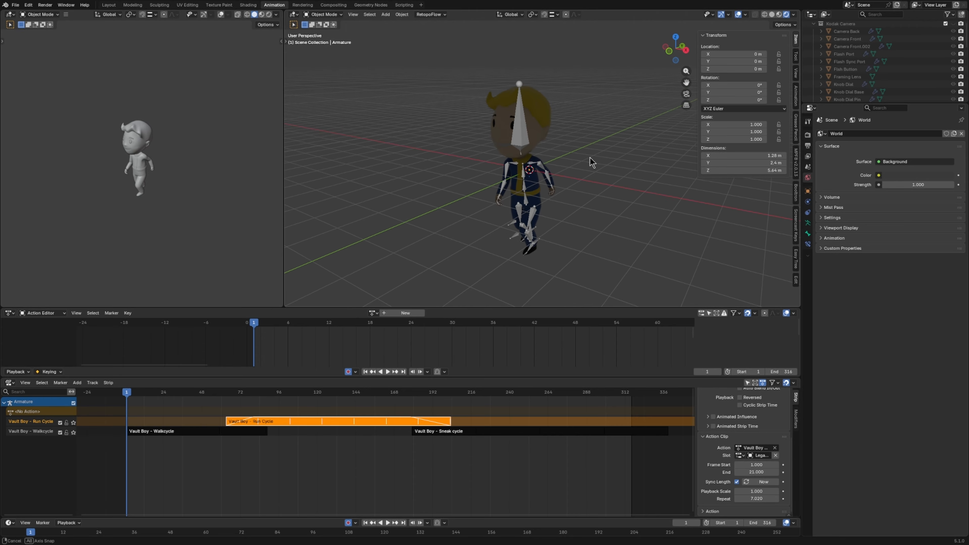
{"action": "key", "text": "ctrl+s"}
{"action": "middle_click_drag", "start_coordinate": [578, 176], "coordinate": [600, 163], "text": "shift"}
{"action": "key", "text": "ctrl+s"}
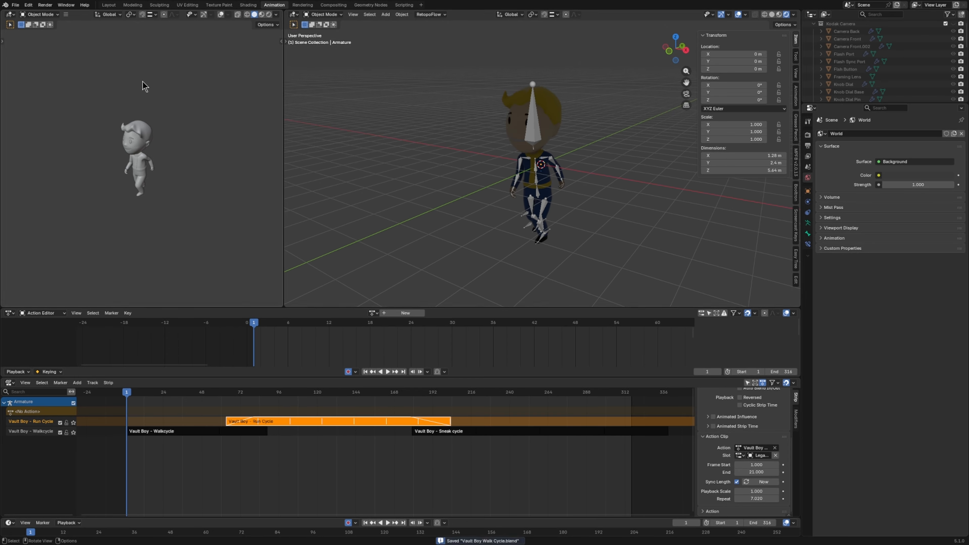
Step: Append the Scene data-block named Scene from Vault Boy Run Cycle.blend into the current file
{"action": "left_click", "coordinate": [15, 5]}
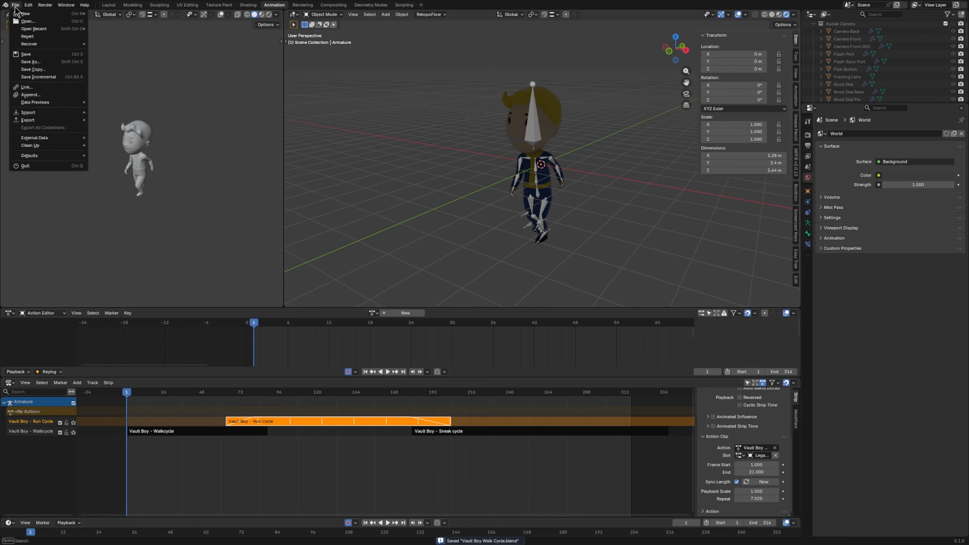
{"action": "left_click", "coordinate": [35, 95]}
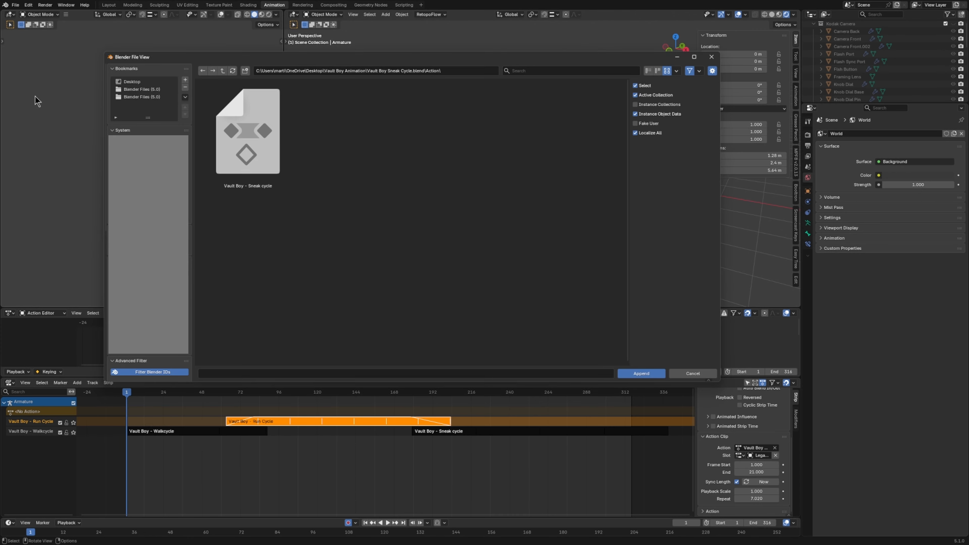
{"action": "left_click", "coordinate": [223, 70]}
{"action": "left_click", "coordinate": [223, 70]}
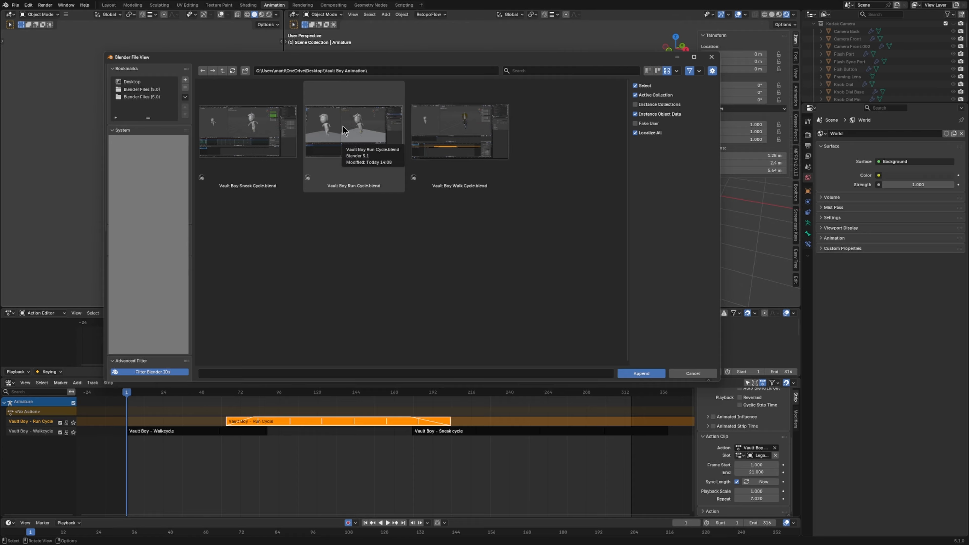
{"action": "left_click", "coordinate": [332, 147]}
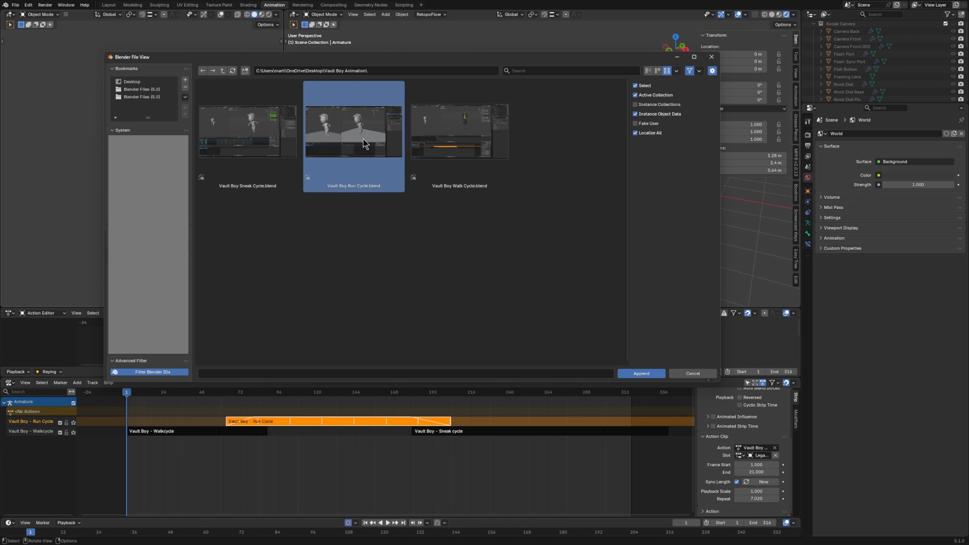
{"action": "double_click", "coordinate": [379, 135]}
{"action": "scroll", "coordinate": [378, 135], "scroll_direction": "down", "scroll_amount": 3}
{"action": "scroll", "coordinate": [378, 135], "scroll_direction": "down", "scroll_amount": 3}
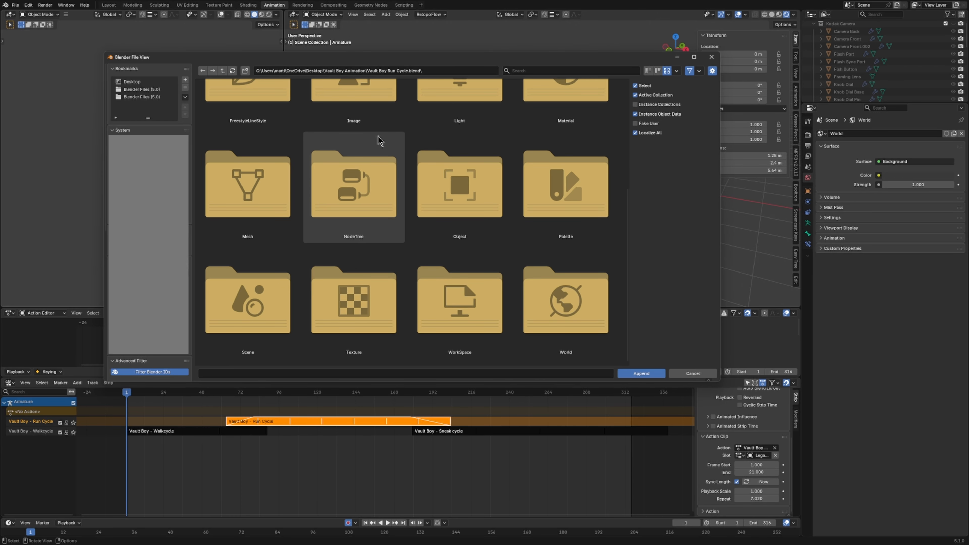
{"action": "left_click", "coordinate": [275, 296]}
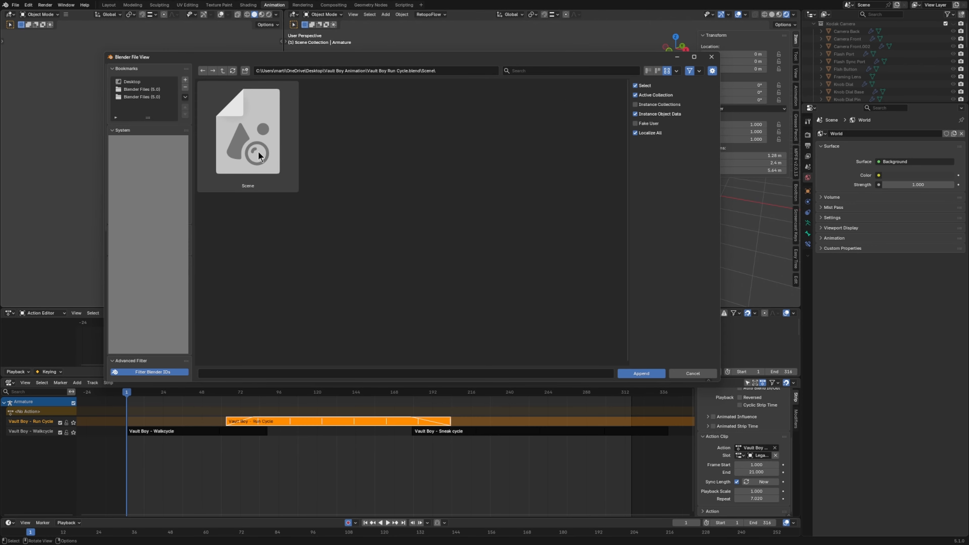
{"action": "left_click", "coordinate": [256, 128]}
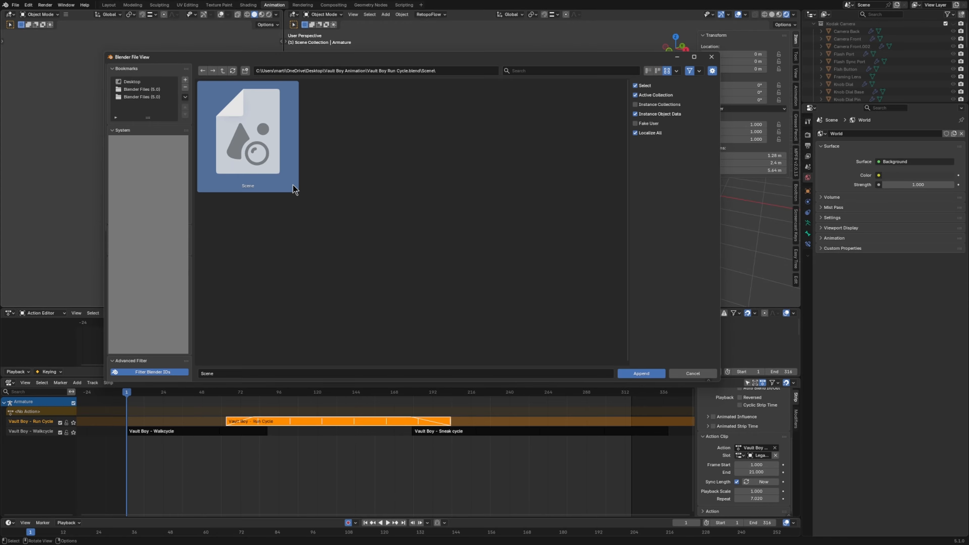
{"action": "left_click", "coordinate": [649, 374]}
Step: Switch the active scene to Scene.001 and briefly play its run animation, ending back at the start frame
{"action": "mouse_move", "coordinate": [594, 135]}
{"action": "middle_mouse_down", "text": "shift"}
{"action": "mouse_move", "coordinate": [603, 126]}
{"action": "mouse_move", "coordinate": [597, 134]}
{"action": "middle_mouse_up", "text": "shift"}
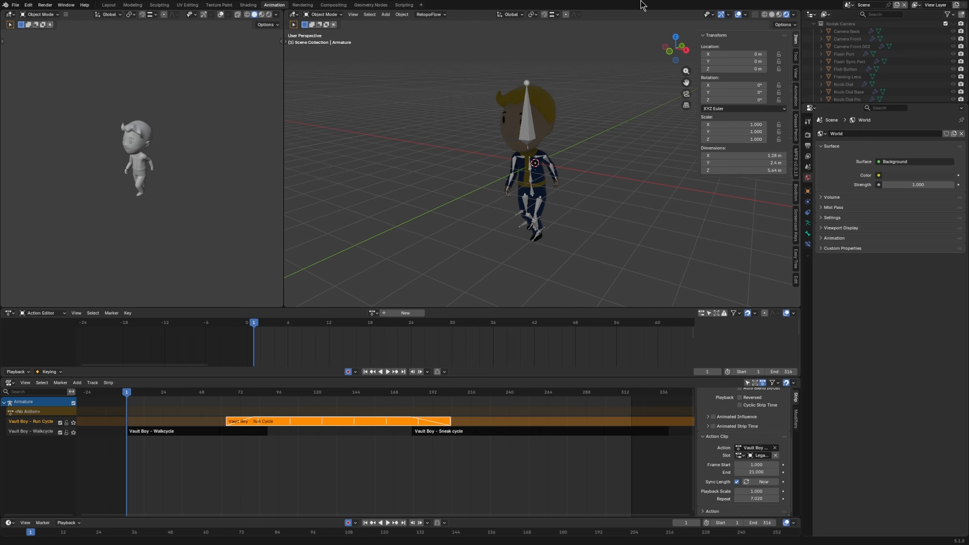
{"action": "left_click", "coordinate": [851, 6]}
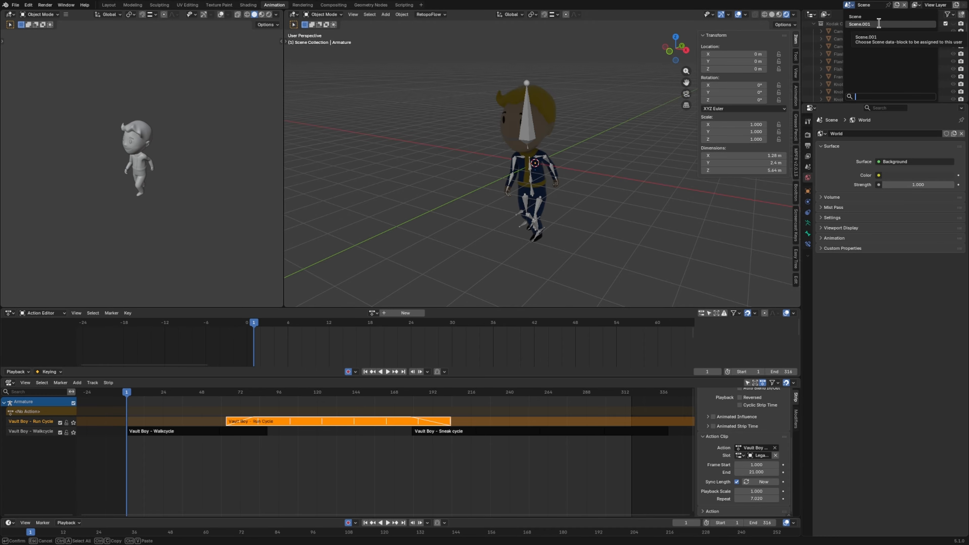
{"action": "left_click", "coordinate": [879, 23]}
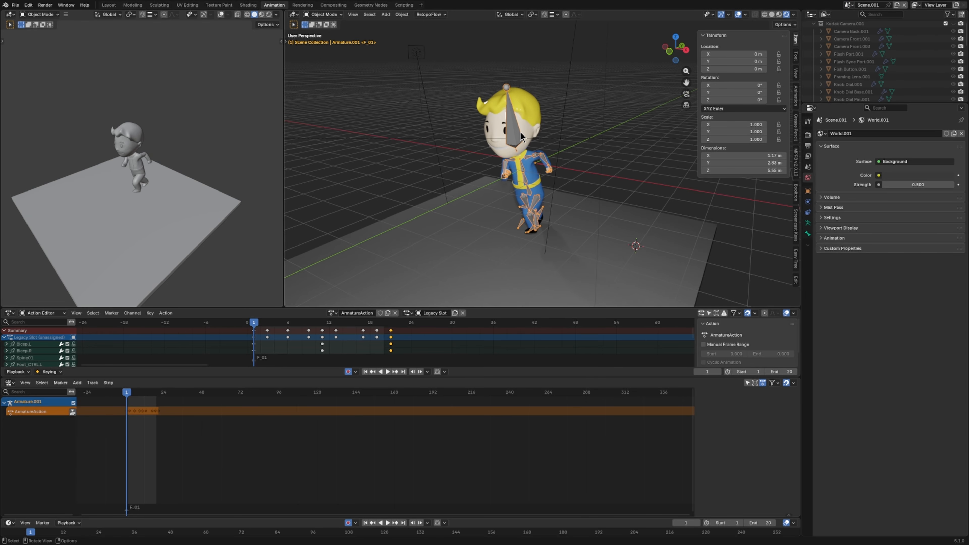
{"action": "scroll", "coordinate": [523, 137], "scroll_direction": "down", "scroll_amount": 2}
{"action": "key", "text": "space"}
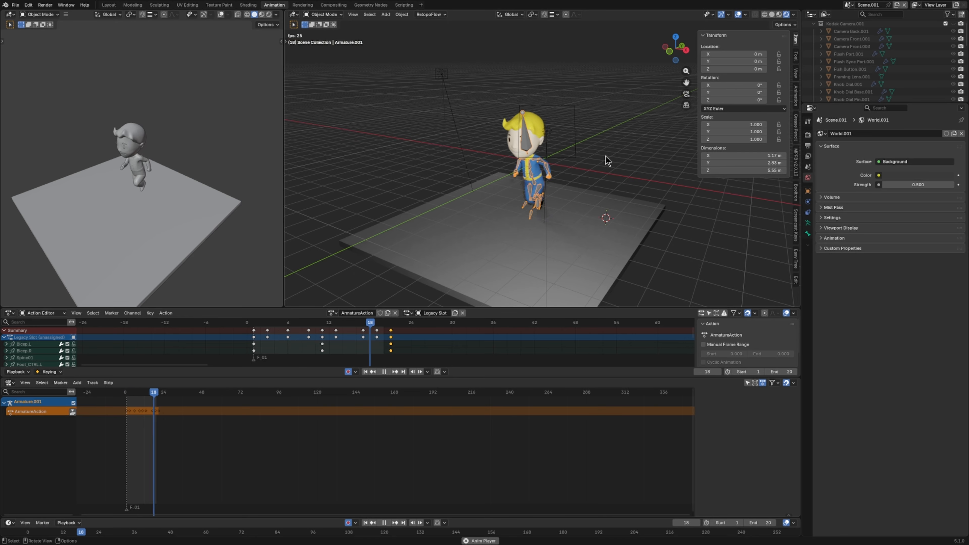
{"action": "key", "text": "Escape"}
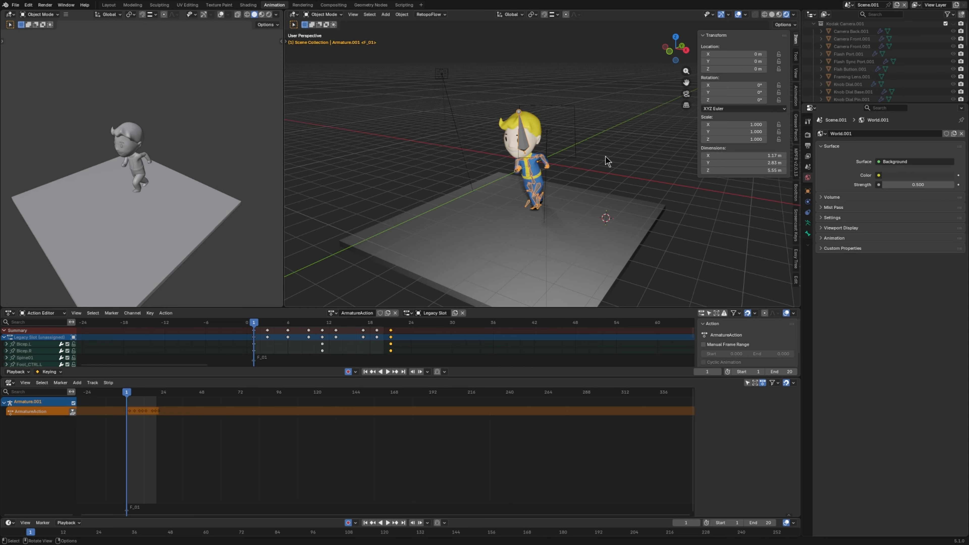
Step: Select both area lights and the floor plane in Scene.001 and link these objects to the scene named Scene
{"action": "left_click", "coordinate": [551, 138]}
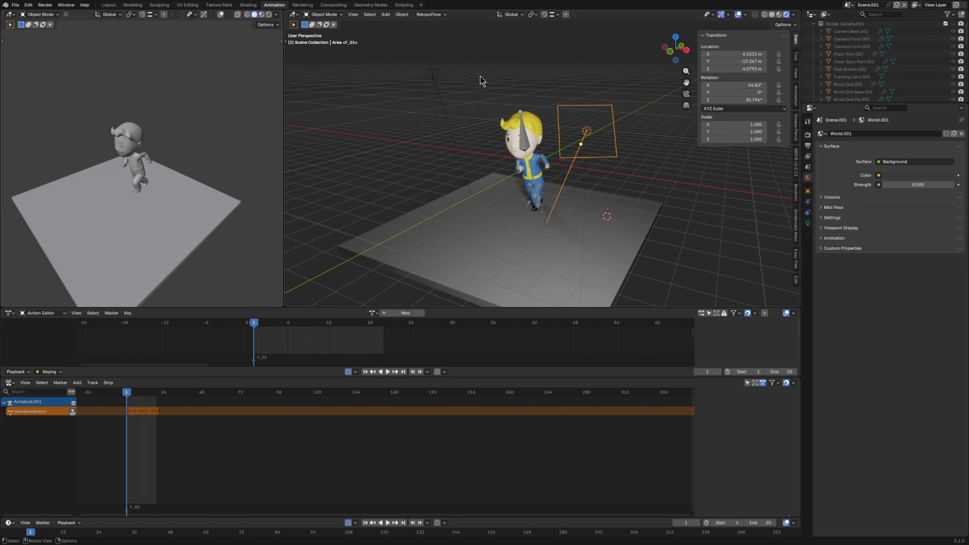
{"action": "left_click", "coordinate": [435, 82], "text": "shift"}
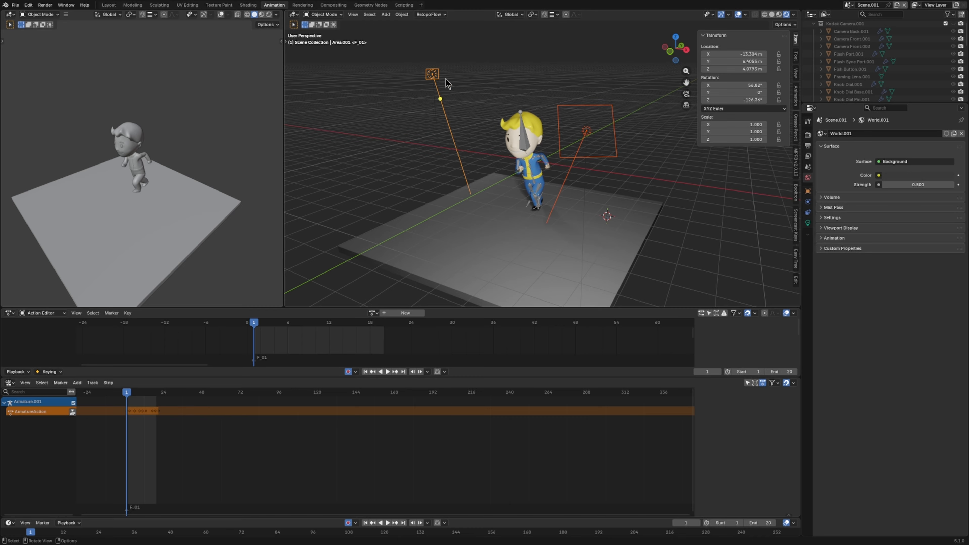
{"action": "left_click", "coordinate": [586, 134]}
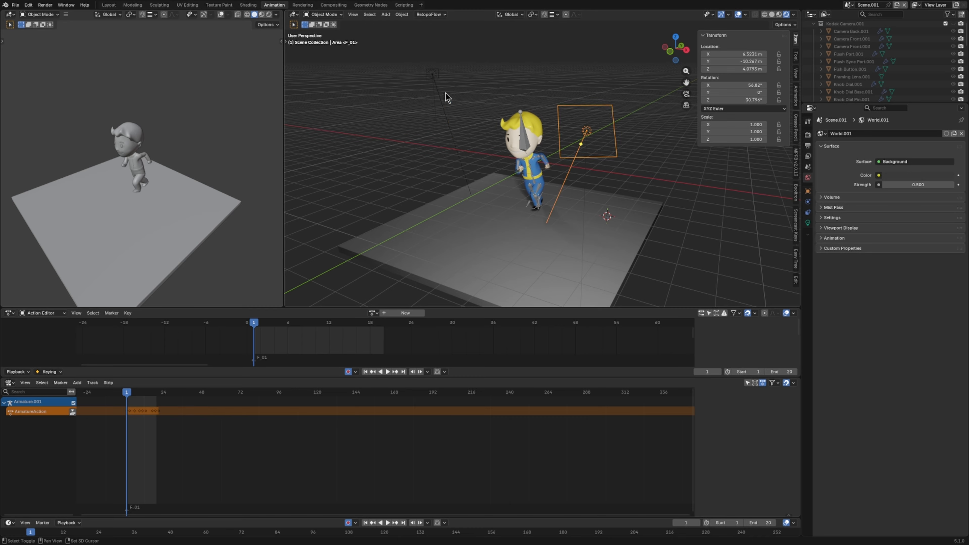
{"action": "left_click", "coordinate": [435, 78], "text": "shift"}
{"action": "left_click", "coordinate": [462, 241], "text": "shift"}
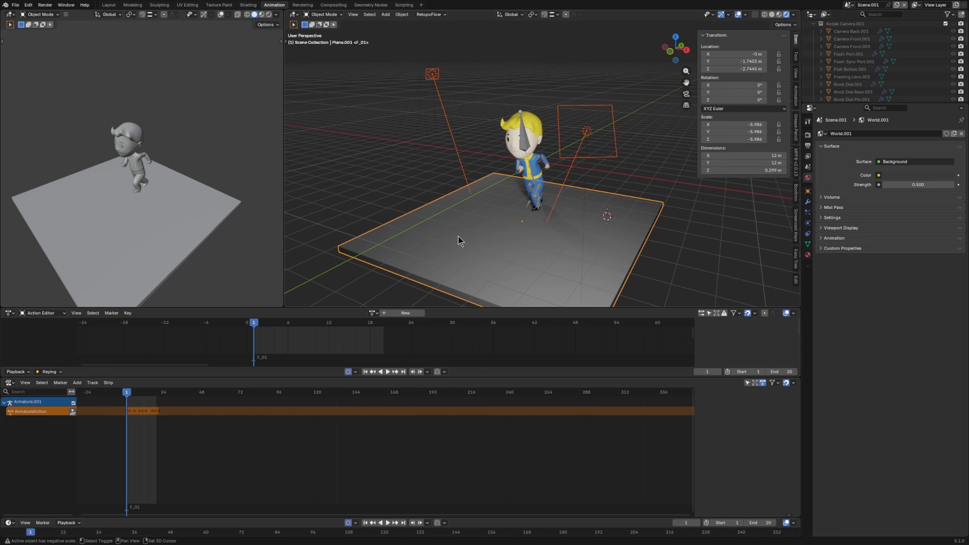
{"action": "middle_click_drag", "start_coordinate": [504, 234], "coordinate": [501, 209]}
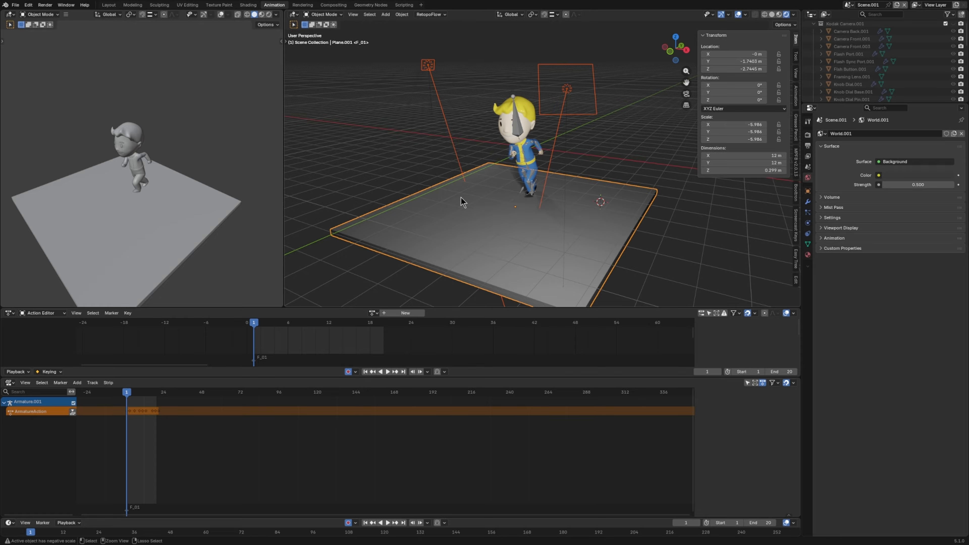
{"action": "key", "text": "ctrl+l"}
{"action": "mouse_move", "coordinate": [461, 198]}
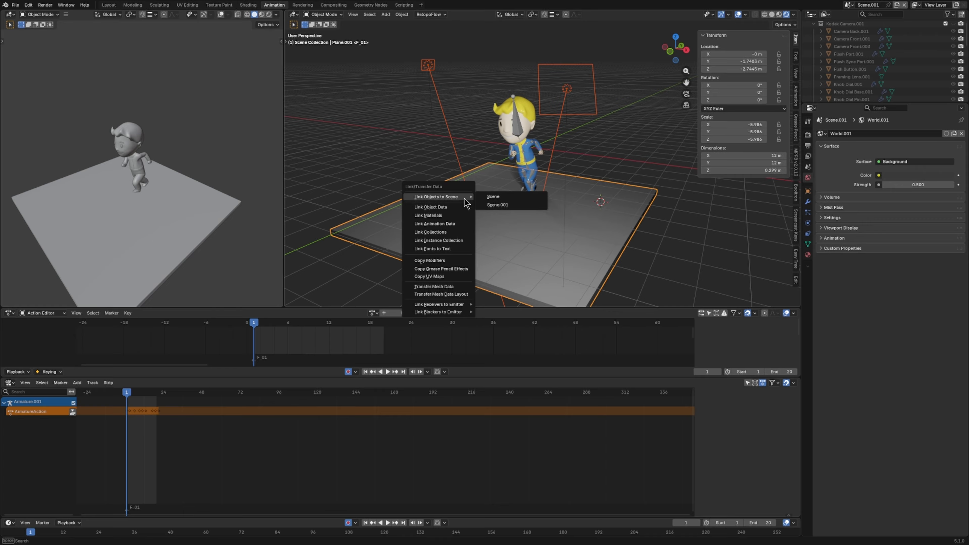
{"action": "left_click", "coordinate": [516, 197]}
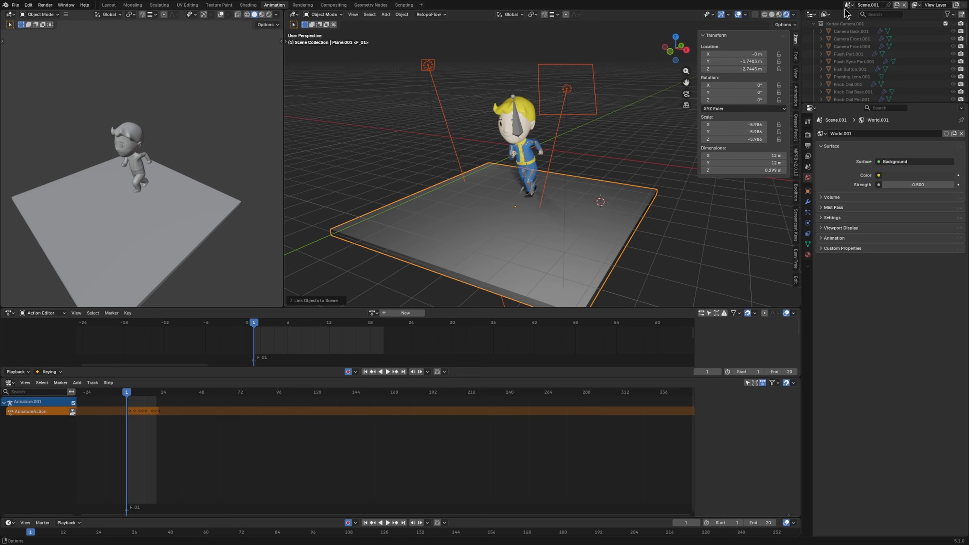
Step: Delete Scene.001 and check the two linked area lights and floor plane in the original scene, leaving them deselected
{"action": "left_click", "coordinate": [905, 5]}
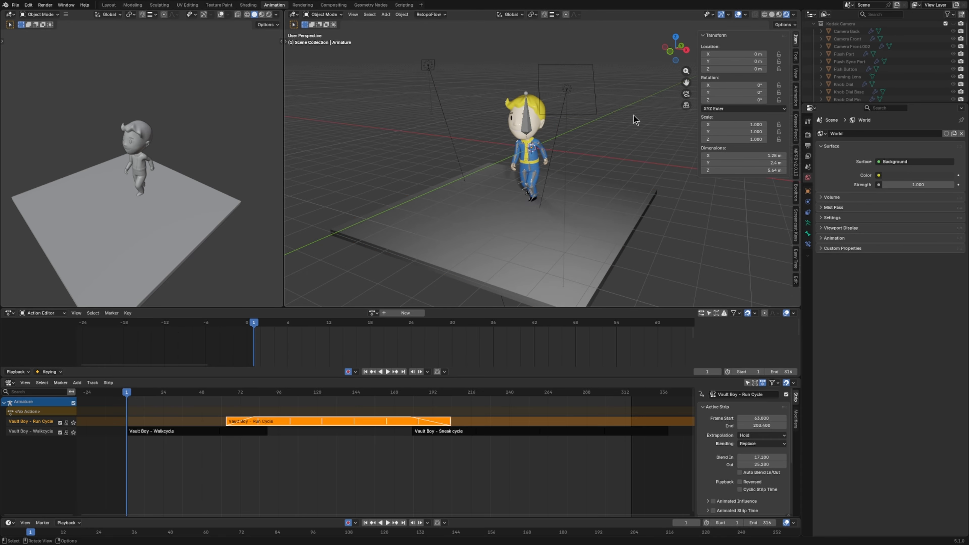
{"action": "left_click", "coordinate": [597, 109]}
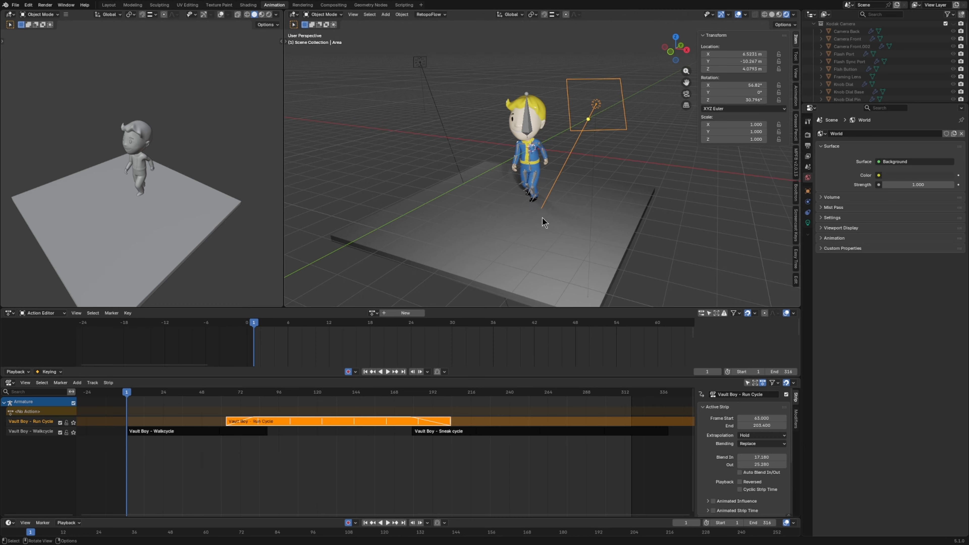
{"action": "left_click", "coordinate": [419, 64]}
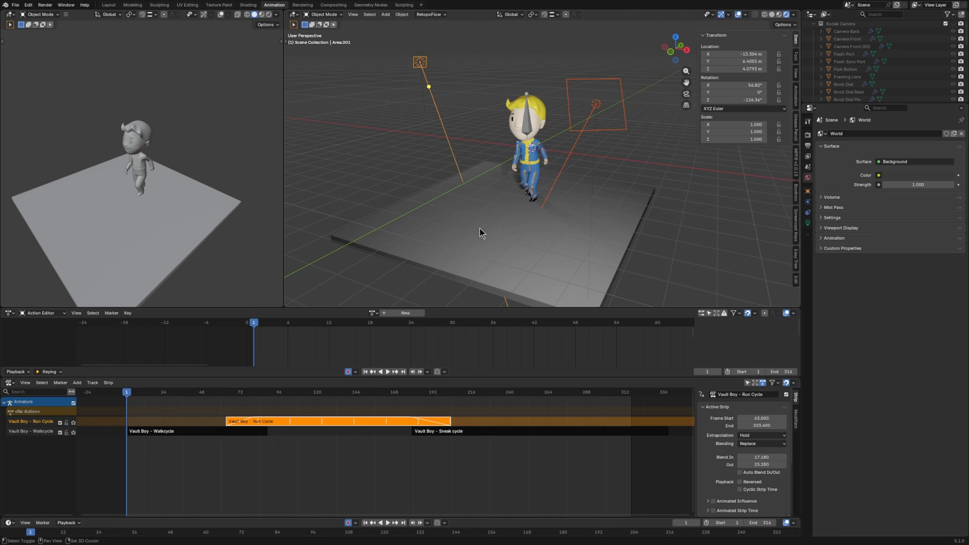
{"action": "left_click", "coordinate": [480, 240]}
{"action": "middle_click_drag", "start_coordinate": [479, 240], "coordinate": [620, 150]}
{"action": "left_click", "coordinate": [632, 147]}
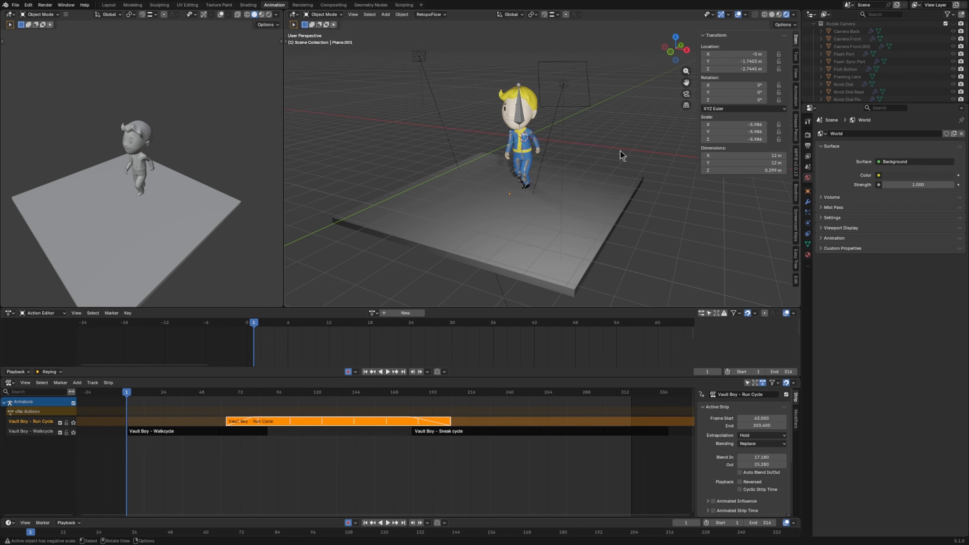
Step: Hide the overlays in the main rendered viewport for a closer, clean view of the character, and save the file
{"action": "scroll", "coordinate": [616, 153], "scroll_direction": "up", "scroll_amount": 3}
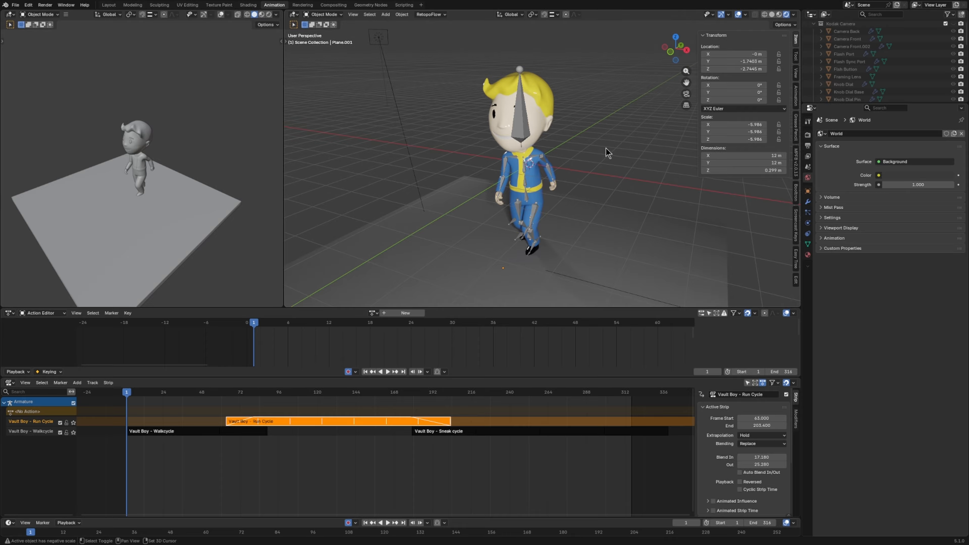
{"action": "key", "text": "shift+alt+z"}
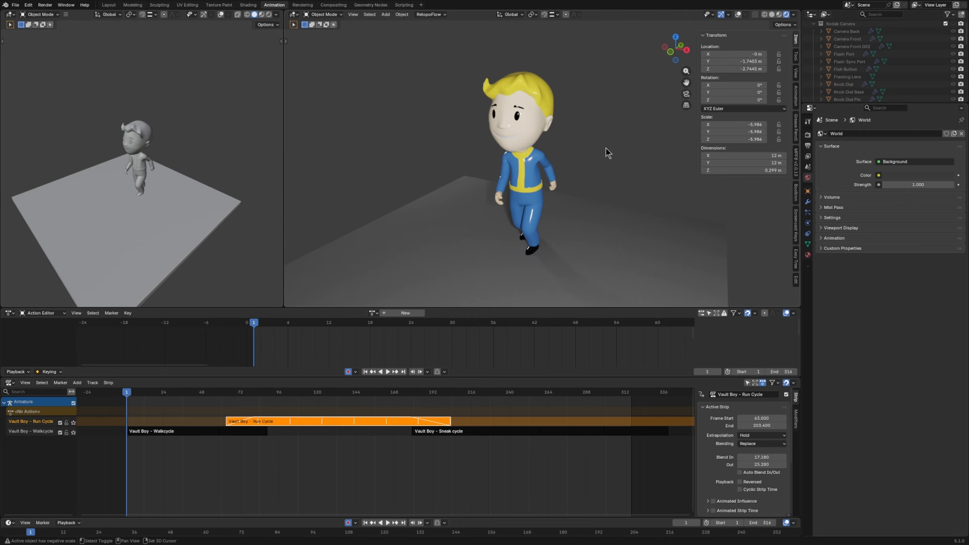
{"action": "key", "text": "ctrl+s"}
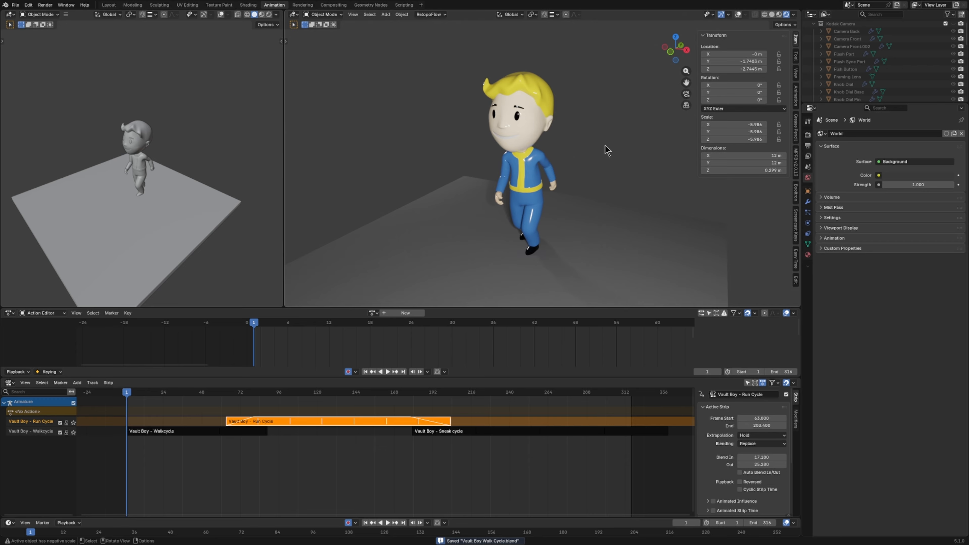
Step: Play the blended walk, run and sneak animation in the lit rendered viewport and stop it during the sneak cycle
{"action": "scroll", "coordinate": [590, 146], "scroll_direction": "down", "scroll_amount": 1}
{"action": "key", "text": "space"}
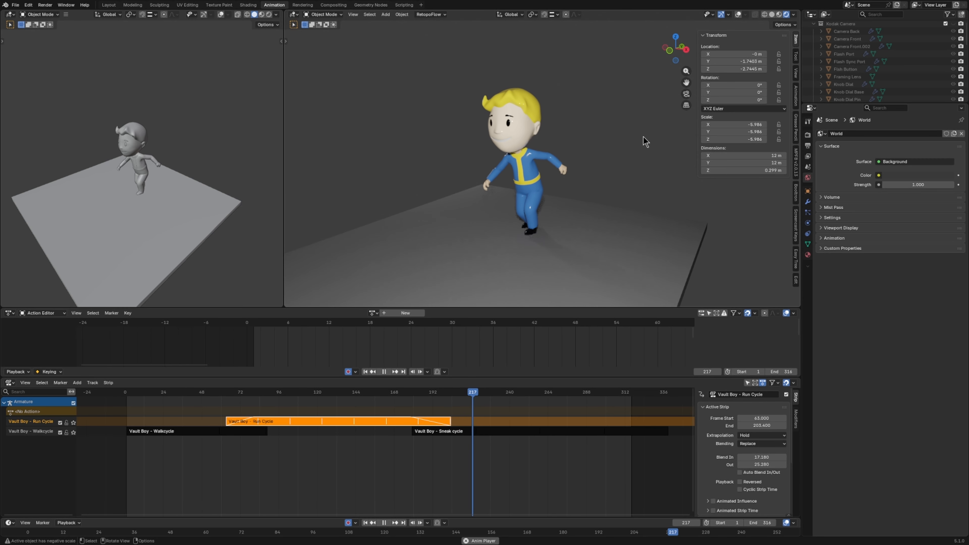
{"action": "key", "text": "space"}
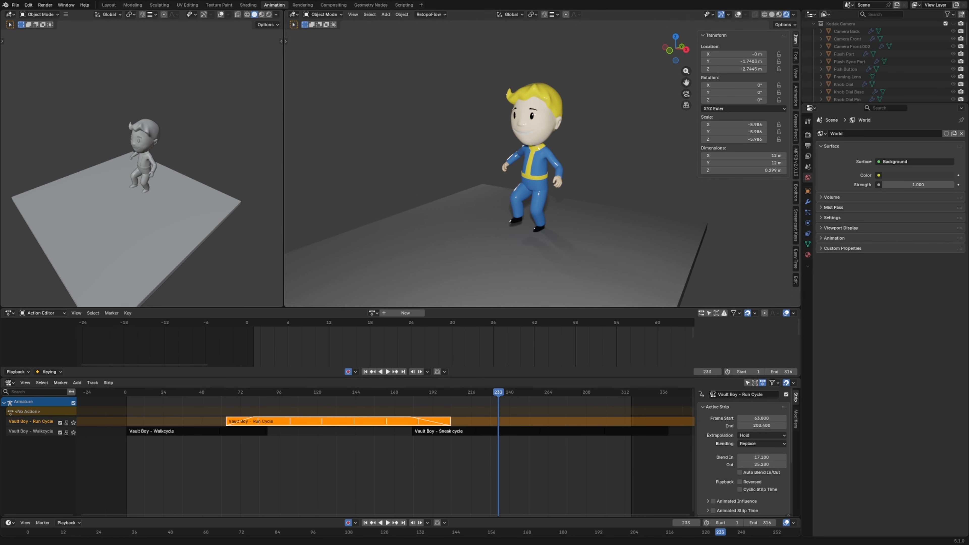